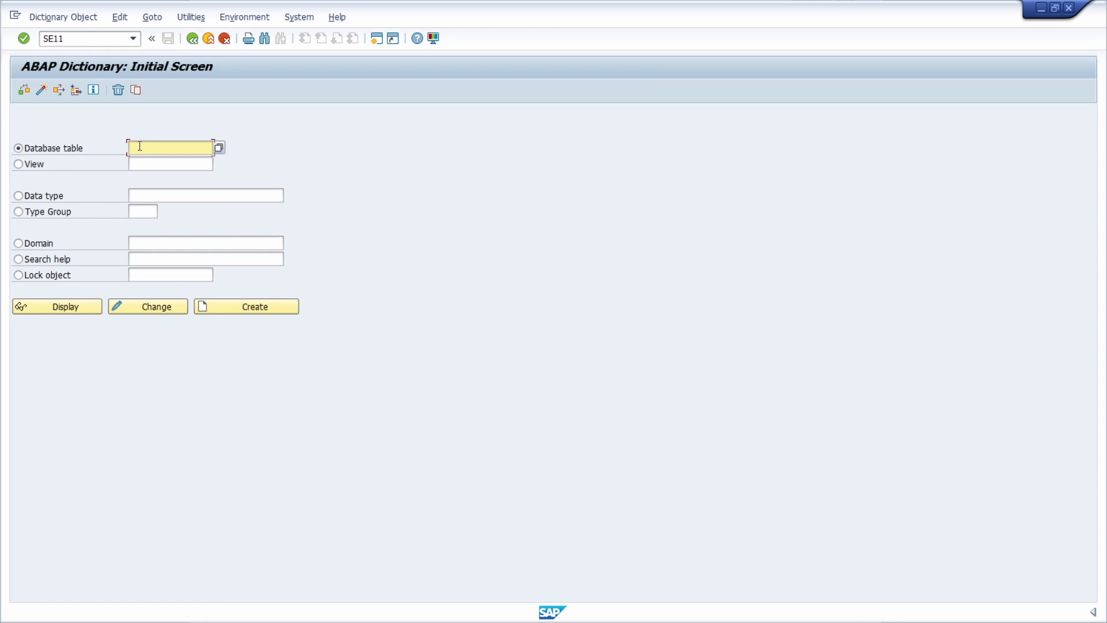
Go through the View, Data type, Type Group, Domain, Search help and Lock object types one after another
click(26, 167)
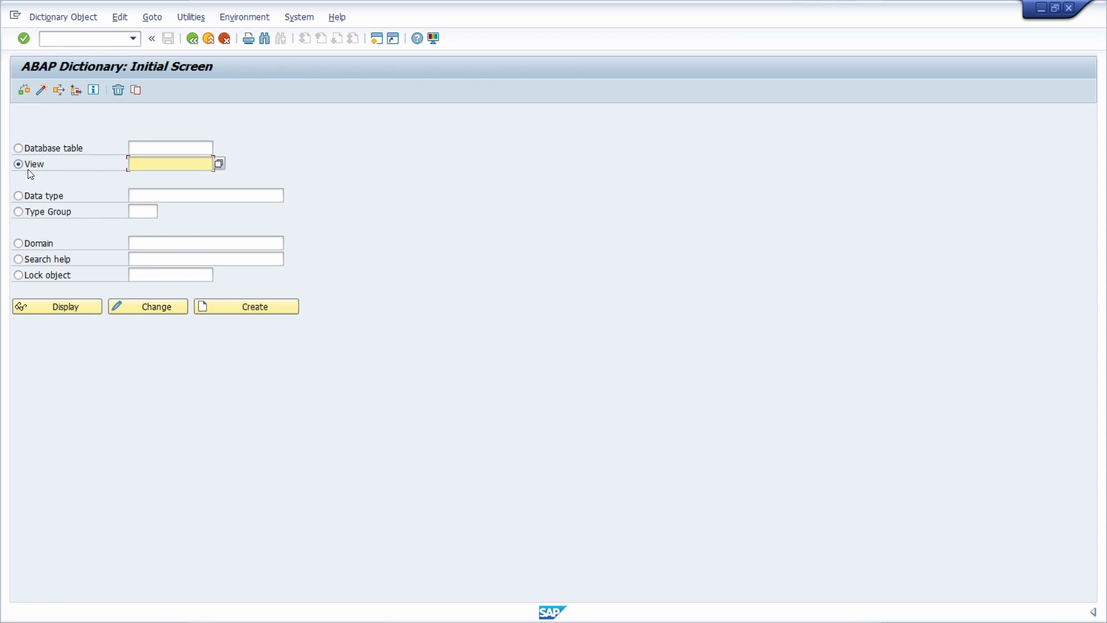
click(43, 198)
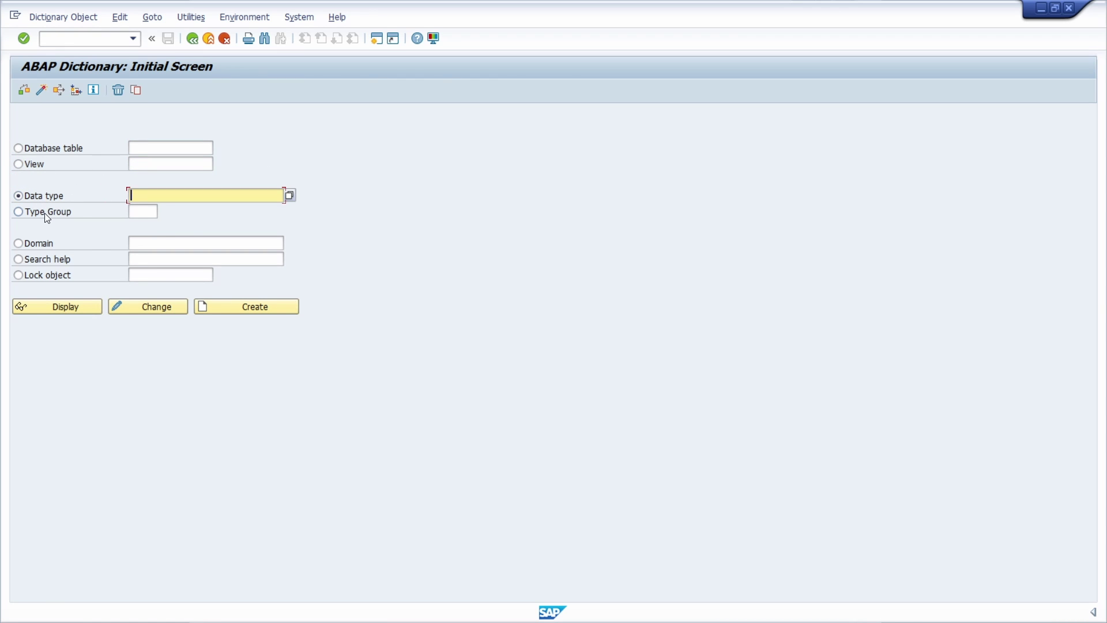
click(45, 215)
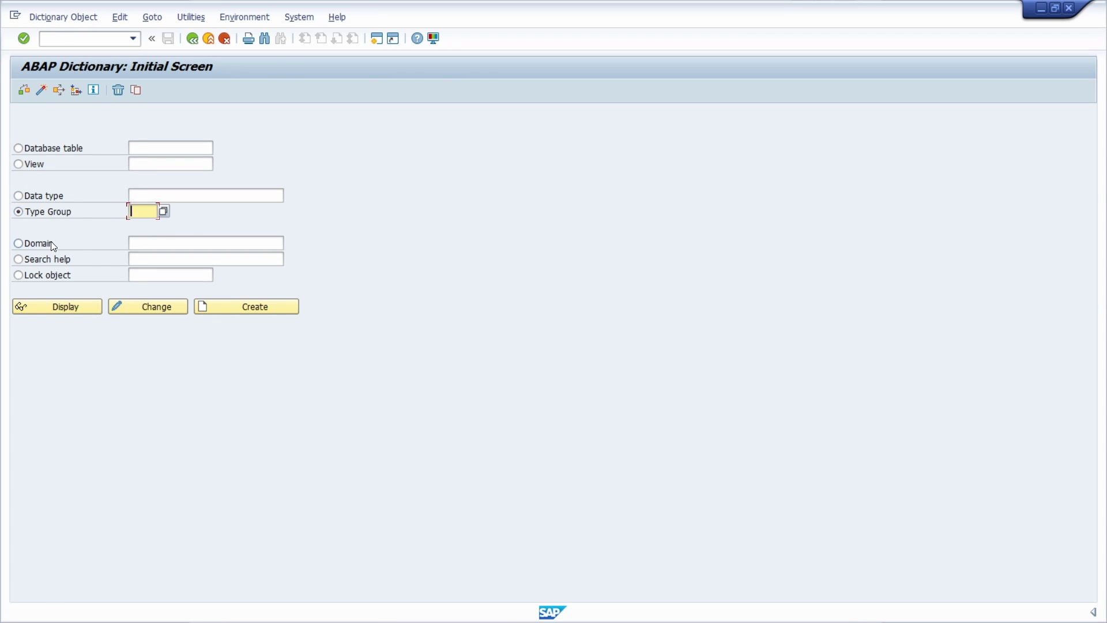
click(68, 245)
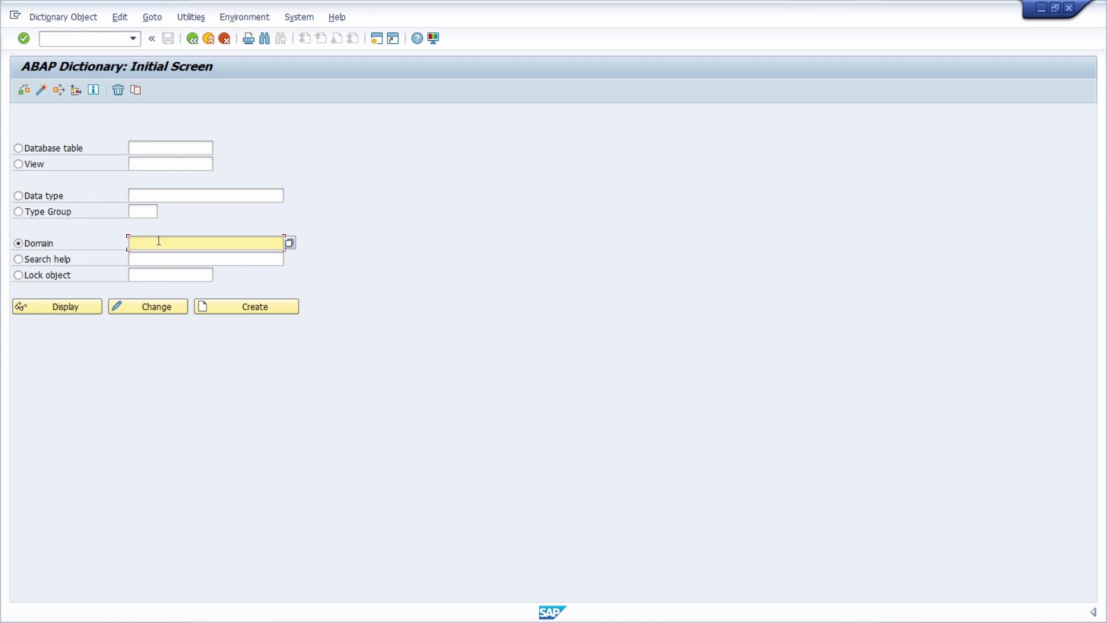
click(58, 260)
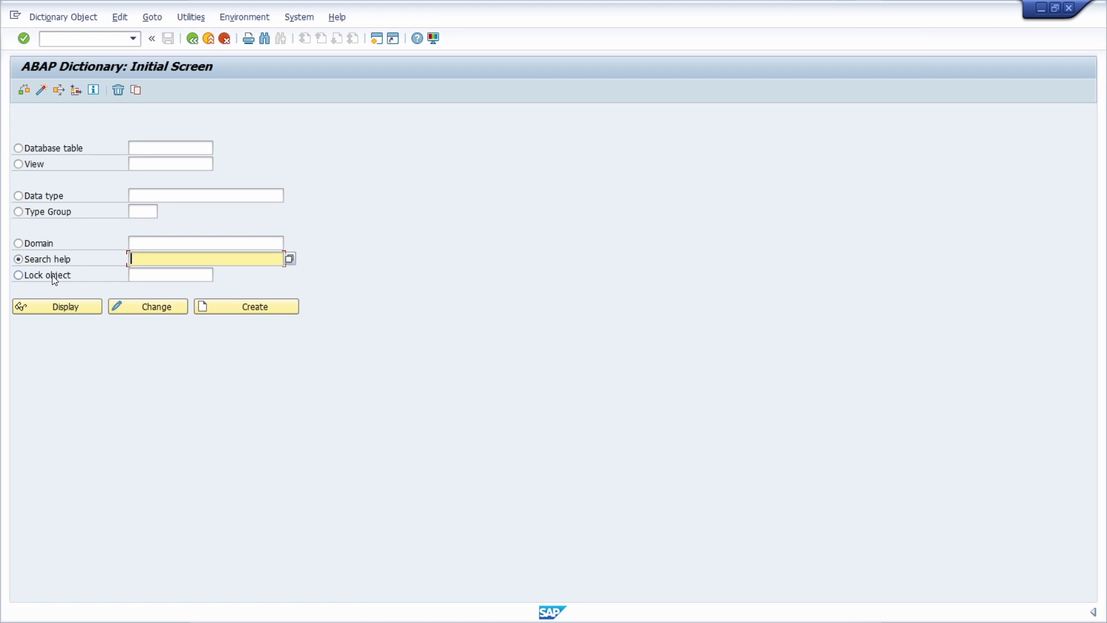
click(52, 276)
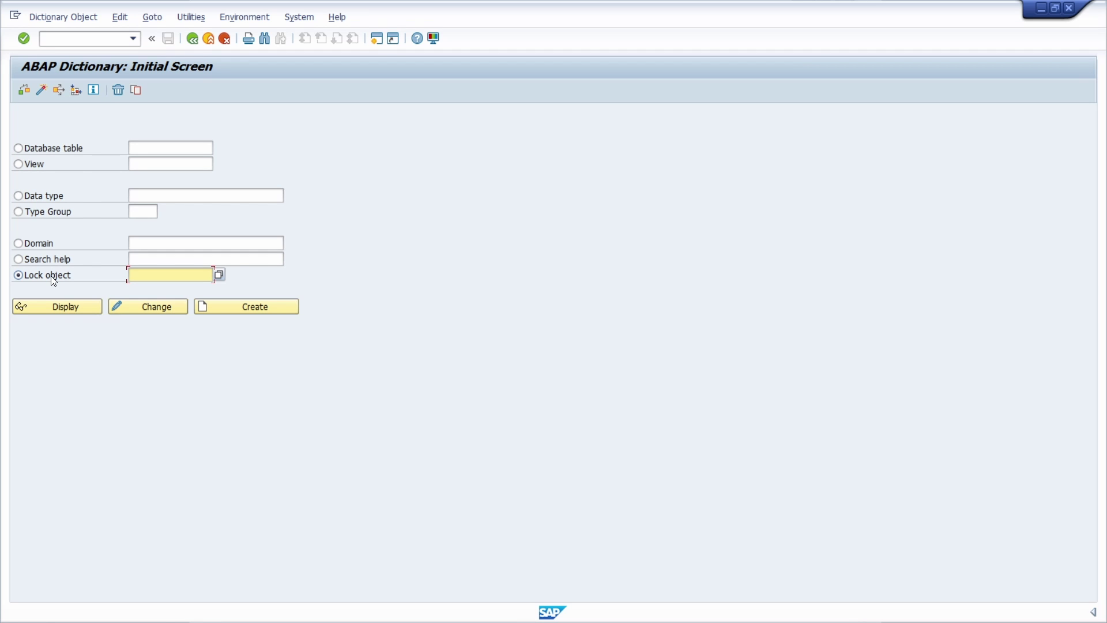
Display database table EKKO and highlight its key fields MANDT and EBELN
click(50, 149)
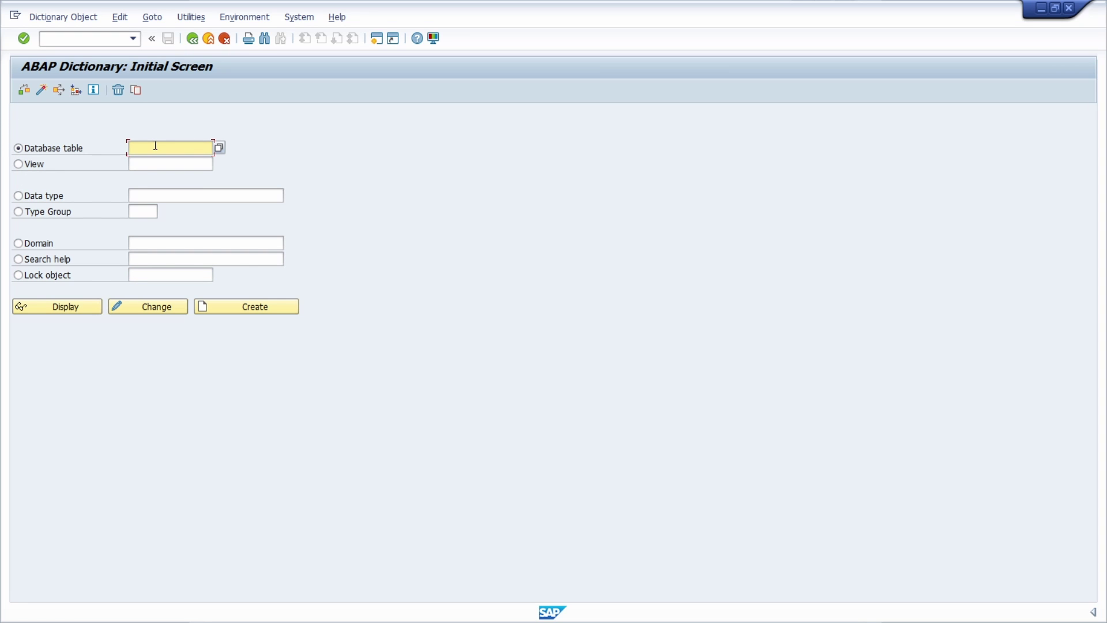
text(ekko)
click(62, 310)
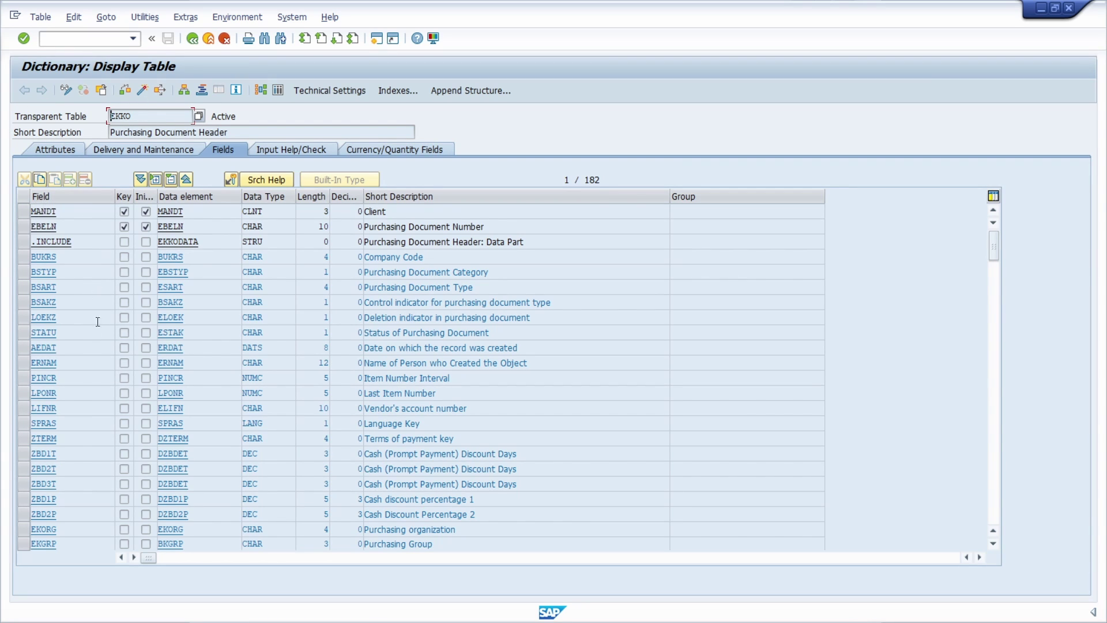
click(201, 213)
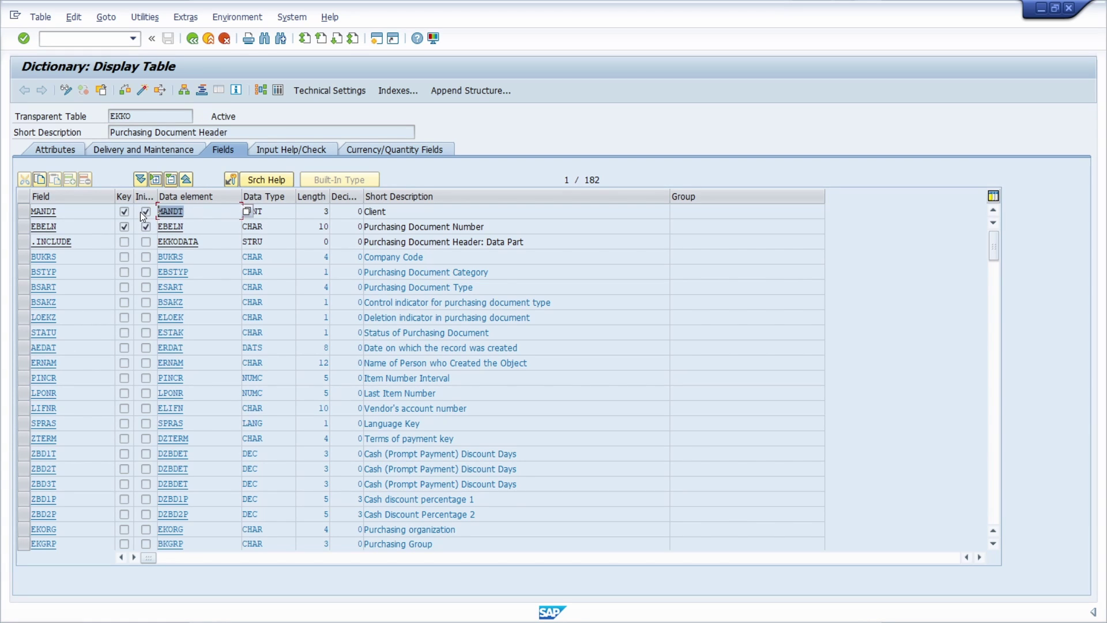
drag(23, 213, 21, 226)
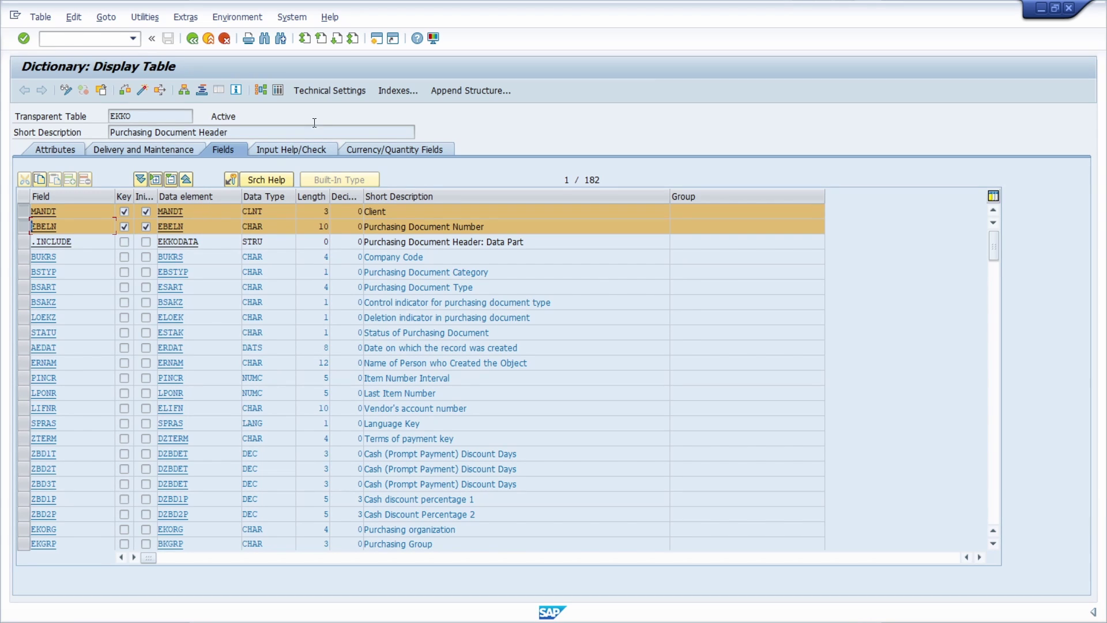
Examine the technical settings of table EKKO, including the data change logging option, and return to its fields
click(324, 92)
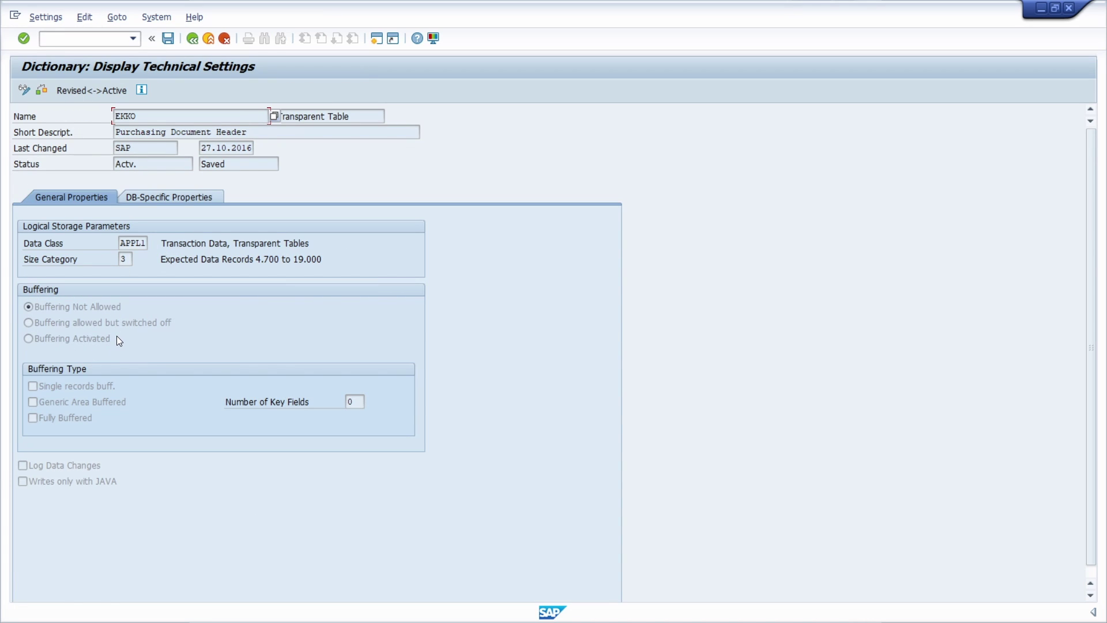
click(41, 465)
click(193, 39)
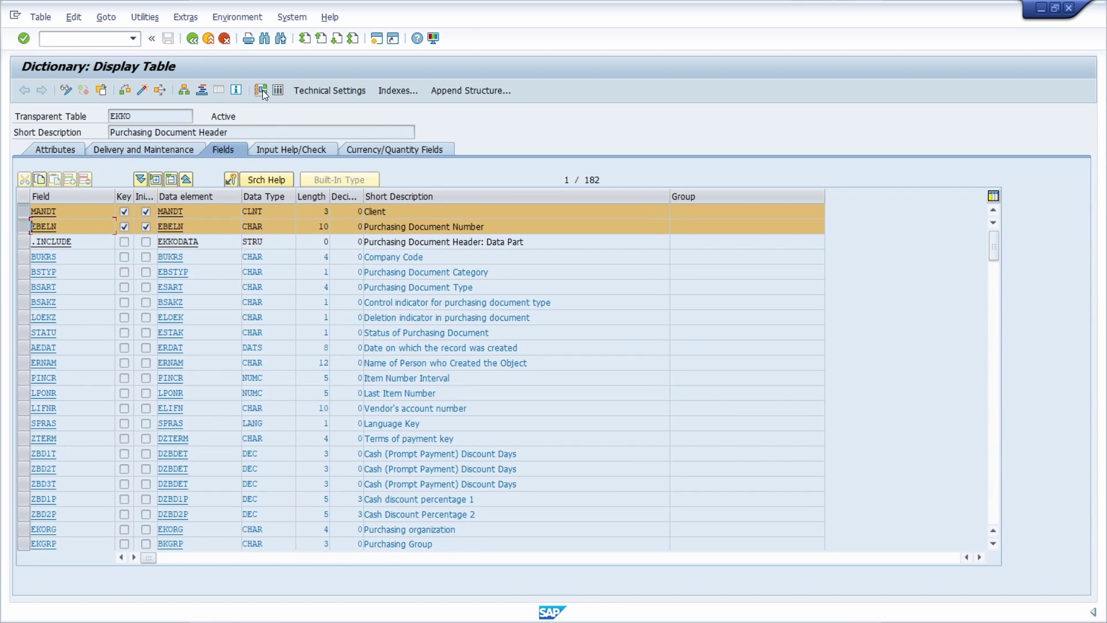
View the graphic of EKKO's foreign key relationships with all its check tables, locate and select EKKO, and close the graphic
click(260, 90)
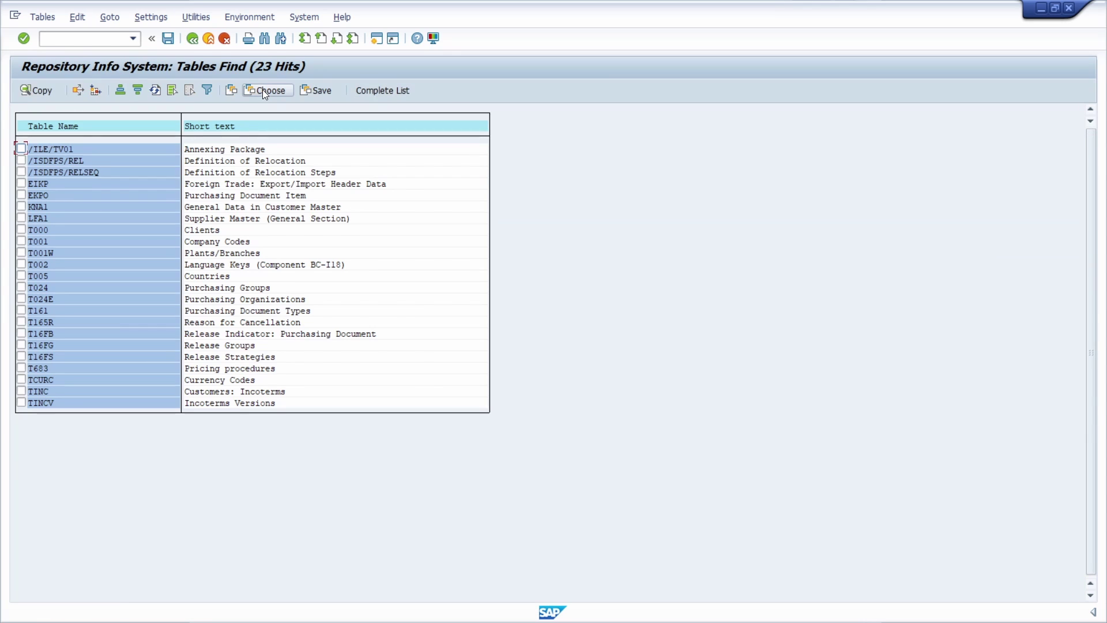
click(257, 91)
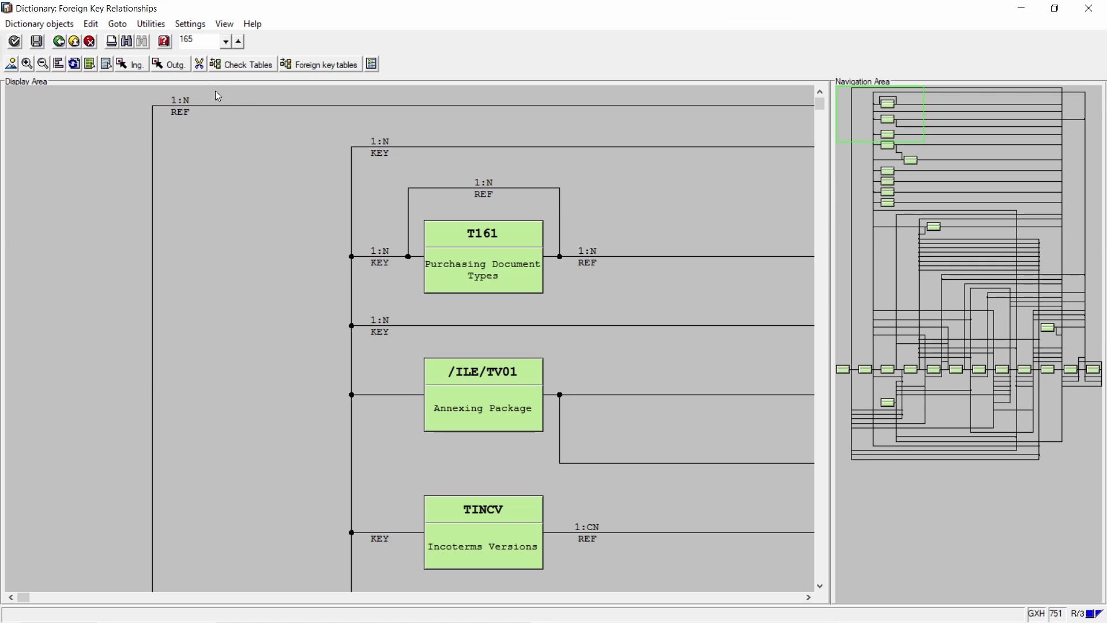
drag(888, 122, 1065, 365)
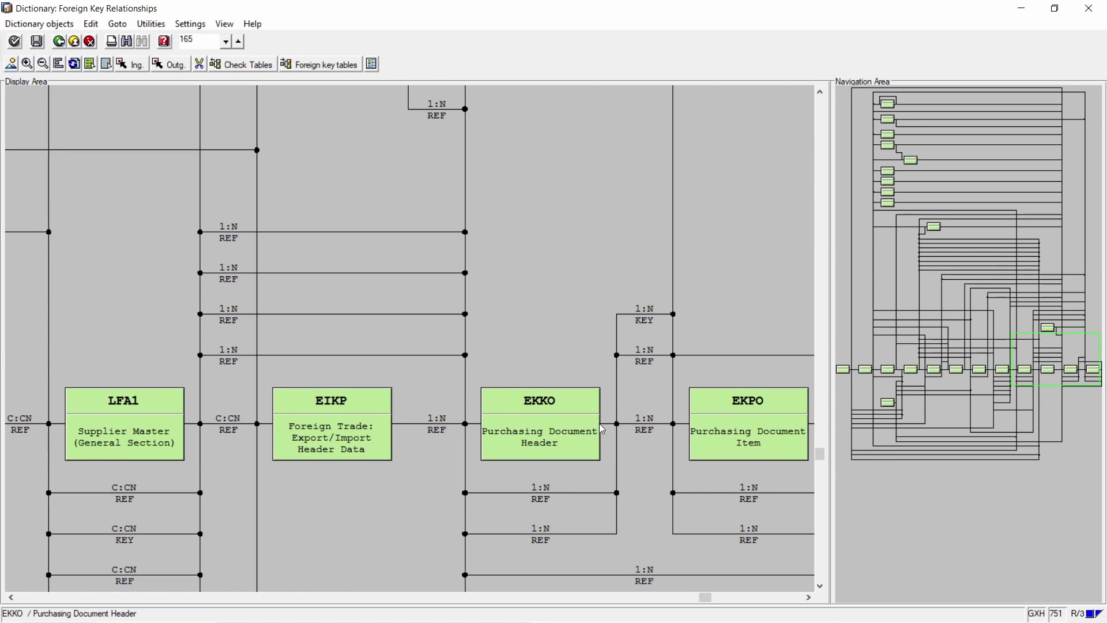
click(555, 402)
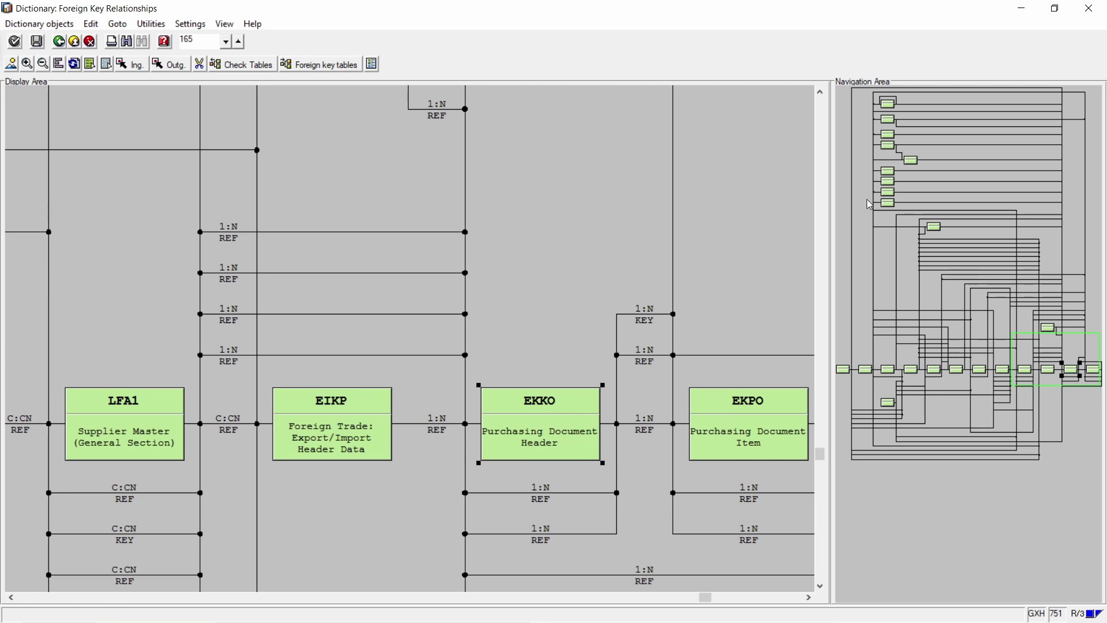
click(1081, 17)
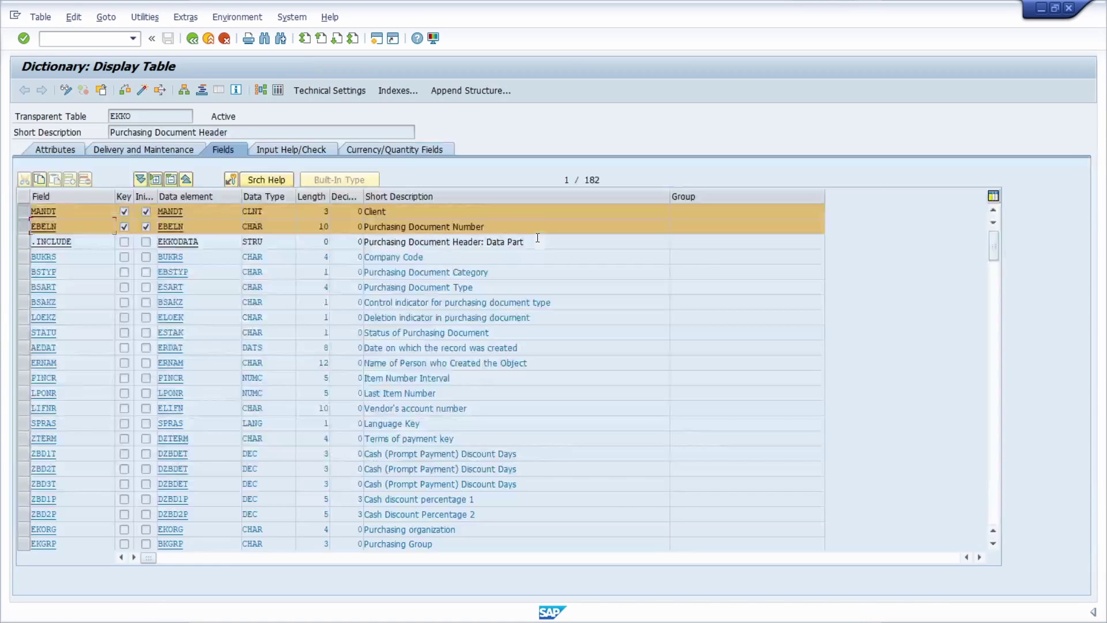
Display the foreign key of the company code field BUKRS, examine its check table, and close the details
click(25, 218)
click(25, 259)
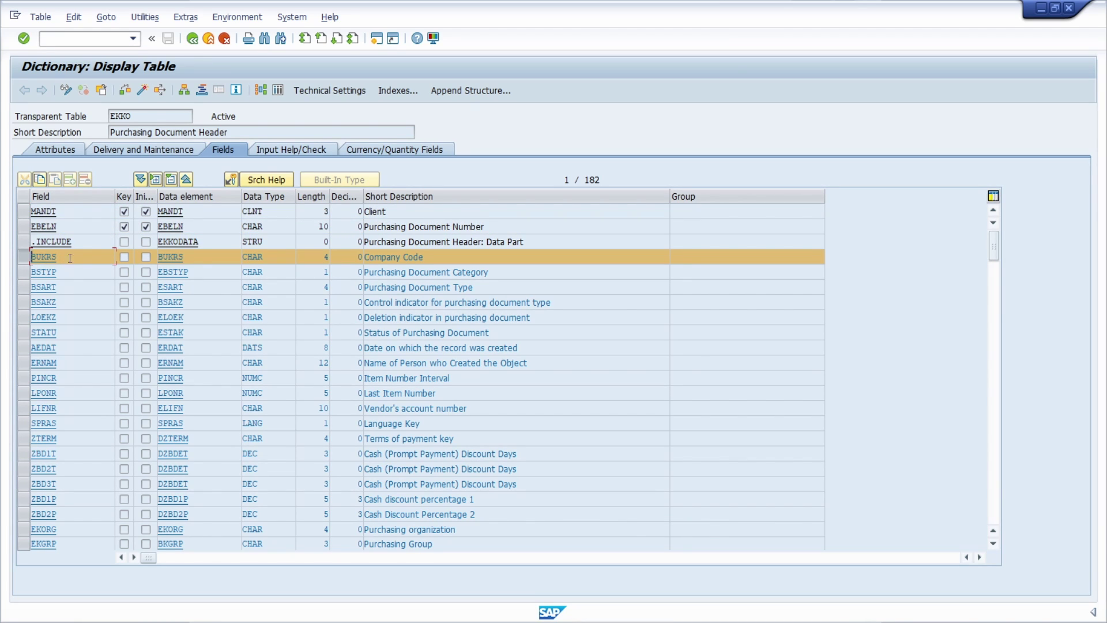
click(234, 178)
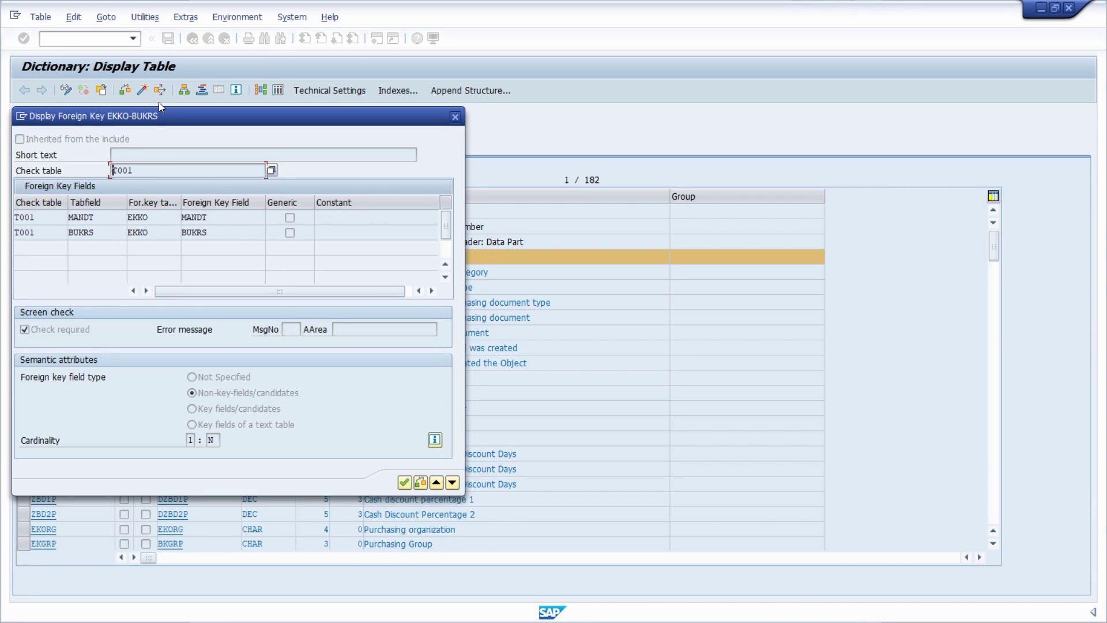
drag(166, 115, 348, 175)
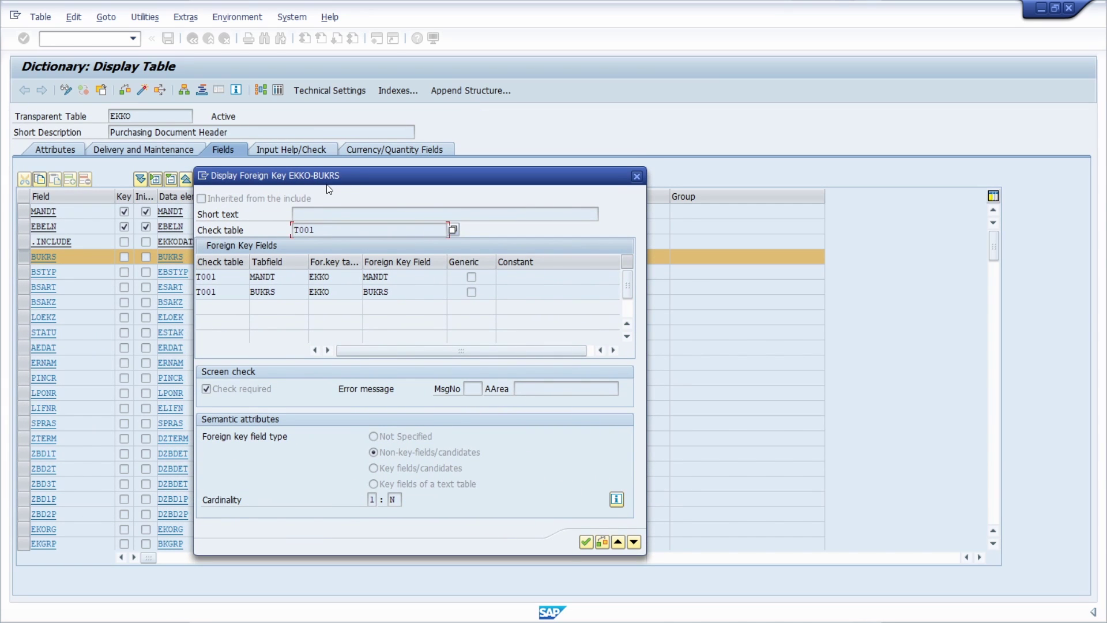
double_click(313, 230)
click(636, 176)
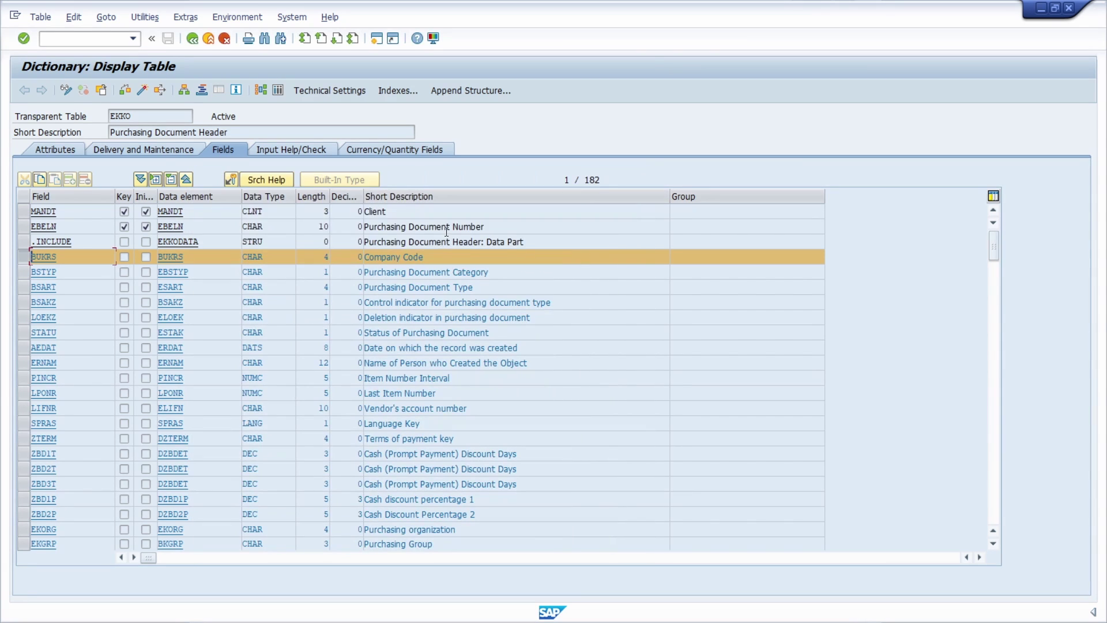
Return to the initial screen and search for data elements matching EKKO* as data type, then close the results
click(194, 39)
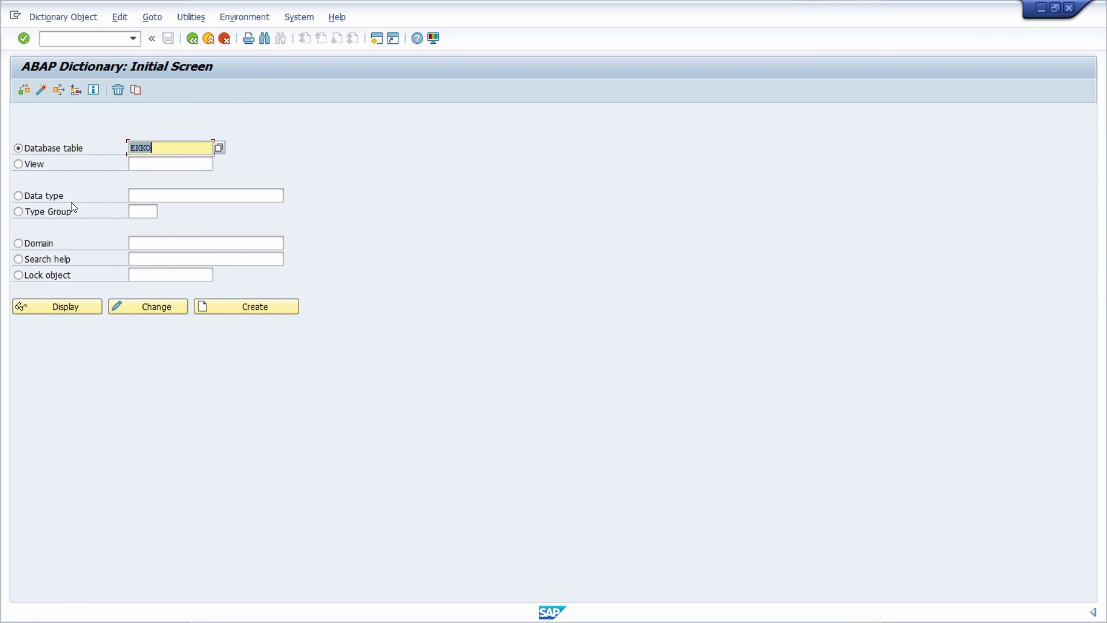
click(182, 200)
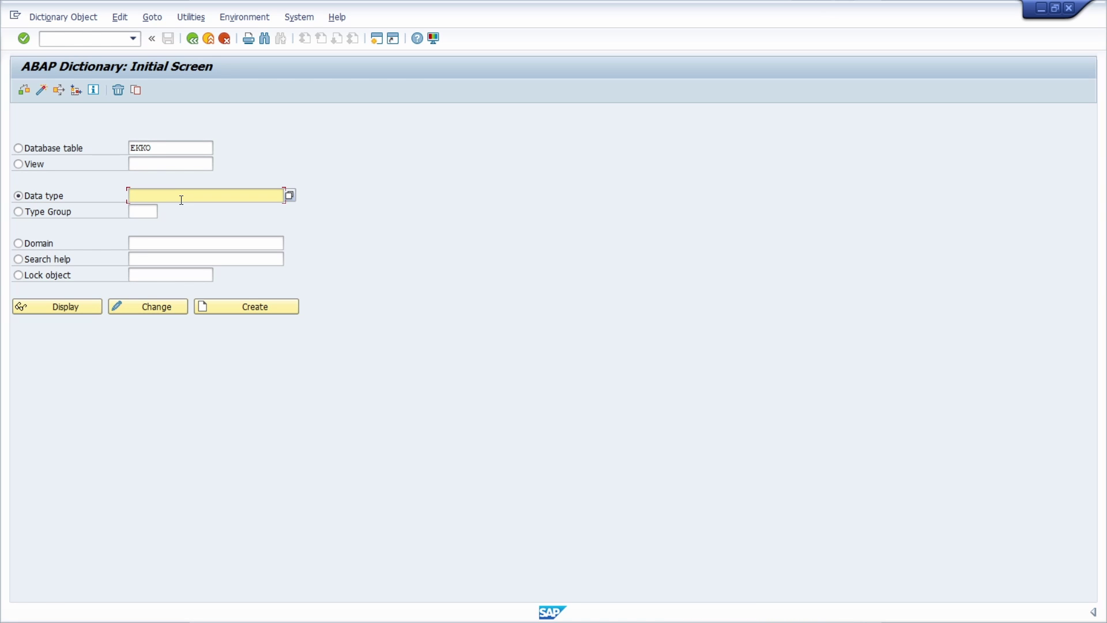
text(EKKO*)
key(F4)
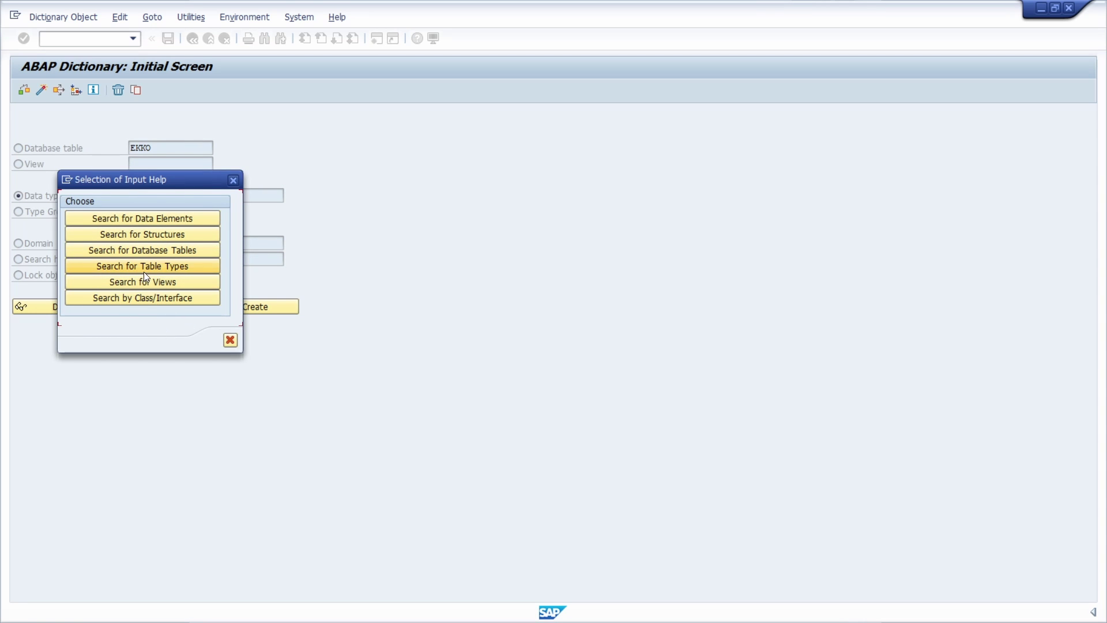
click(147, 219)
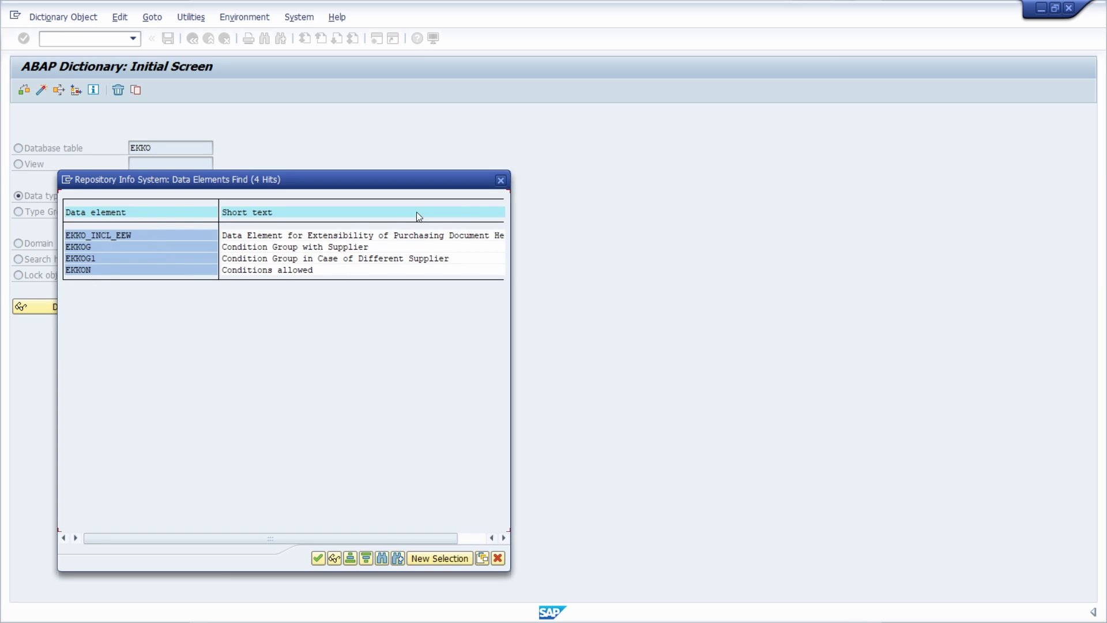
click(501, 180)
Search for table types matching EKKO*, close the results, and select the Search help and Lock object types
key(F4)
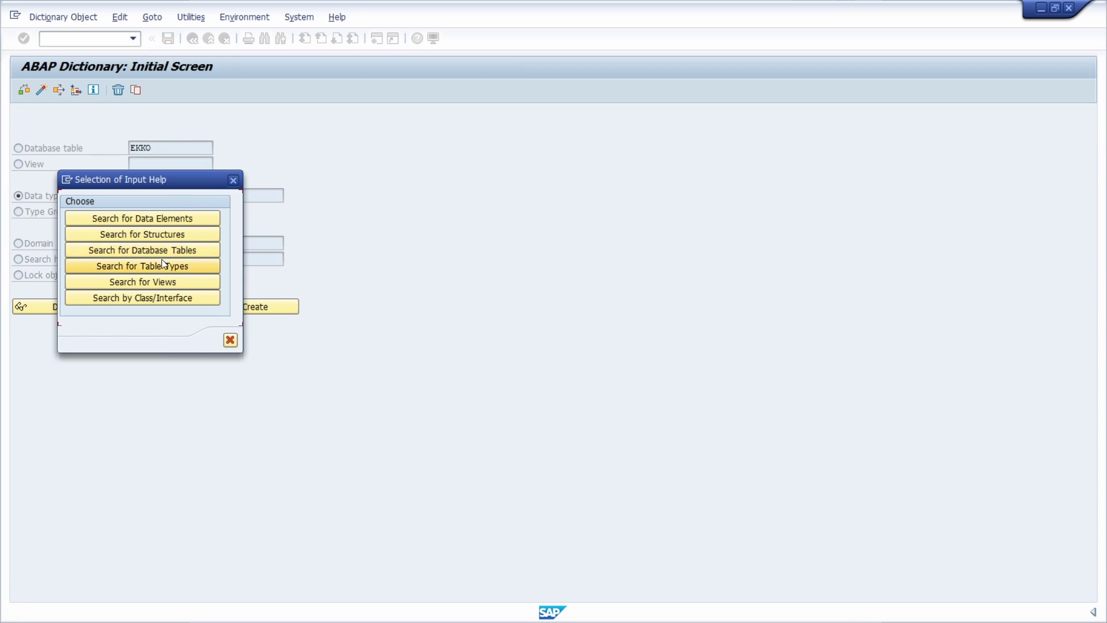
click(161, 263)
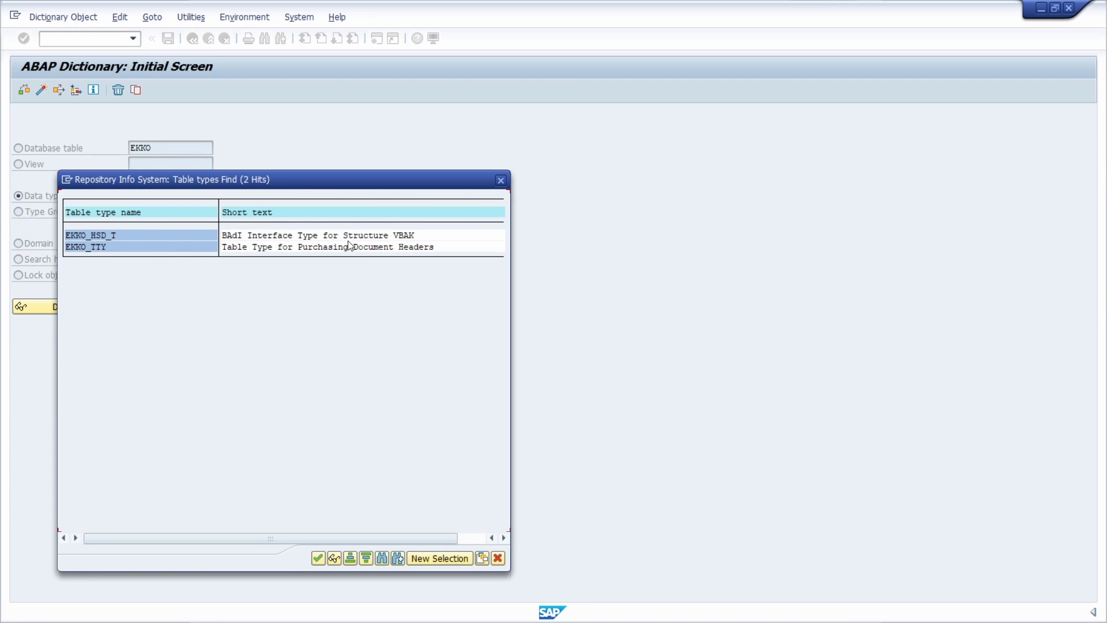
click(500, 181)
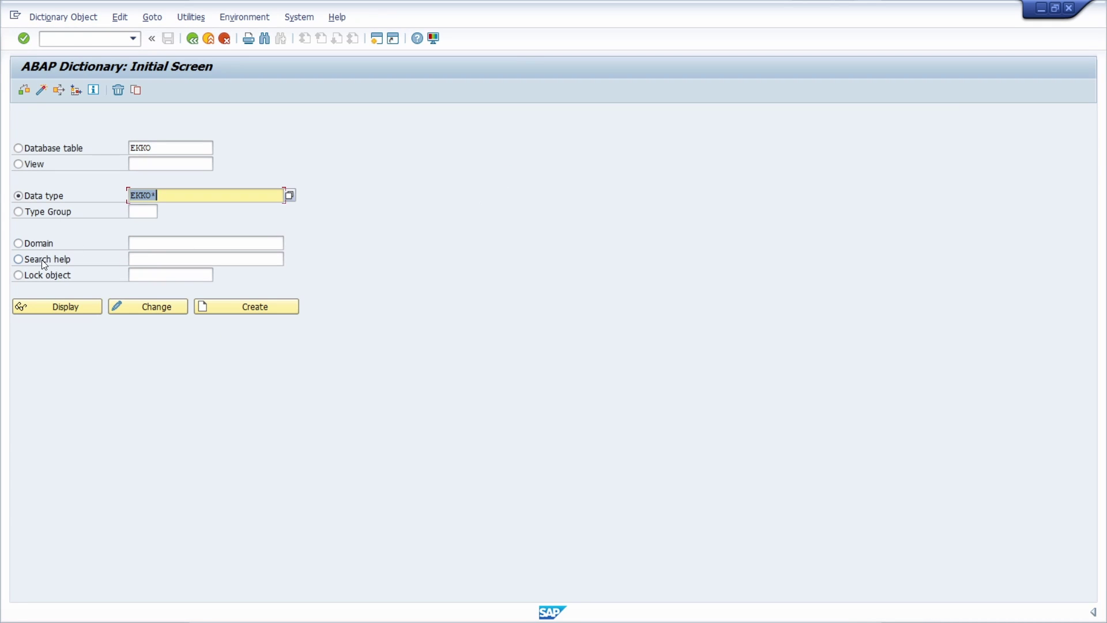
click(177, 260)
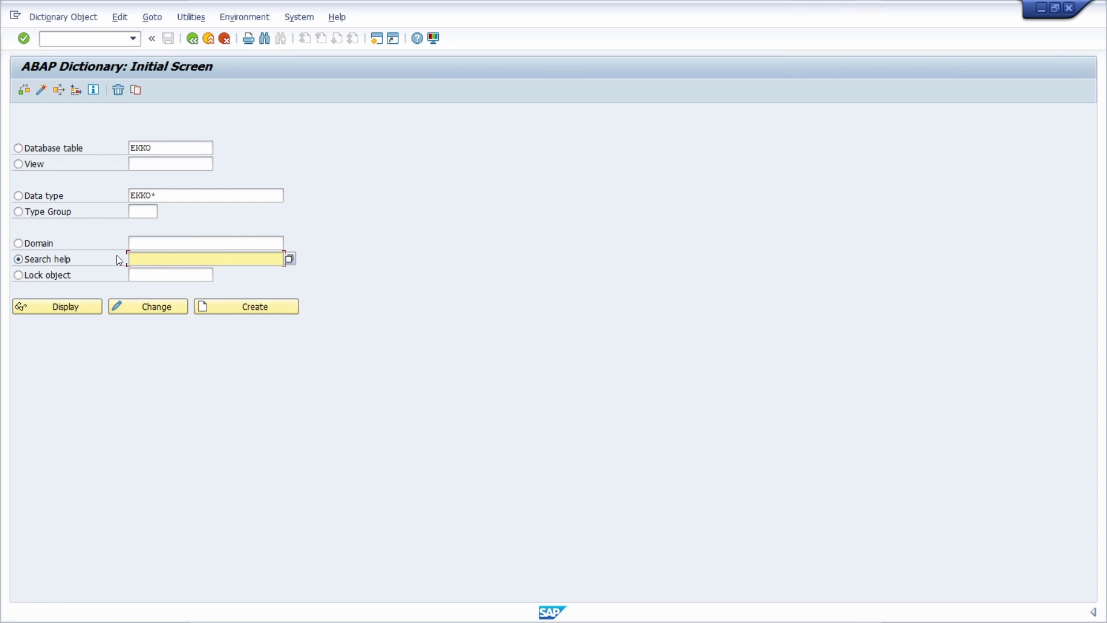
click(48, 276)
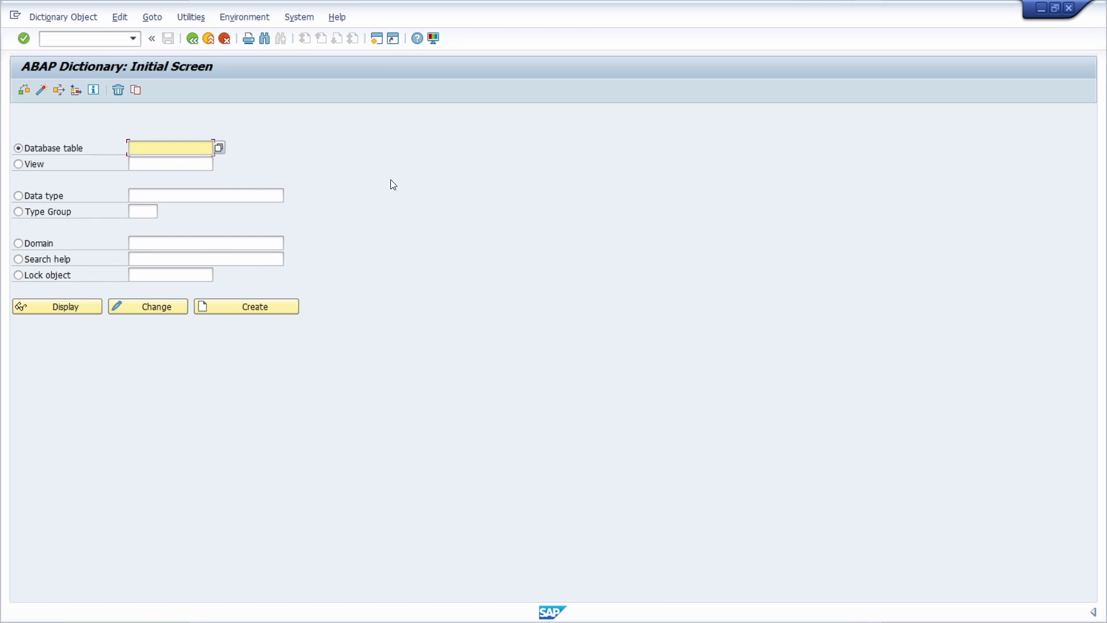
Enter transaction code SE11 and fill in ZERP_UP as the database table name
click(80, 38)
text(SE11)
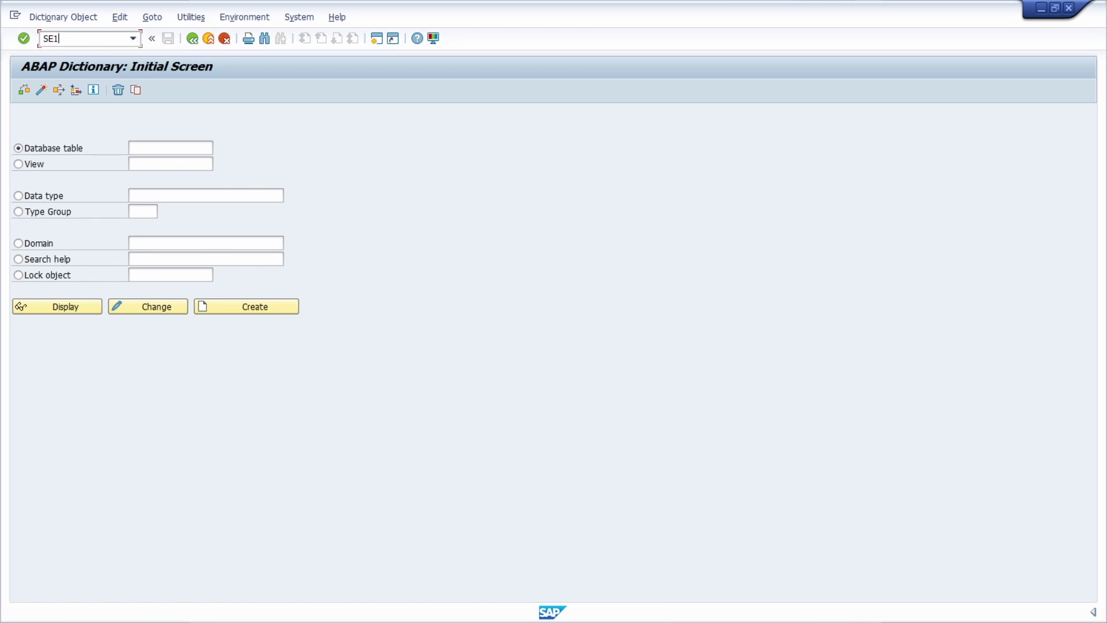
click(130, 147)
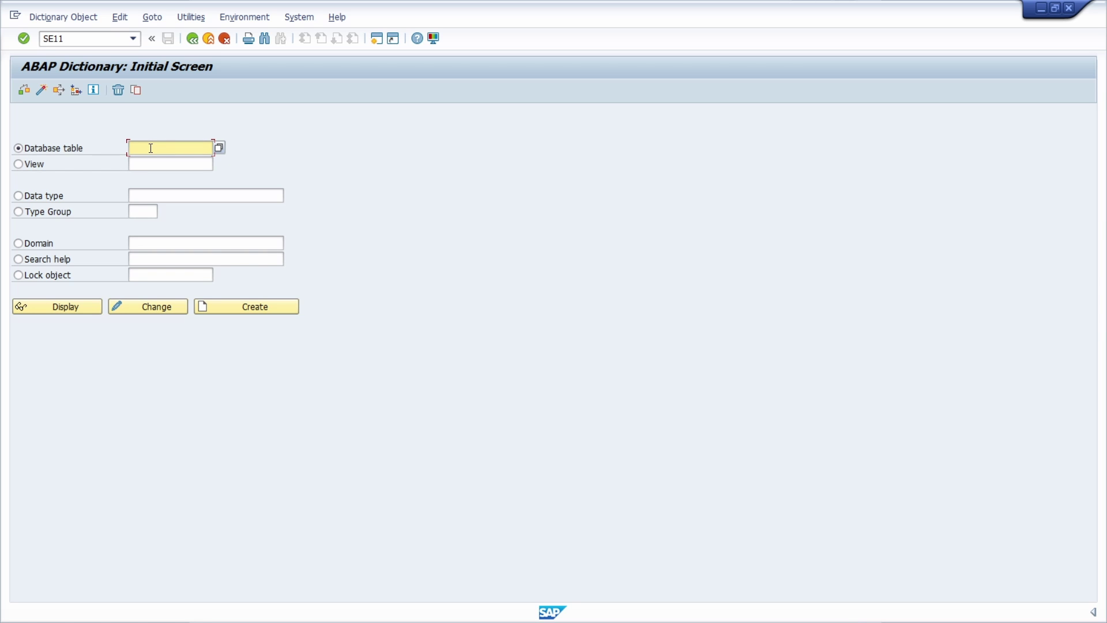
text(ZERP_UP)
Try to create the database table under the name Z_ERP_UP
click(135, 149)
text(_)
click(228, 309)
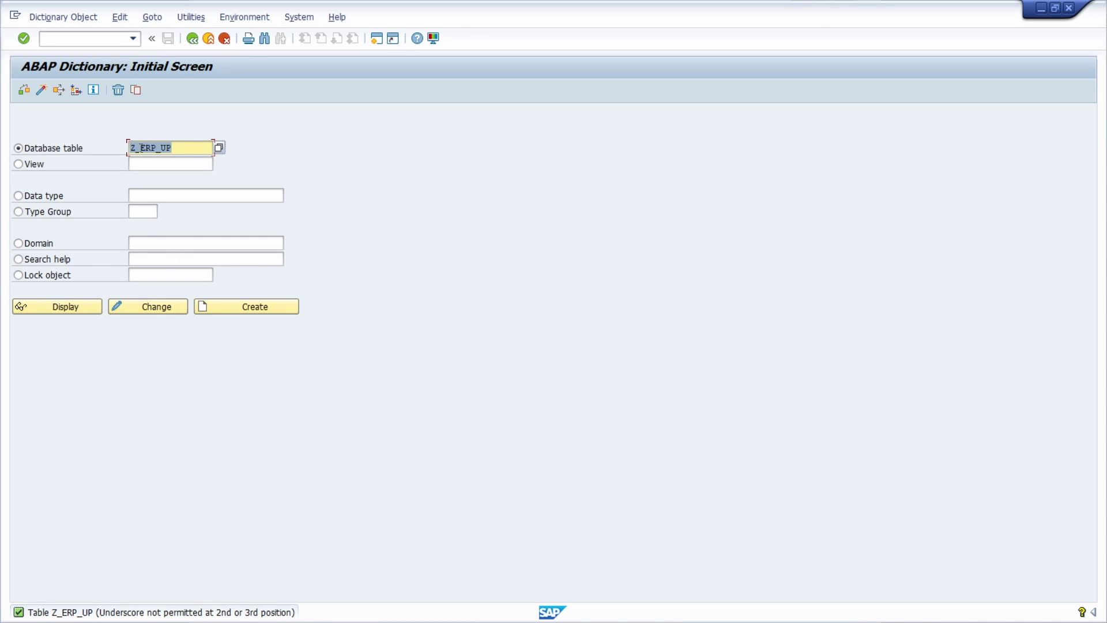
Correct the table name to ZERP_UP, create the database table, and highlight its status text
key(BackSpace)
click(244, 309)
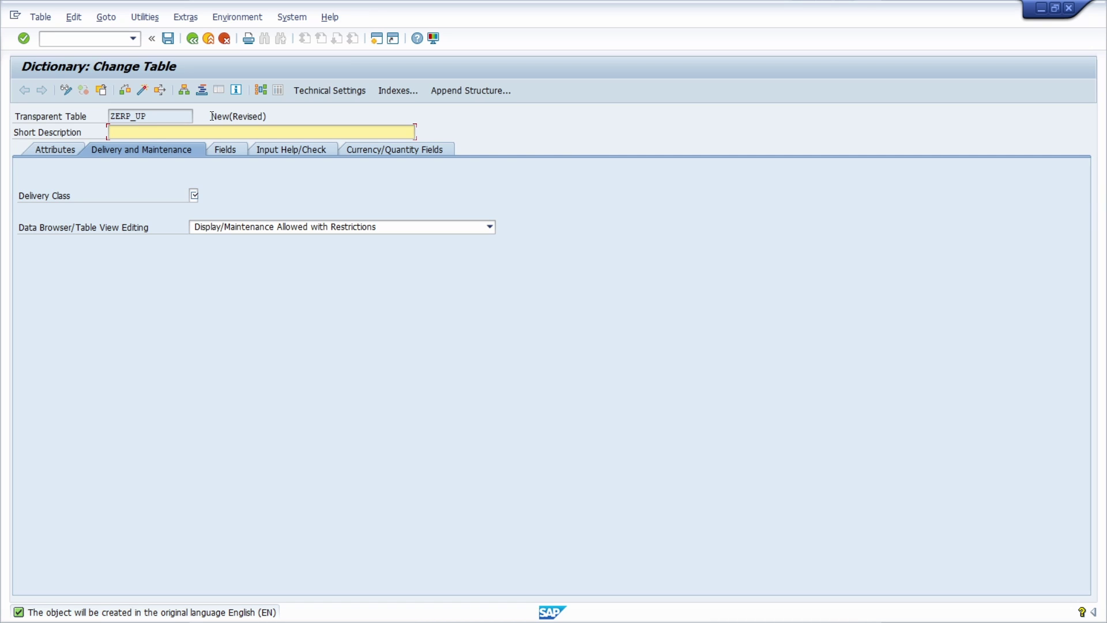
drag(212, 115, 303, 116)
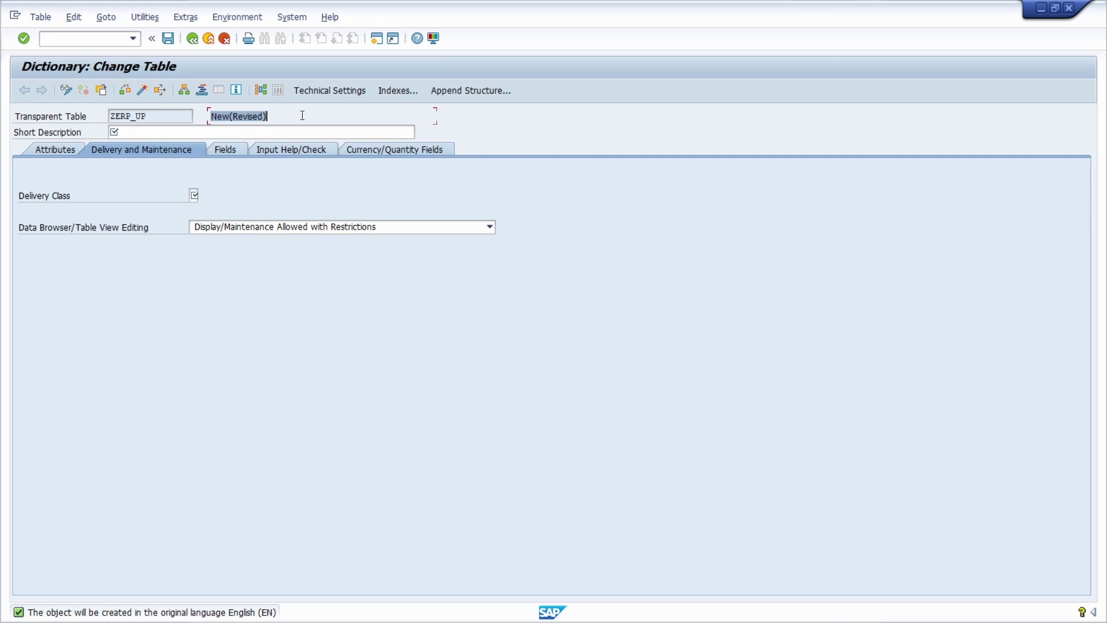
Enter ERP UP as the short description of table ZERP_UP
click(149, 132)
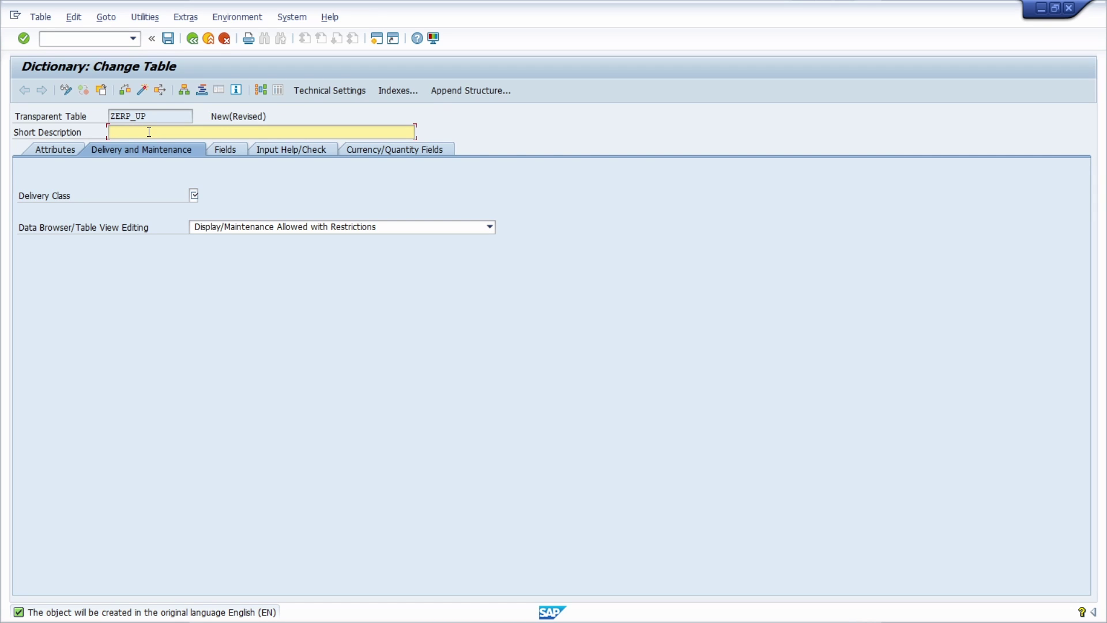
text(ER)
key(Down)
key(Return)
Review the available delivery classes and set the table to class A with Display/Maintenance Allowed
click(195, 196)
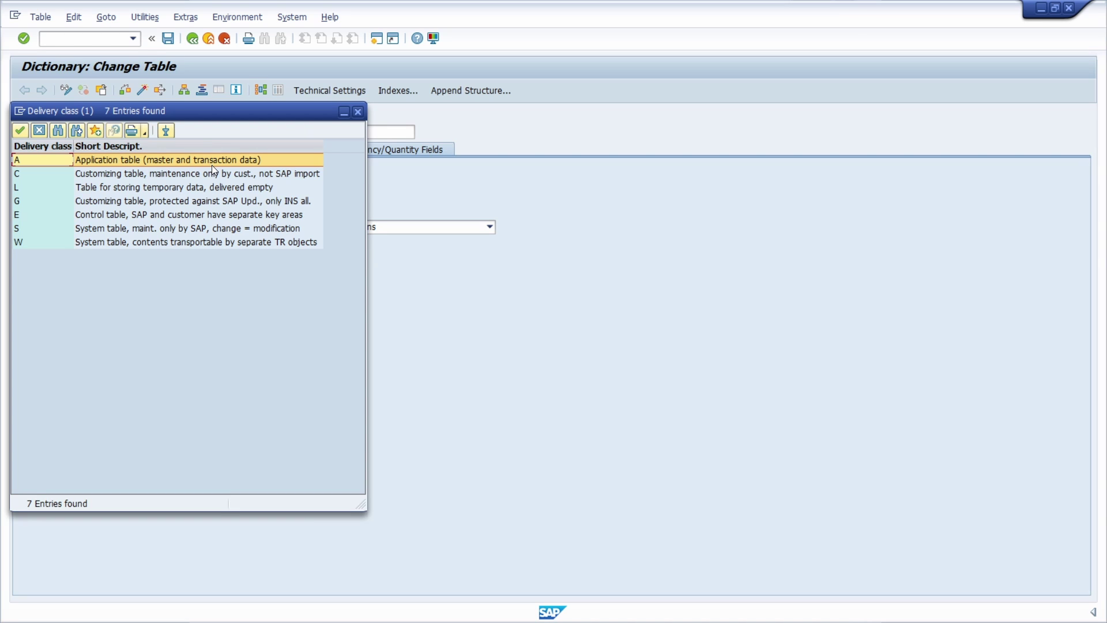
click(41, 176)
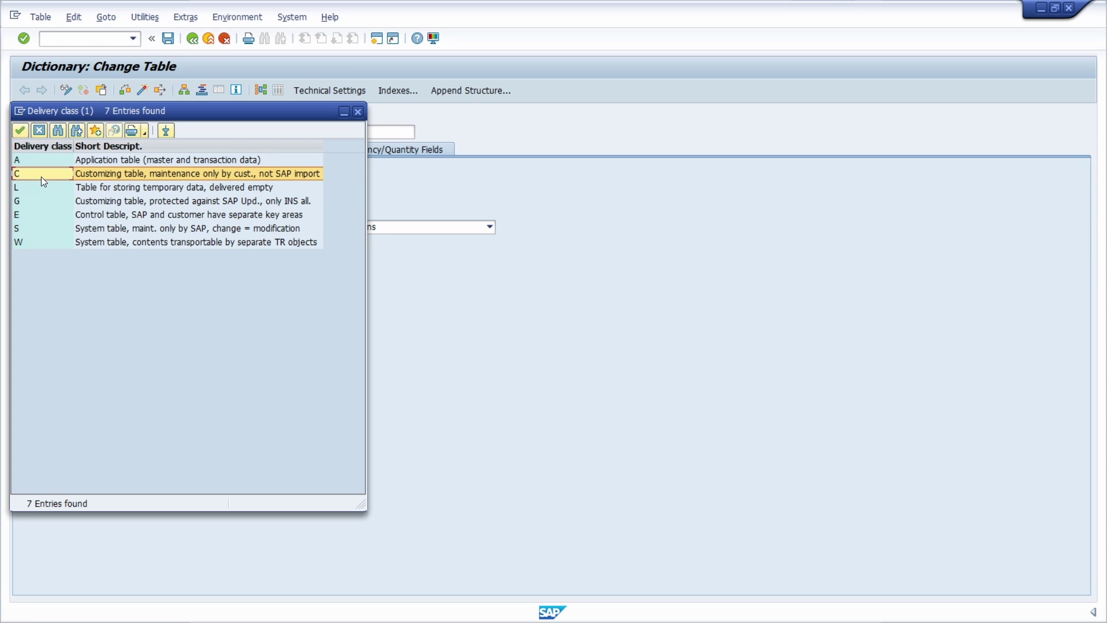
click(43, 190)
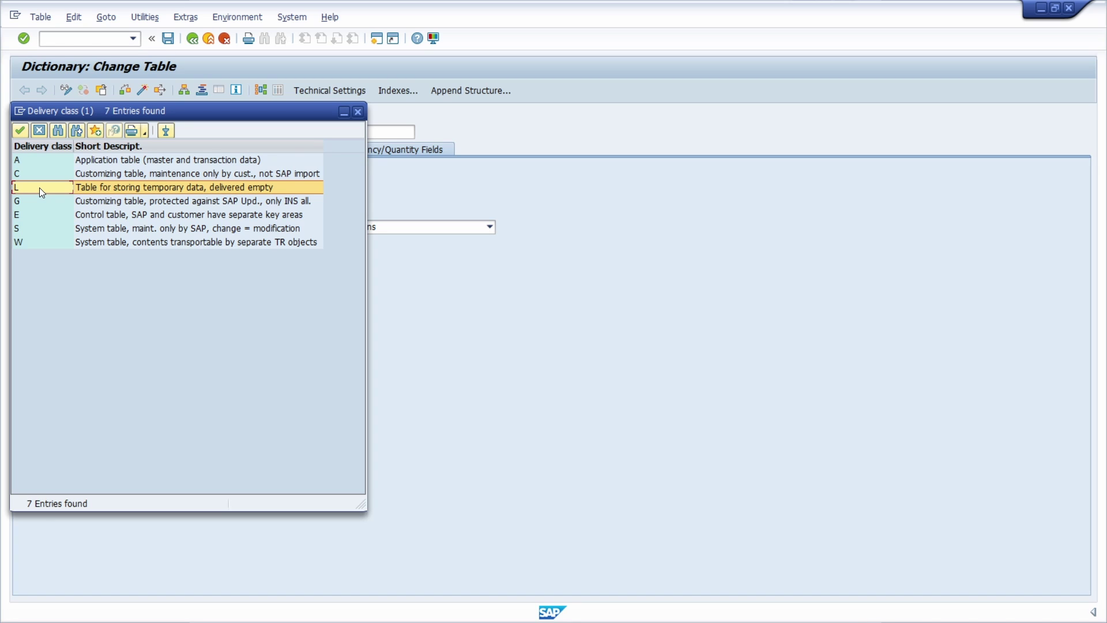
click(44, 200)
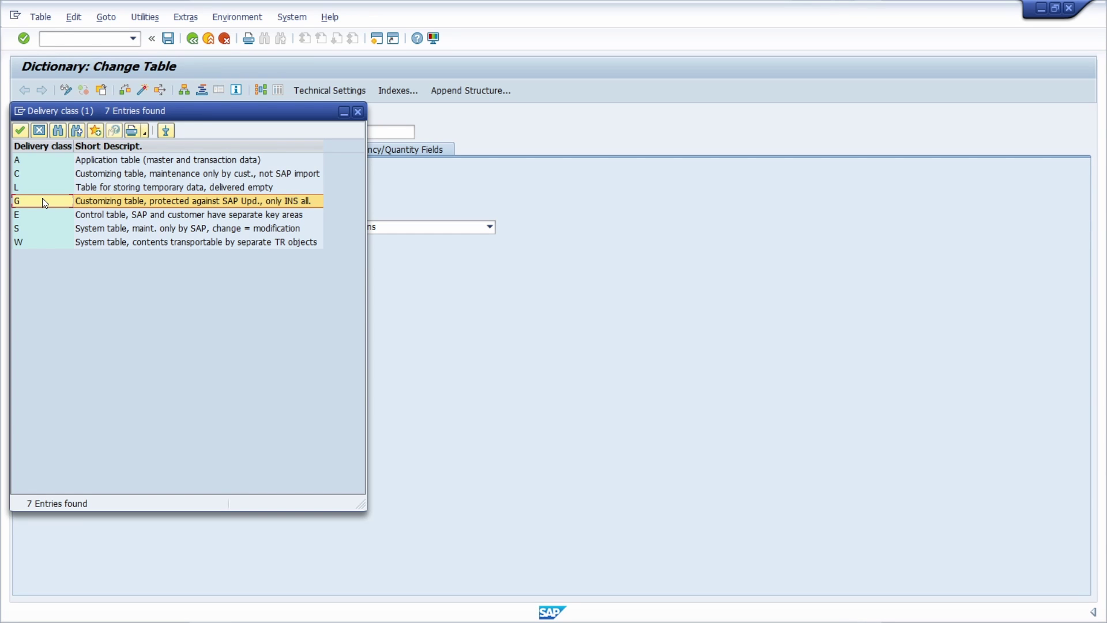
click(50, 218)
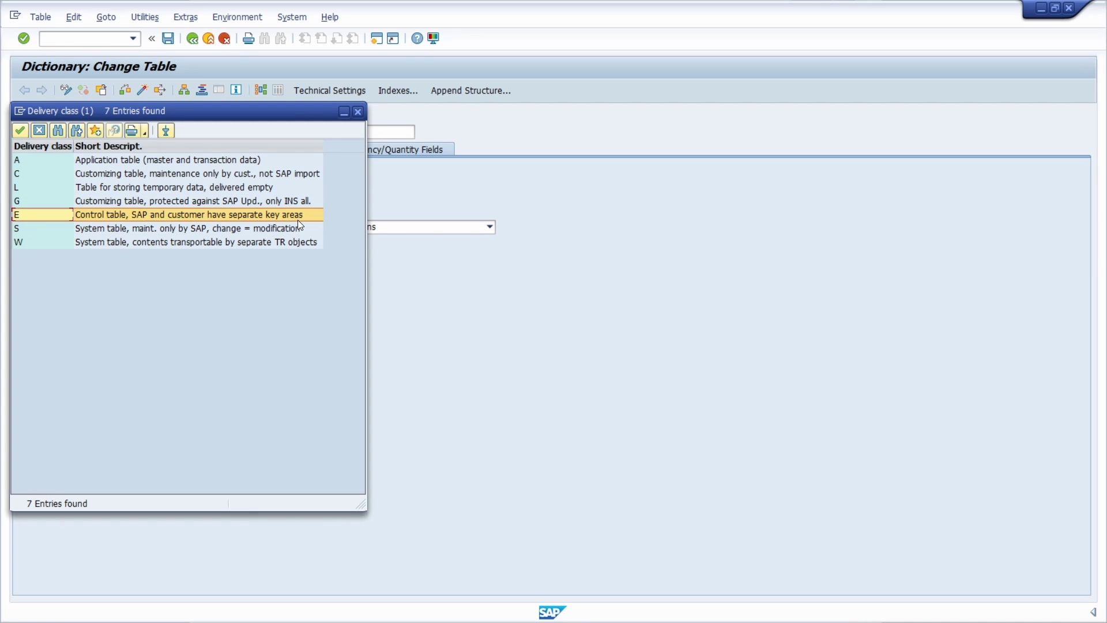
click(51, 228)
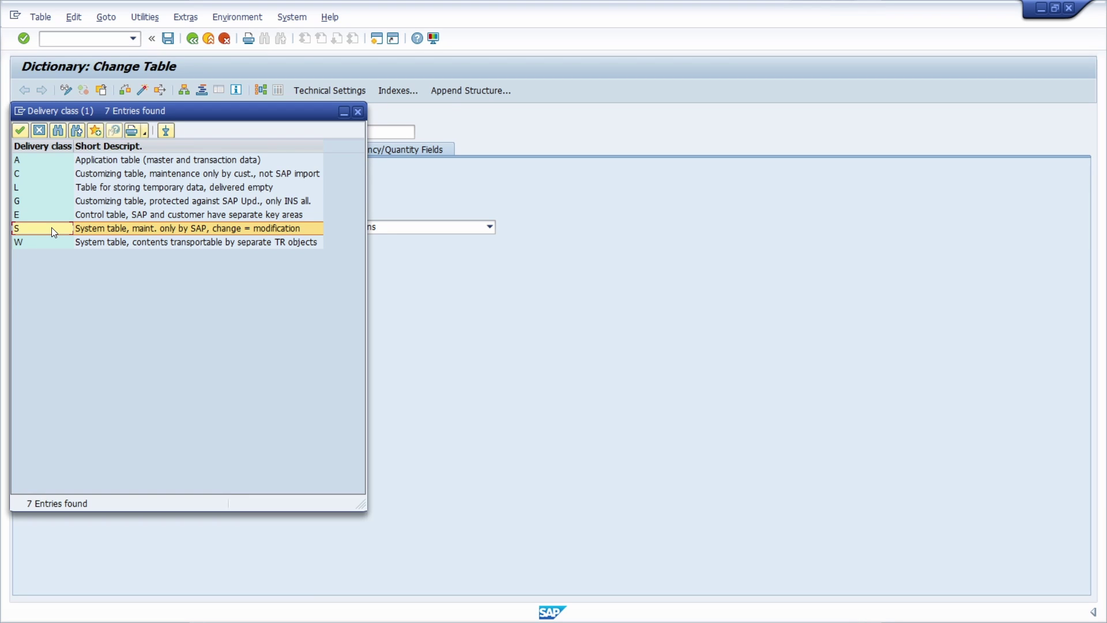
click(35, 245)
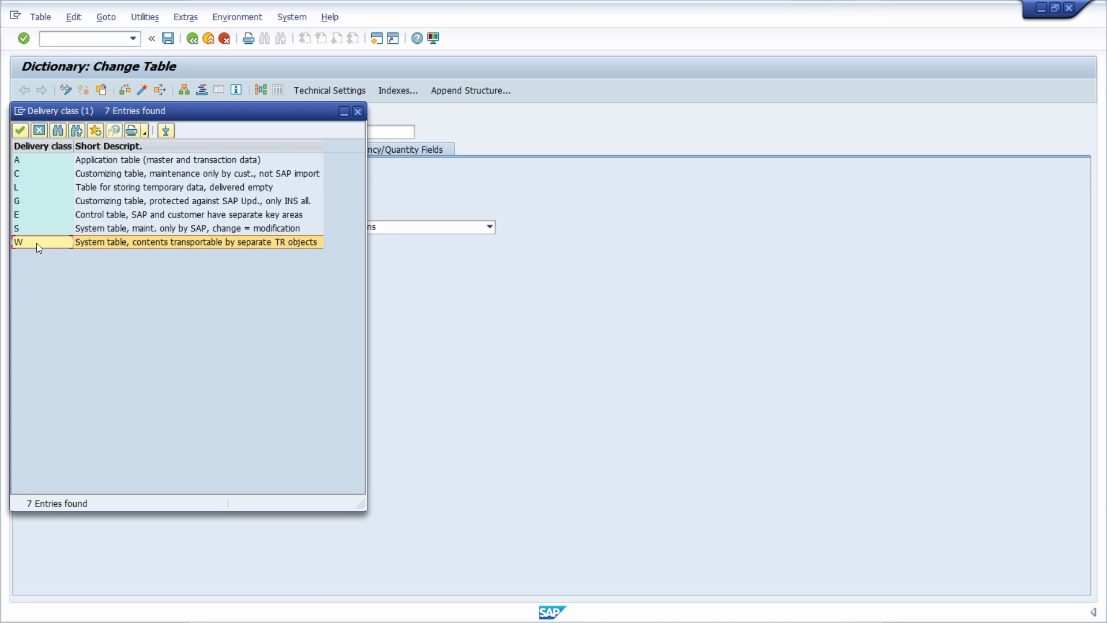
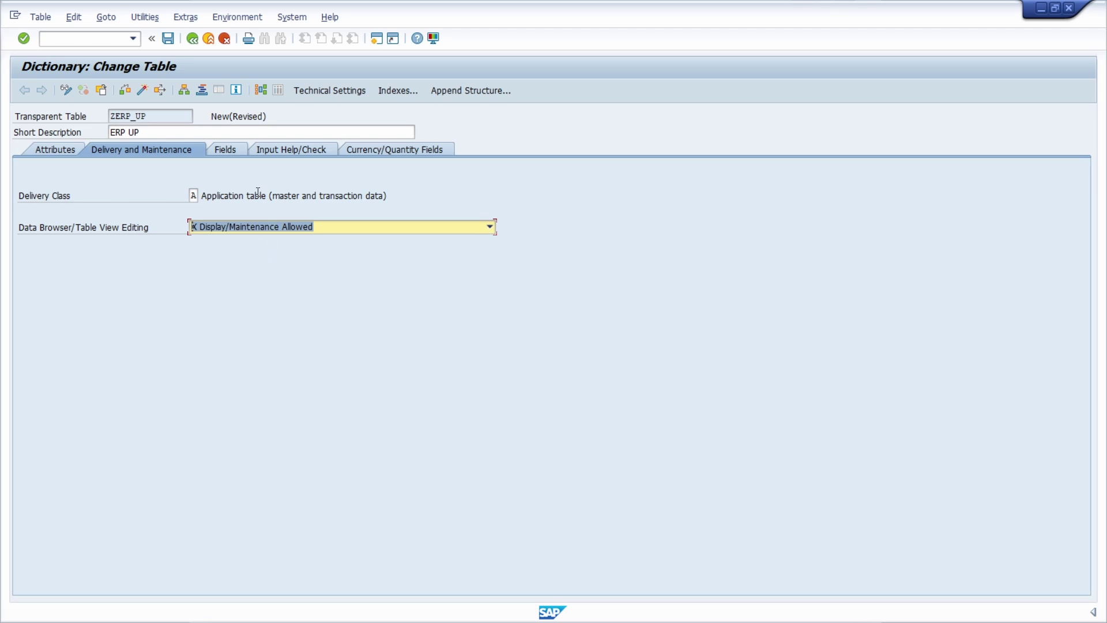
Add a first field named mandt to the table's field list and mark it as a key field
click(221, 151)
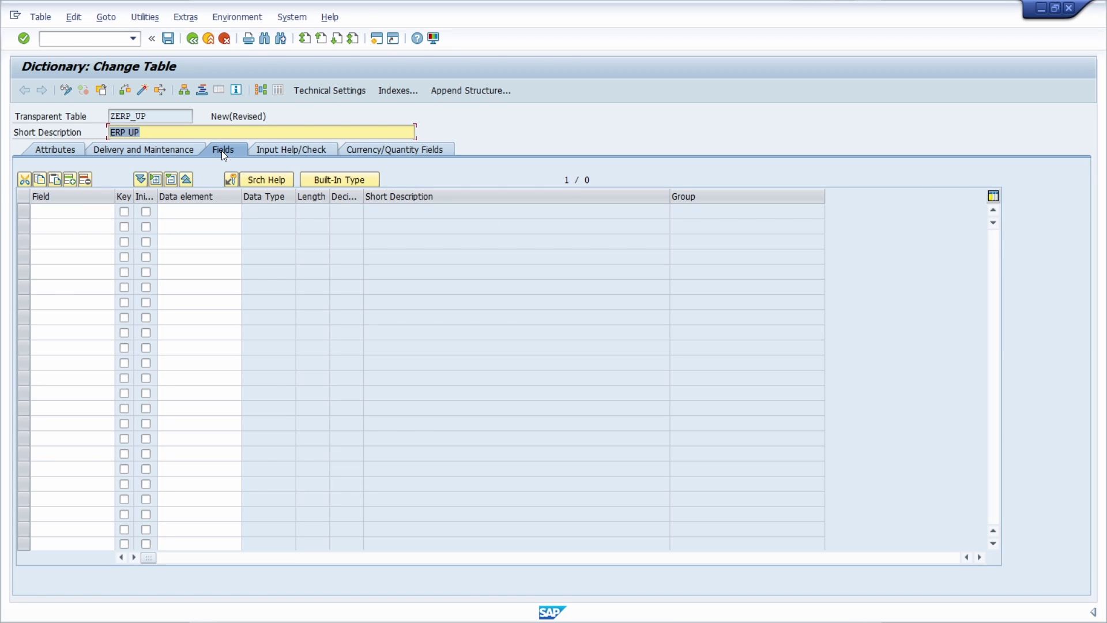
click(83, 211)
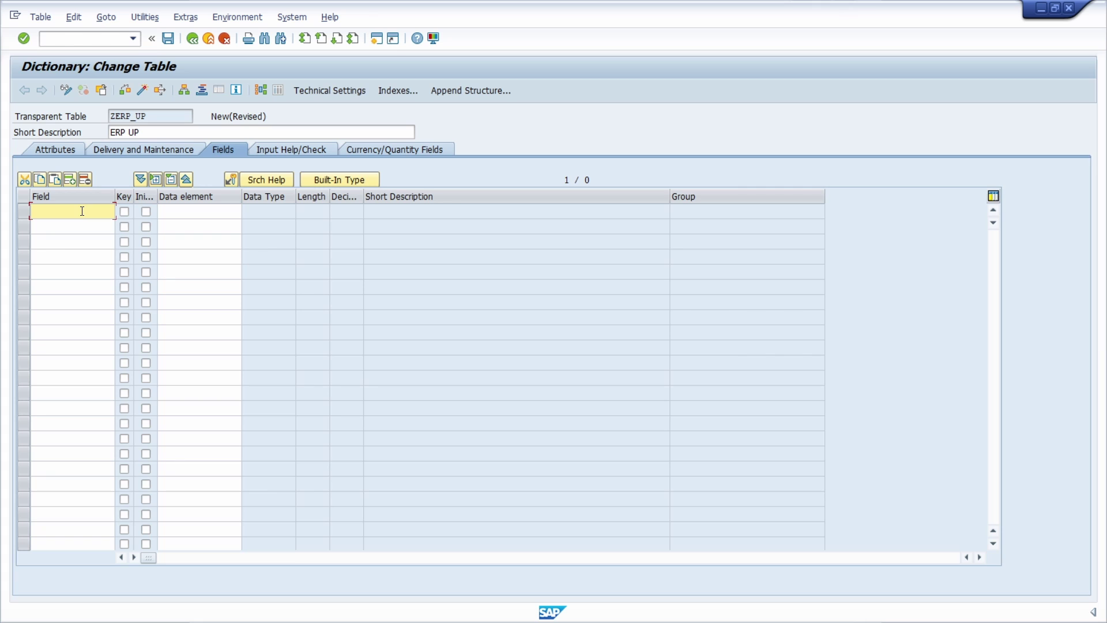
text(mandt)
click(124, 213)
click(124, 212)
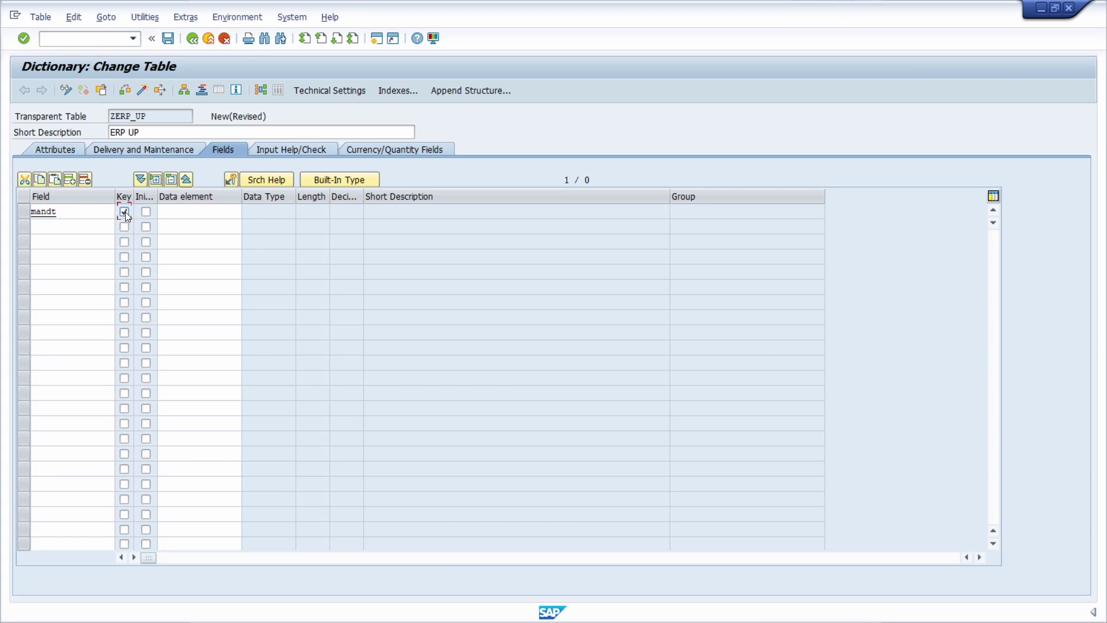
Add the fields id and value below mandt, and mark id as a key field
click(90, 228)
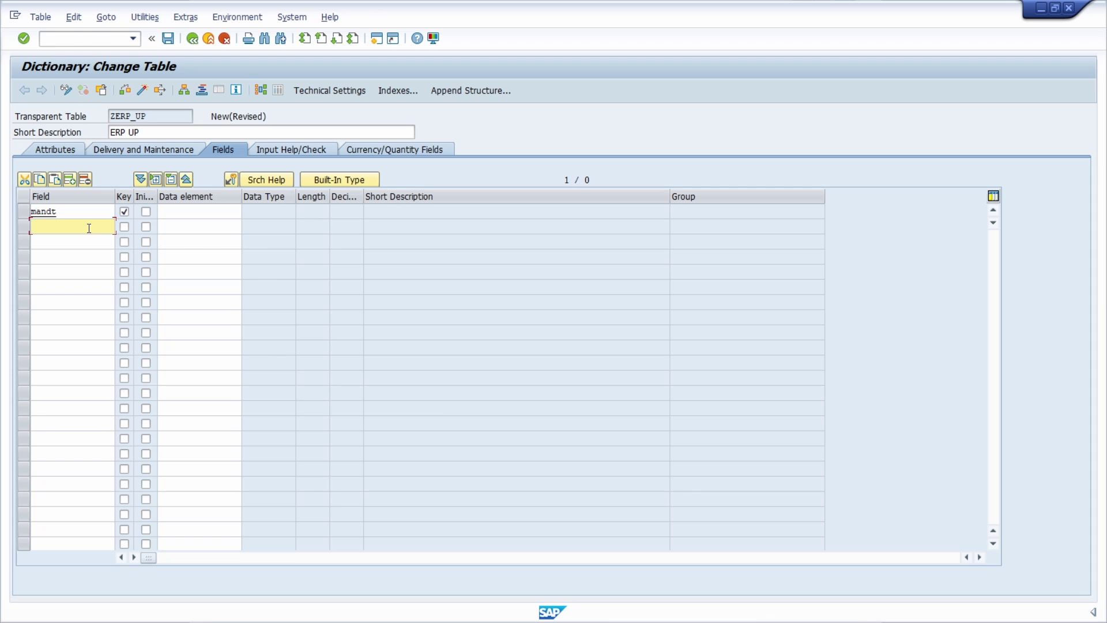
text(id)
click(86, 242)
text(value)
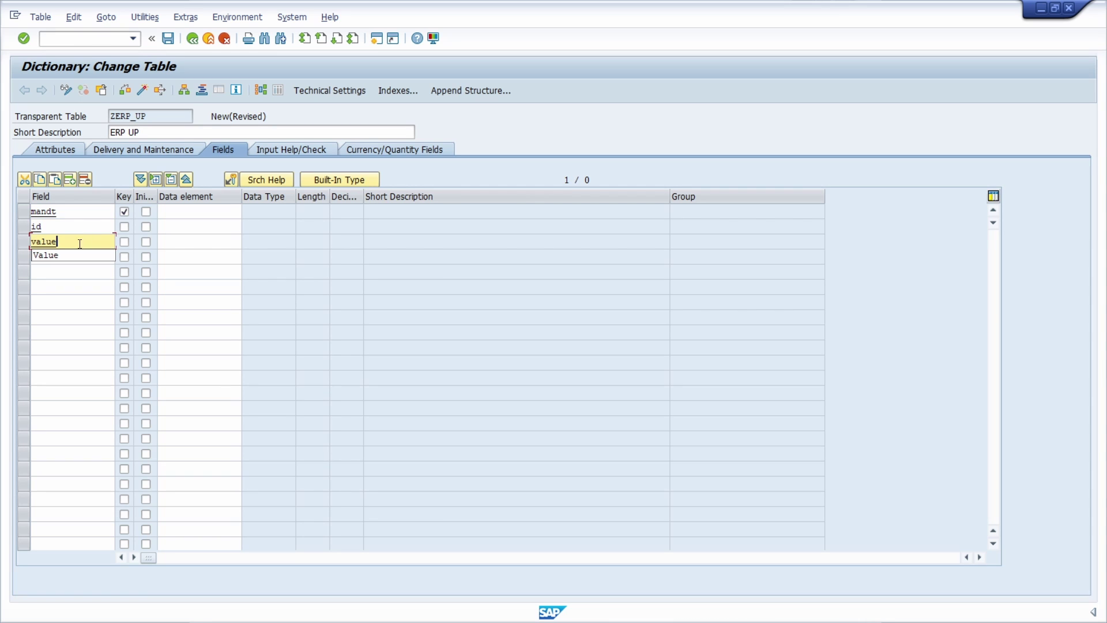
click(124, 227)
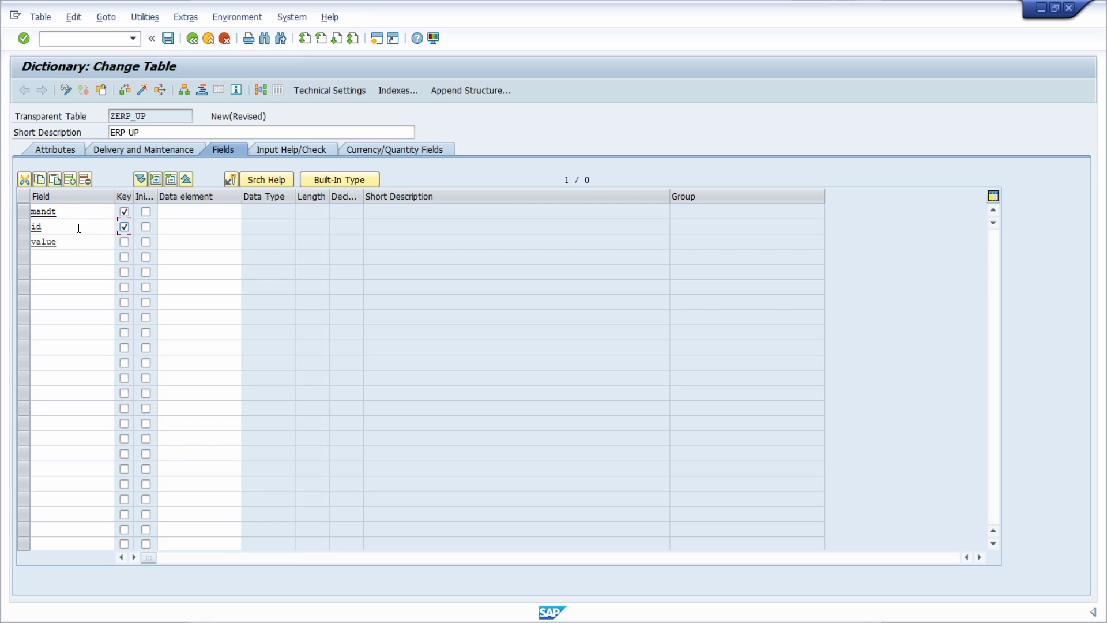
Assign data element mandt to the mandt field, num10 to id and char_50 to value
click(179, 227)
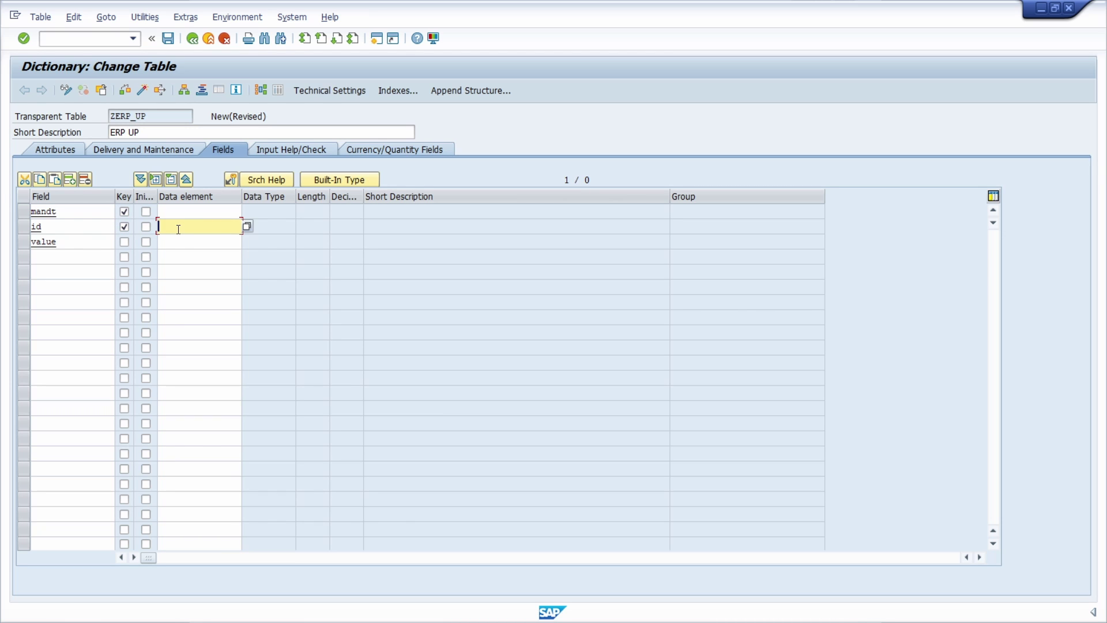
text(num10)
click(183, 216)
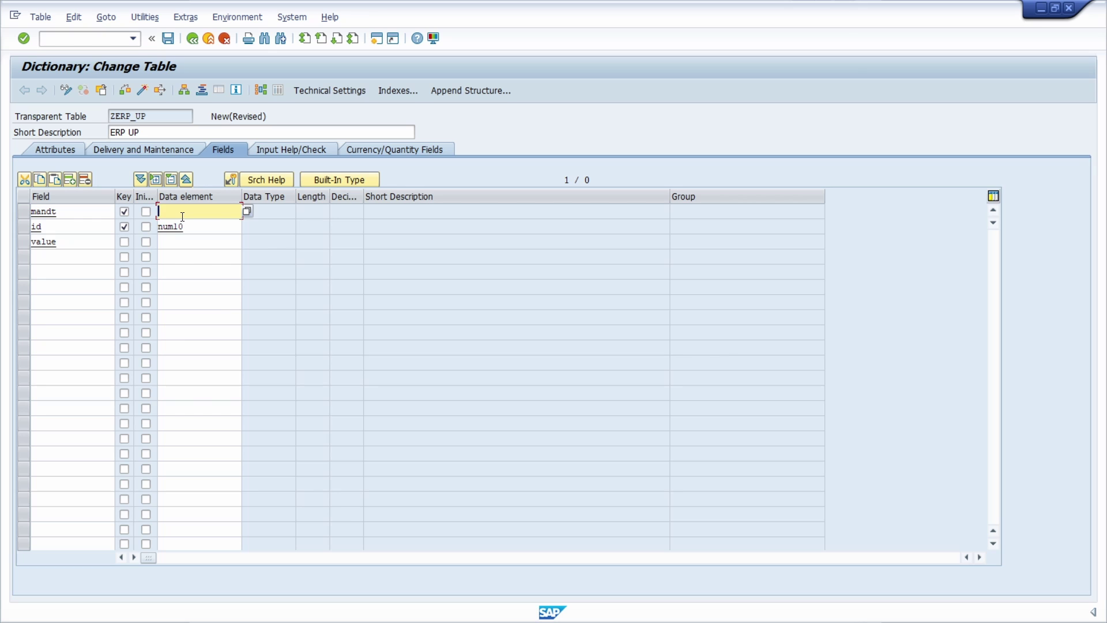
text(mandt)
click(187, 244)
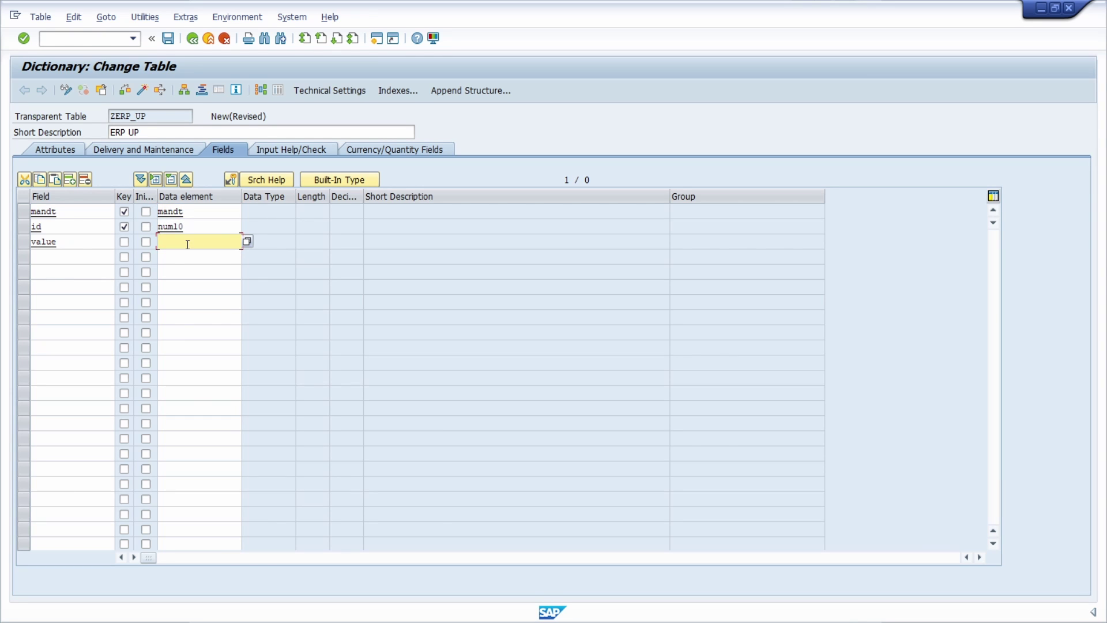
text(char)
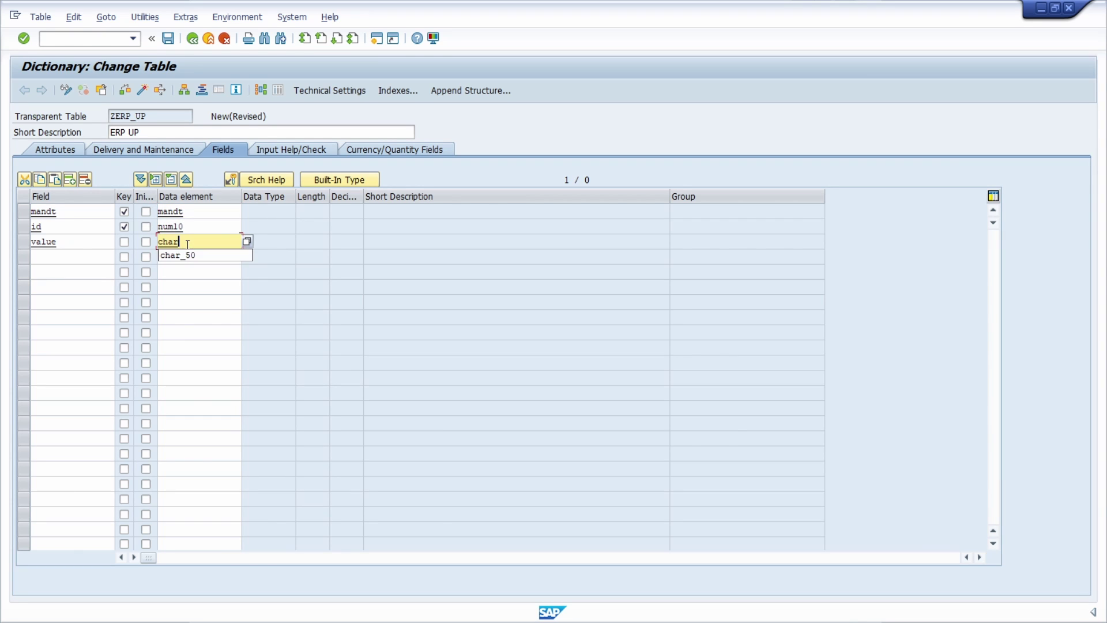
text(_50)
key(Return)
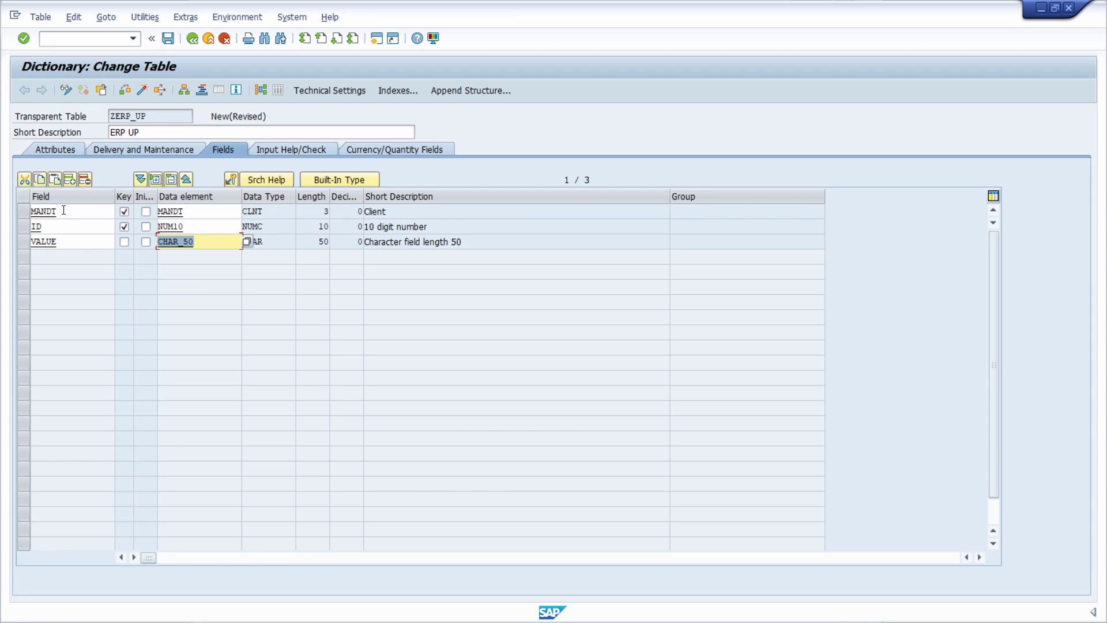
Select the MANDT field row and save table ZERP_UP as a local object
click(23, 212)
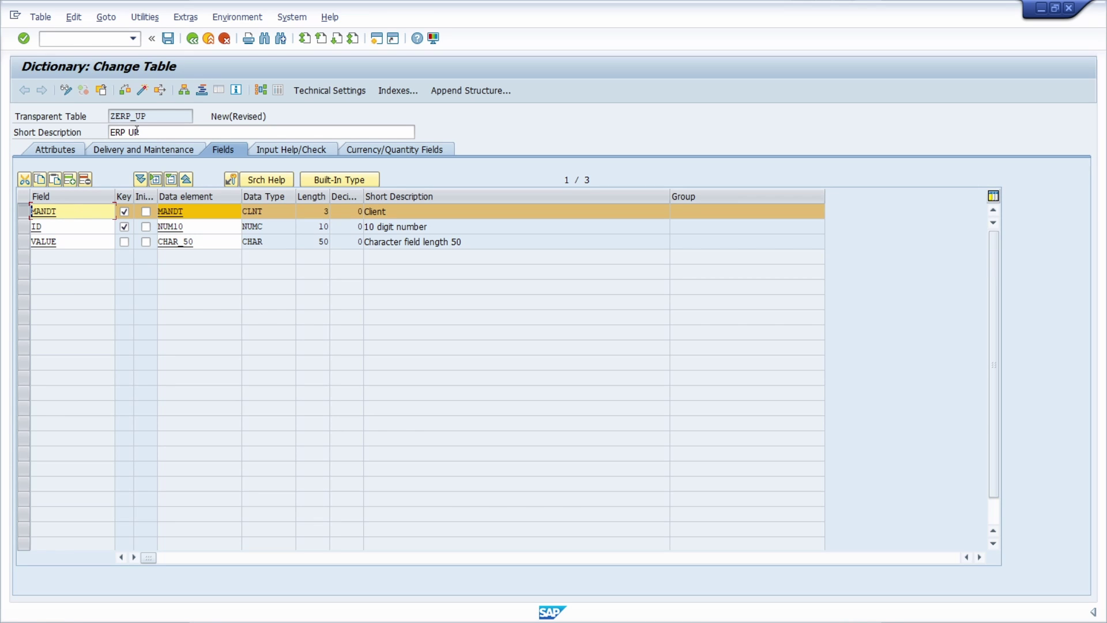
click(172, 41)
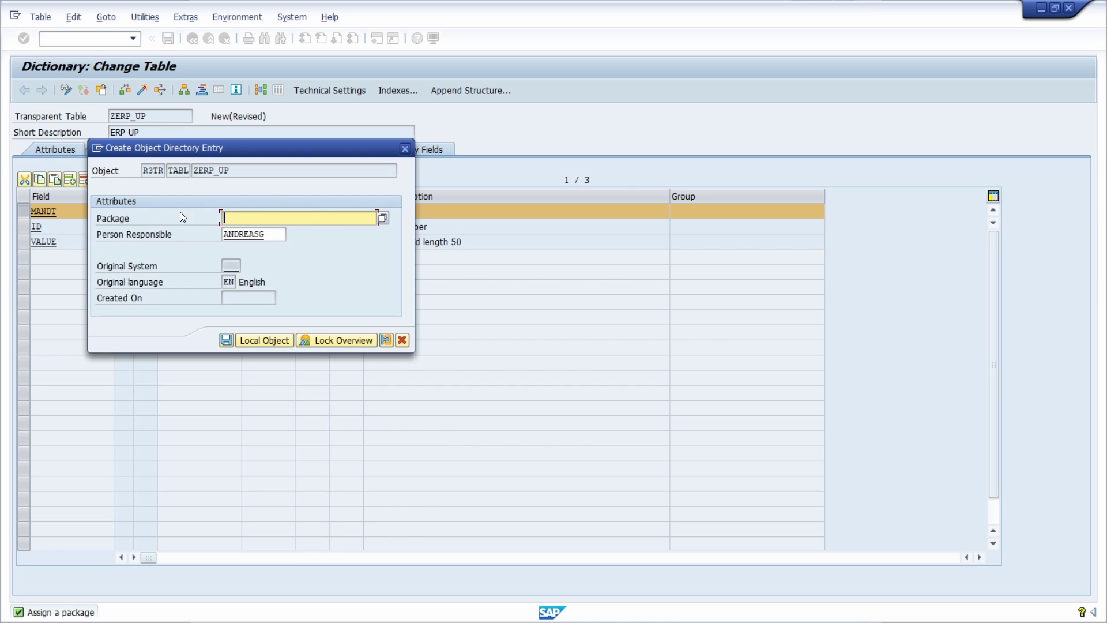
click(262, 343)
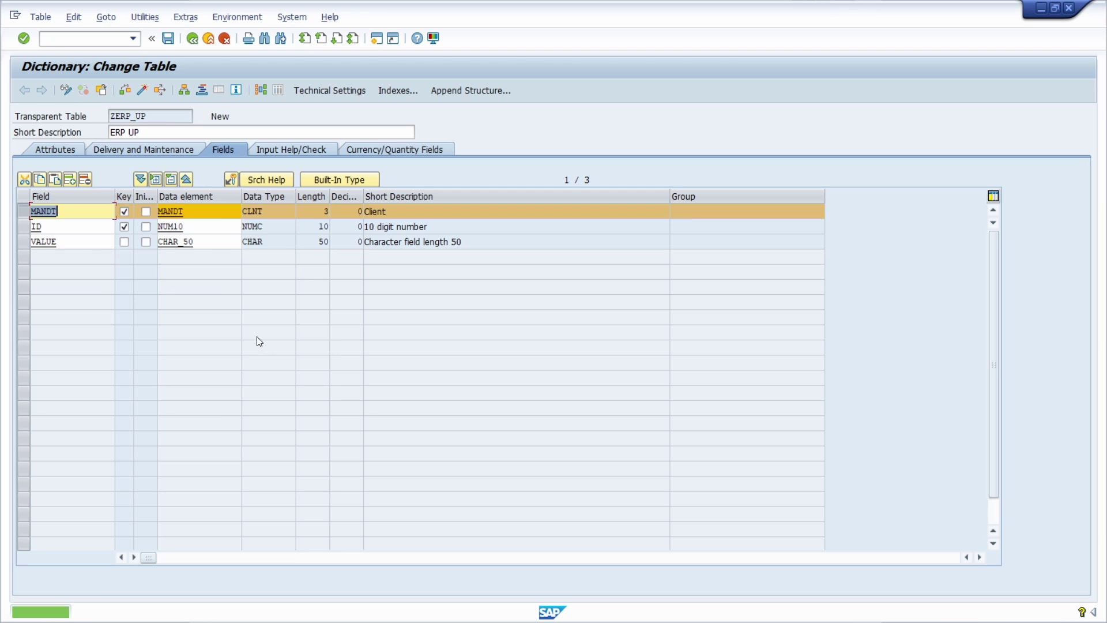
Highlight the table's status text, run a consistency check on ZERP_UP, and return from the check log
click(276, 118)
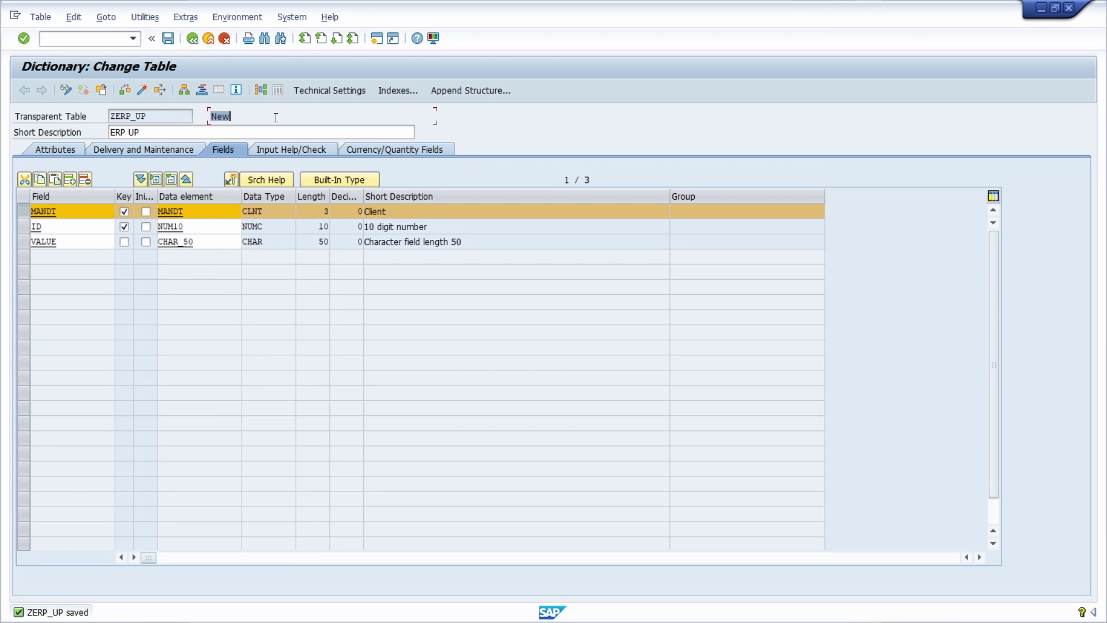
click(262, 118)
click(125, 89)
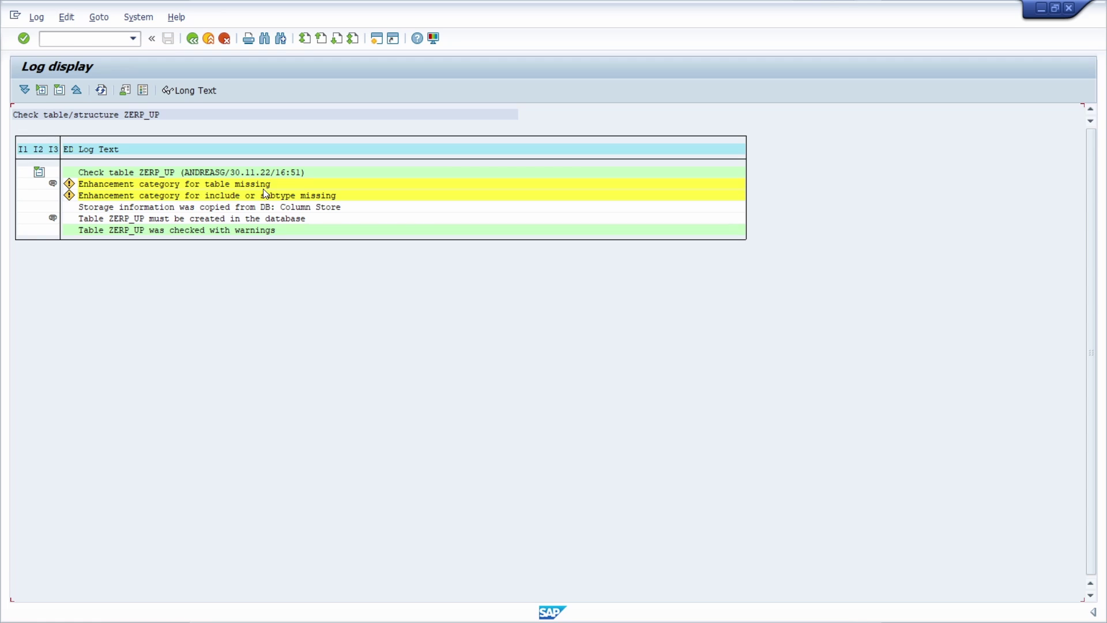
click(194, 39)
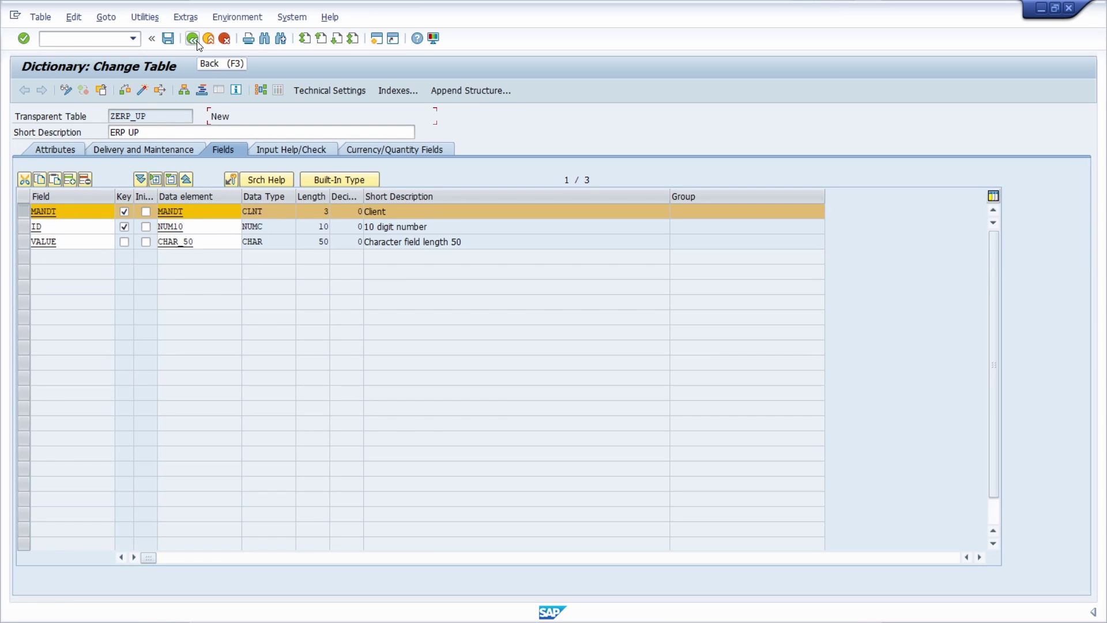
Set the enhancement category of ZERP_UP to Can be enhanced (character-like or numeric)
click(185, 17)
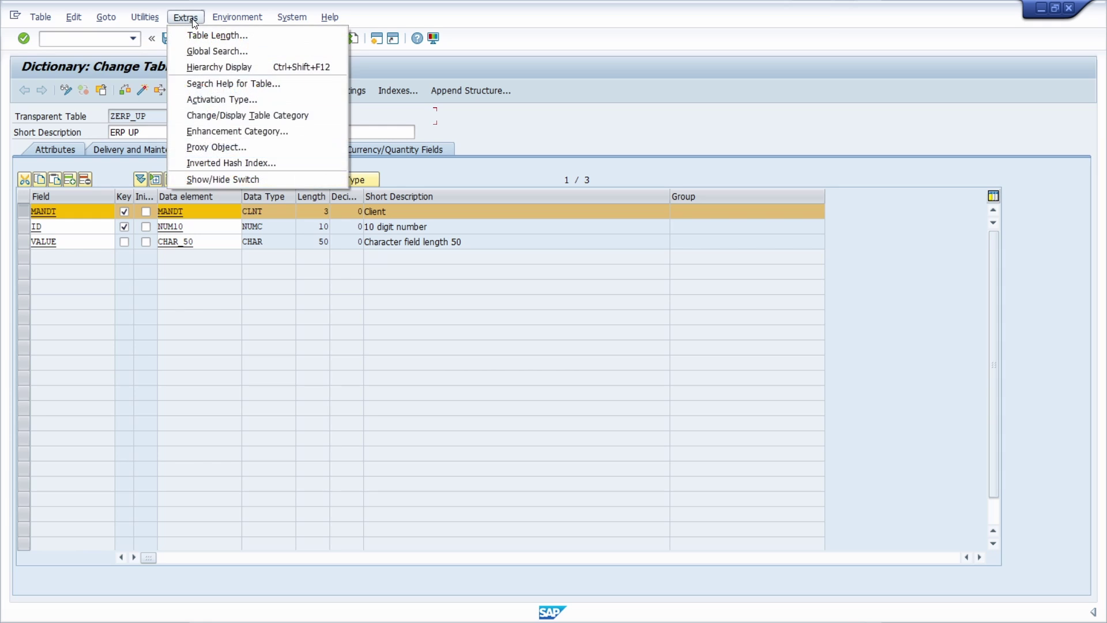
click(239, 132)
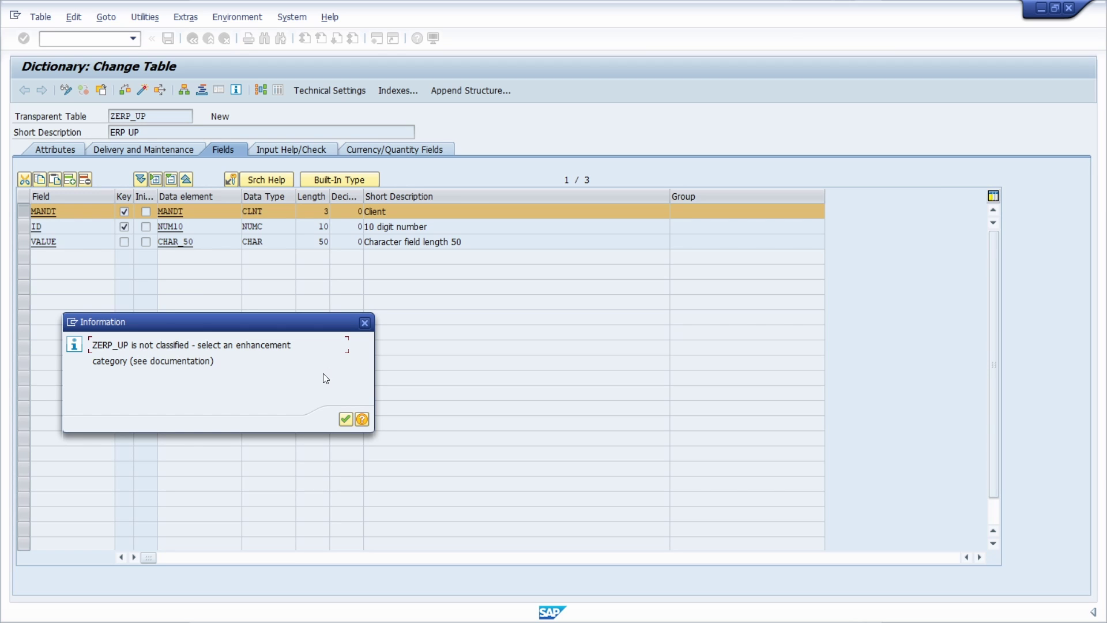
click(345, 419)
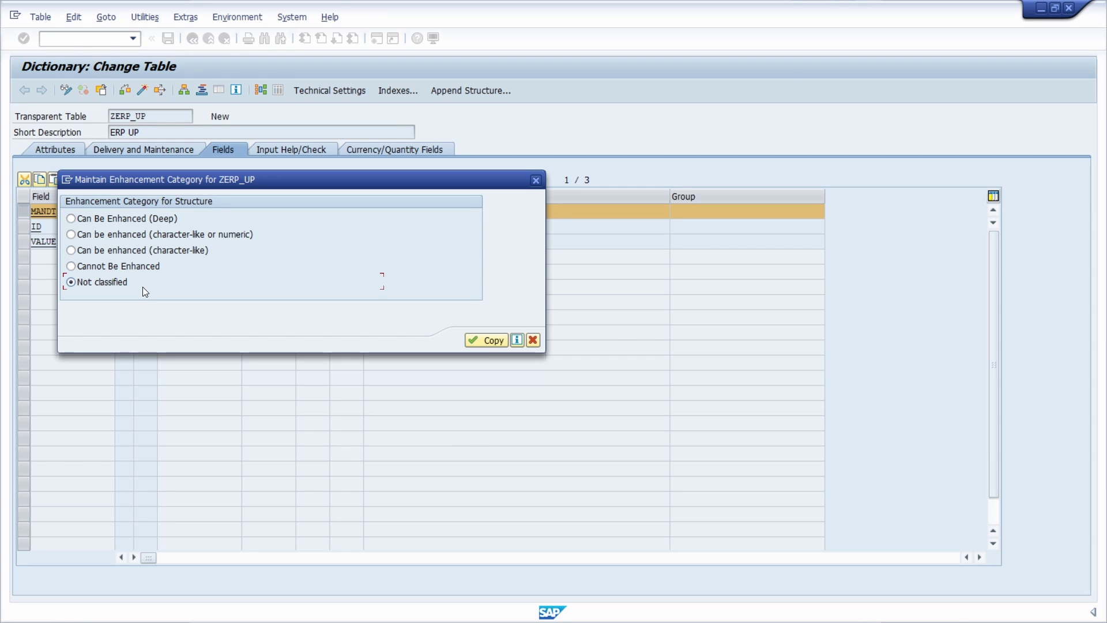
click(102, 235)
click(486, 341)
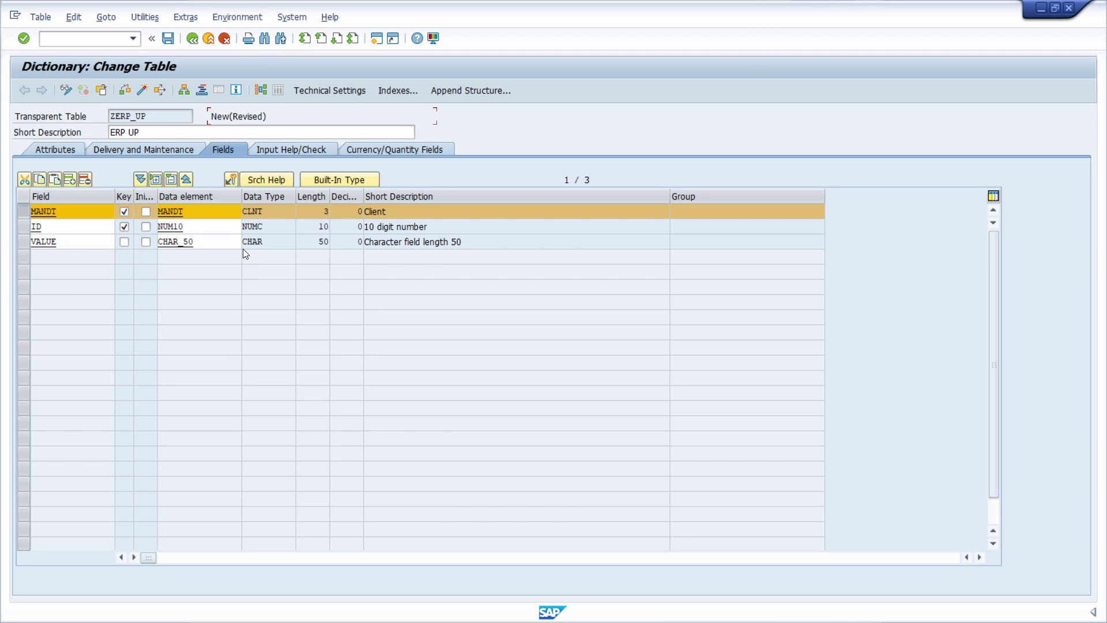
Save the changed table while opening its technical settings, and choose APPL0 as the data class
click(324, 94)
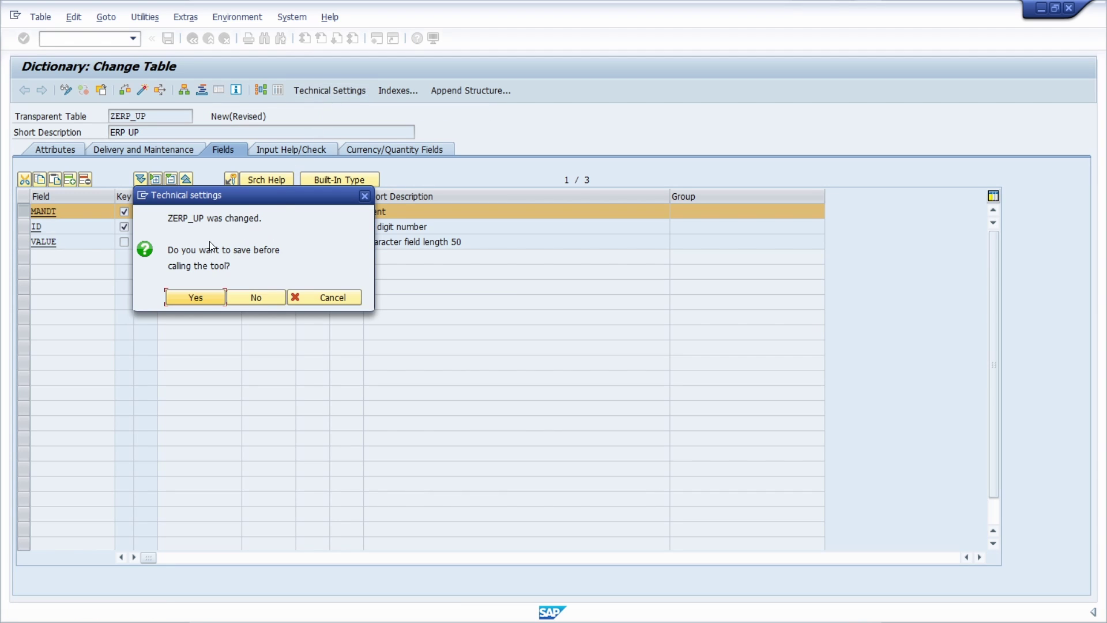
click(191, 297)
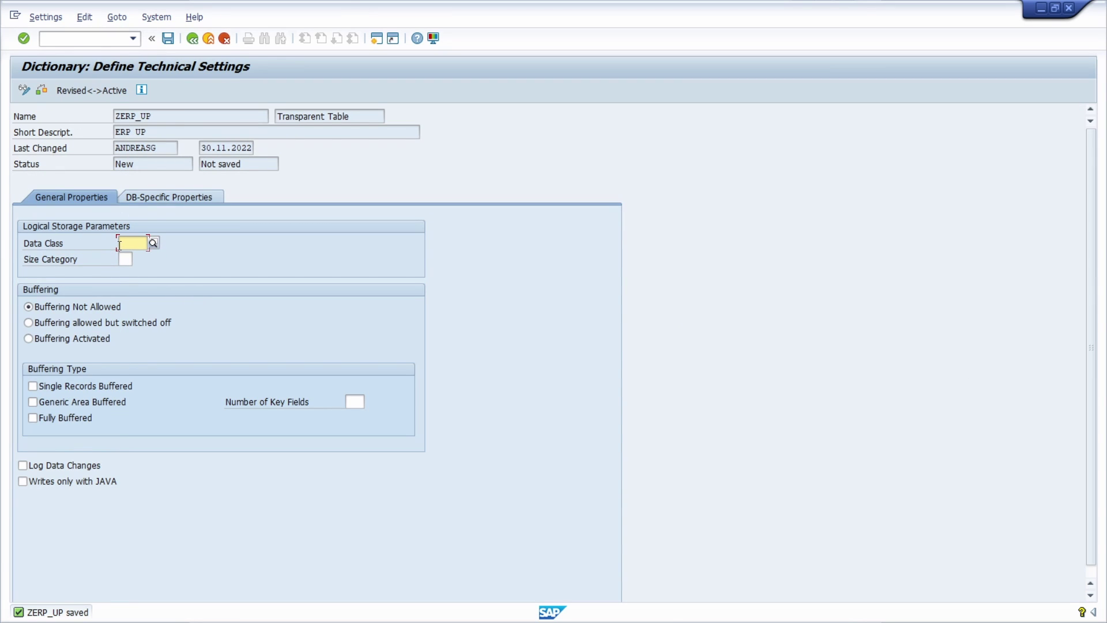
click(154, 242)
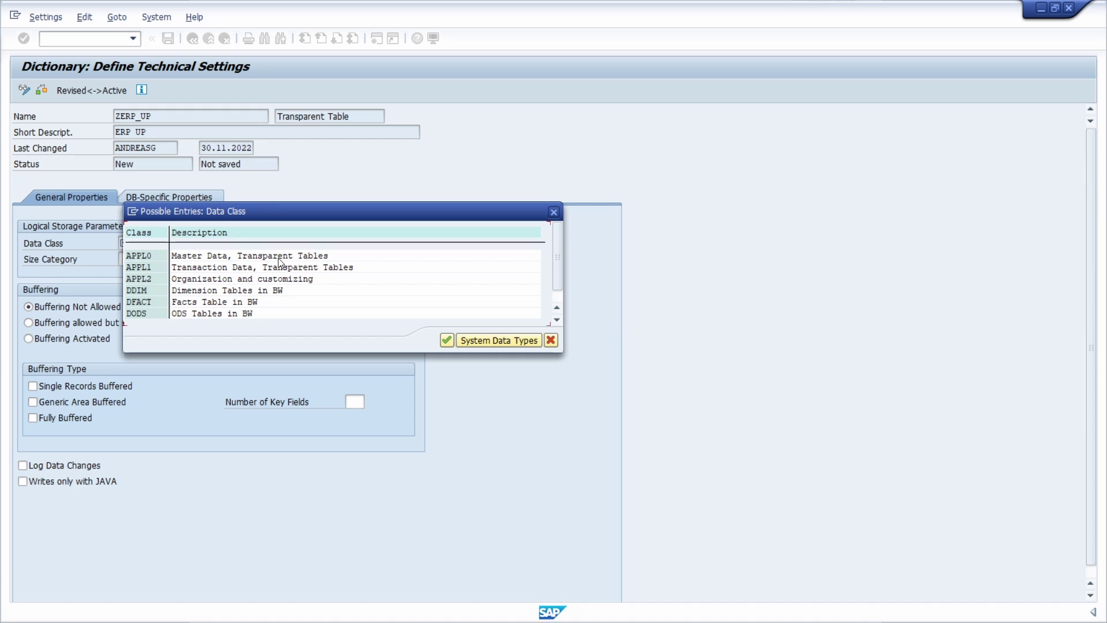
double_click(144, 257)
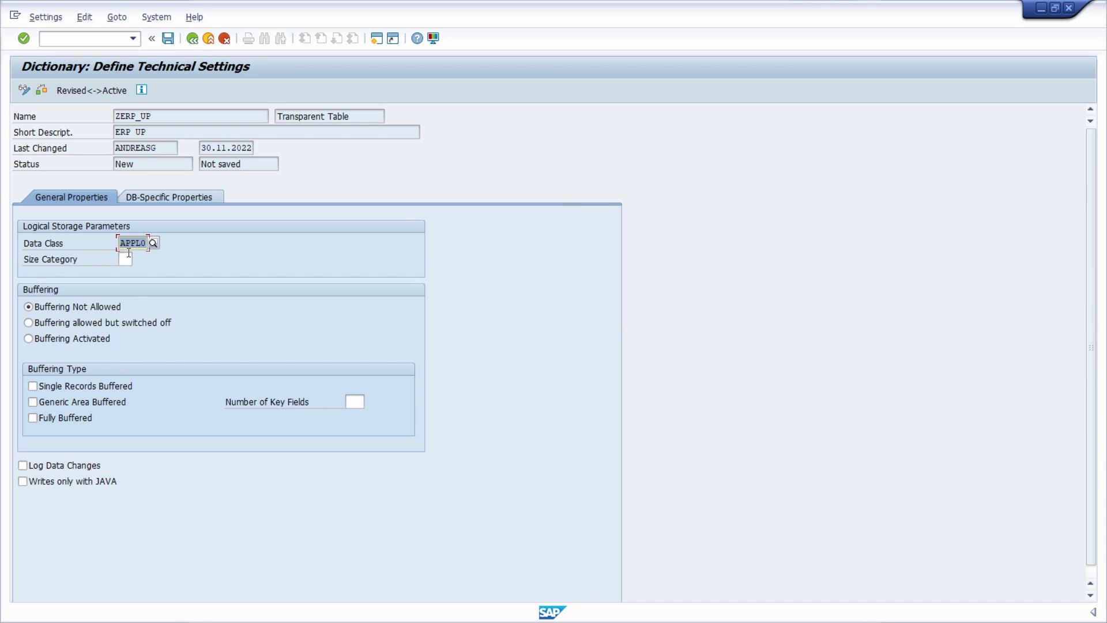
Set the size category of ZERP_UP to 0 and save the technical settings
click(127, 259)
click(139, 261)
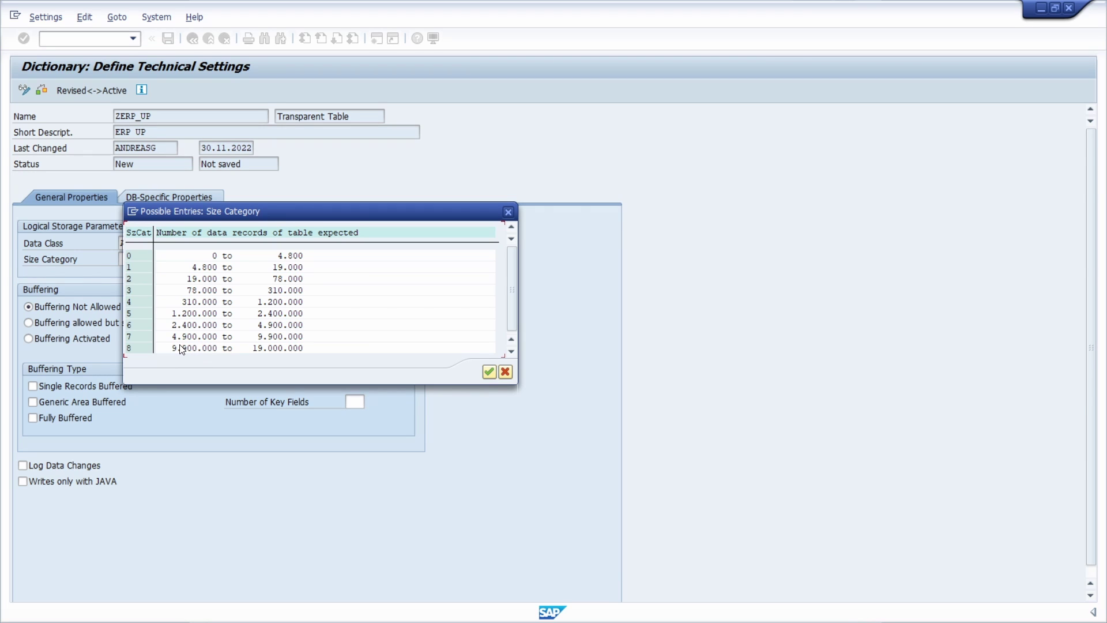
double_click(141, 255)
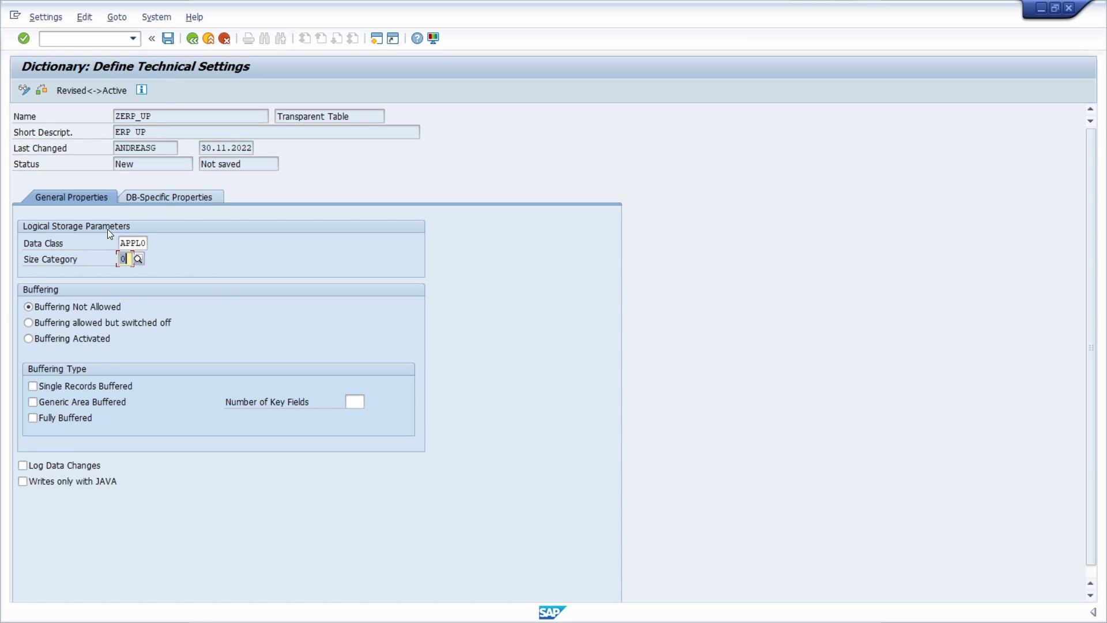
click(168, 38)
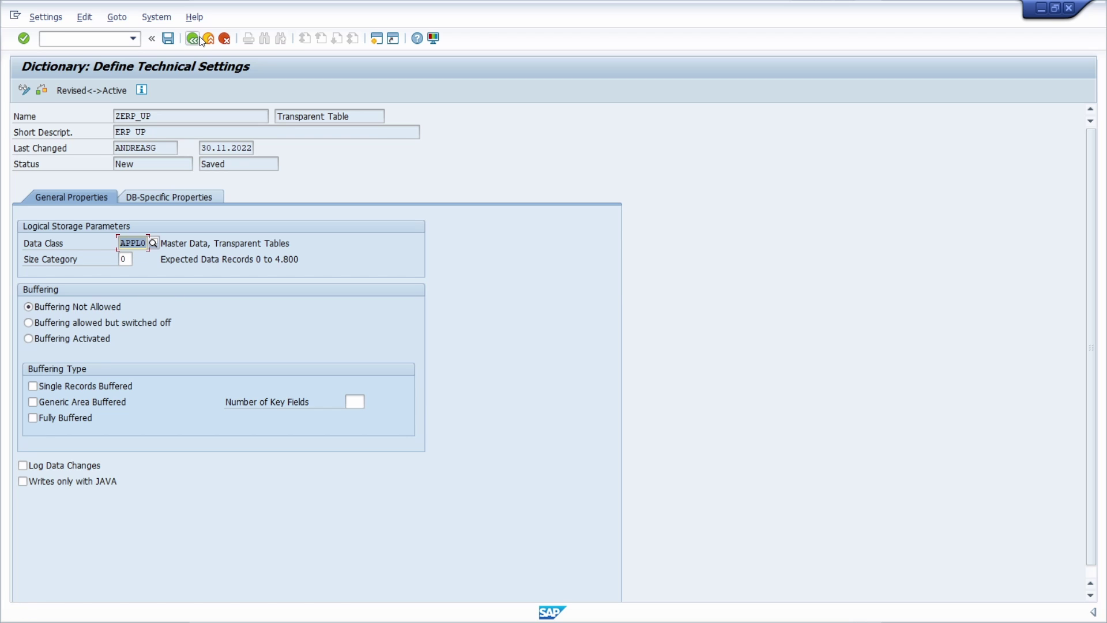
Return to the field definition of table ZERP_UP, check it for inconsistencies and activate it
click(195, 36)
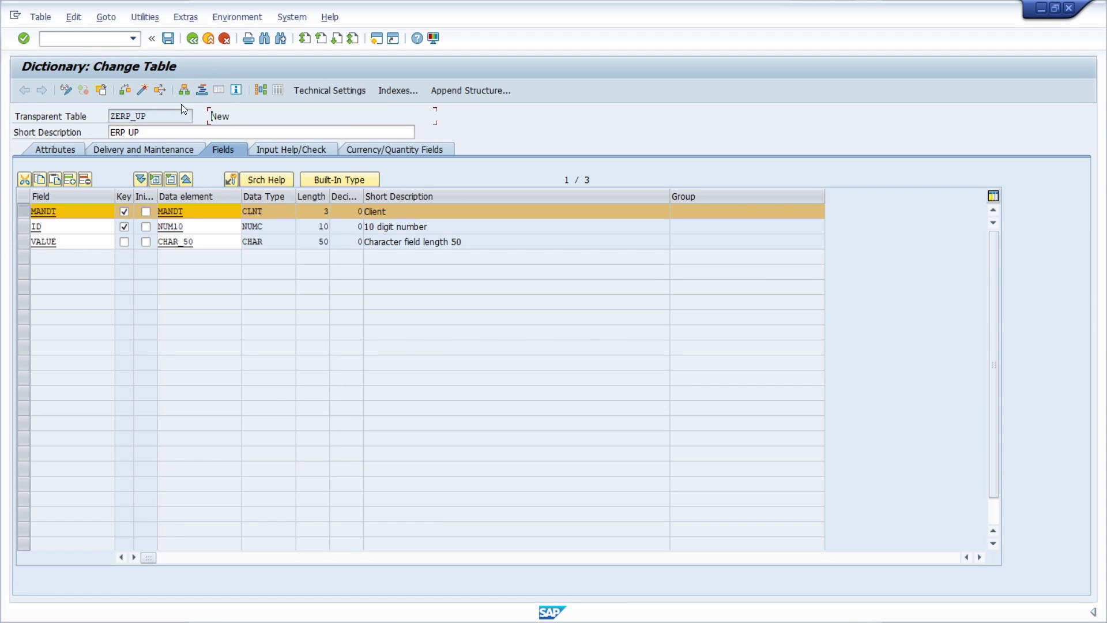
click(128, 94)
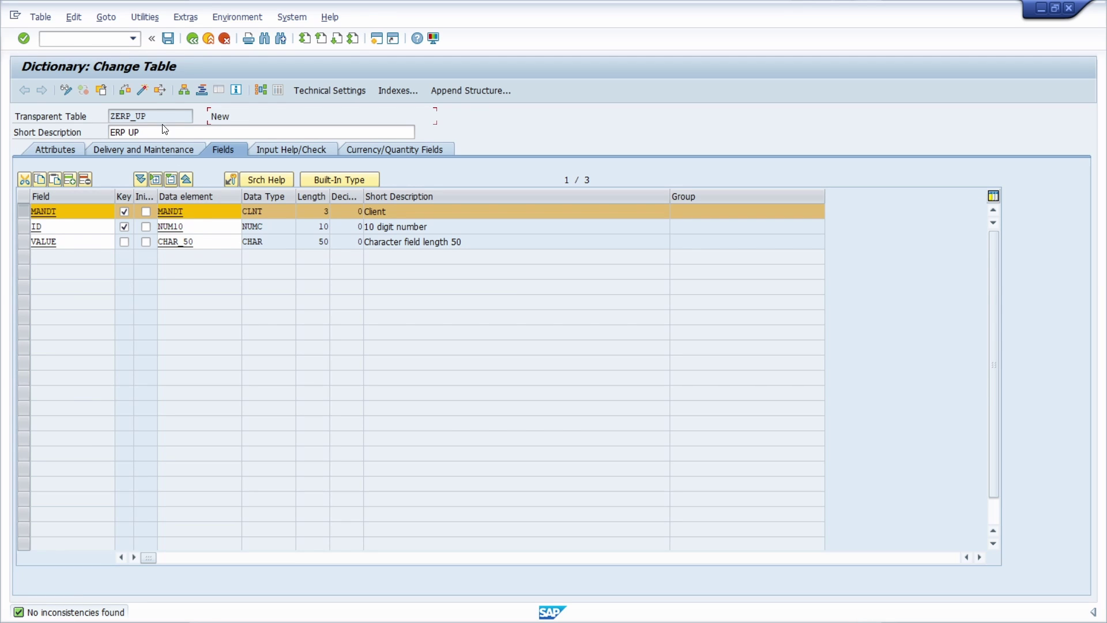
click(143, 92)
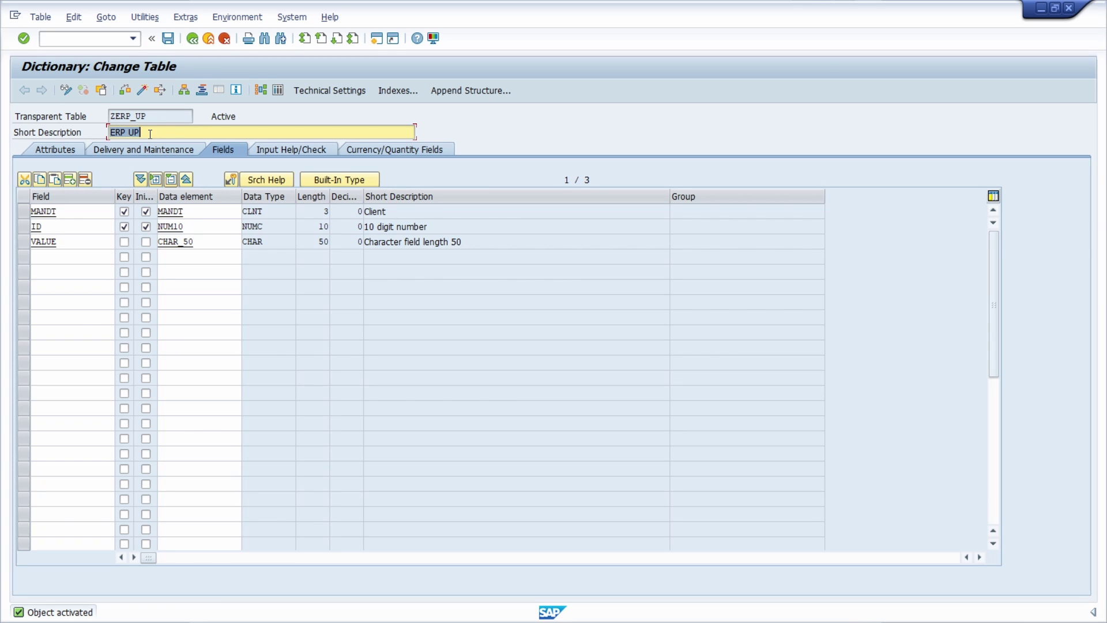
Open the SE14 database utility in a new session, and return to the dictionary to reopen ZERP_UP for changing
click(84, 40)
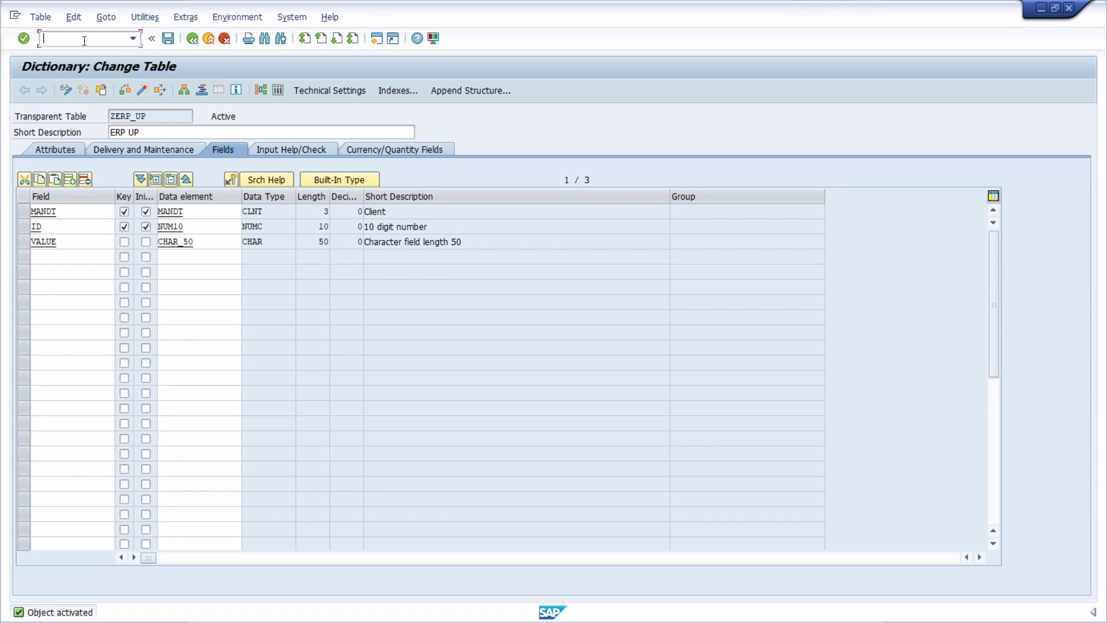
text(/ose14)
key(Return)
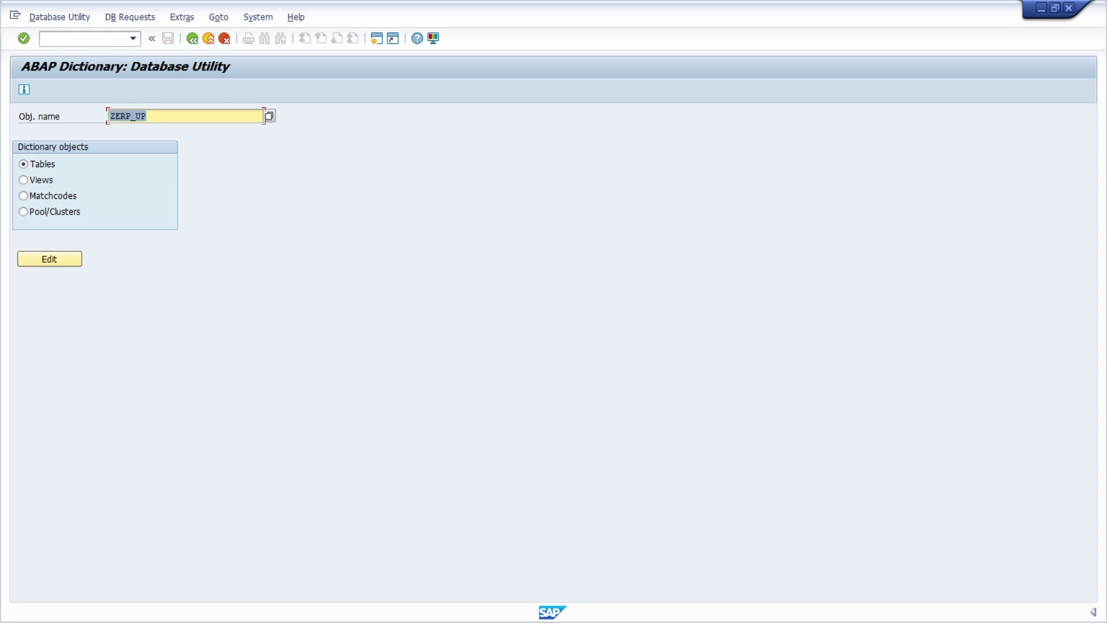
key(F3)
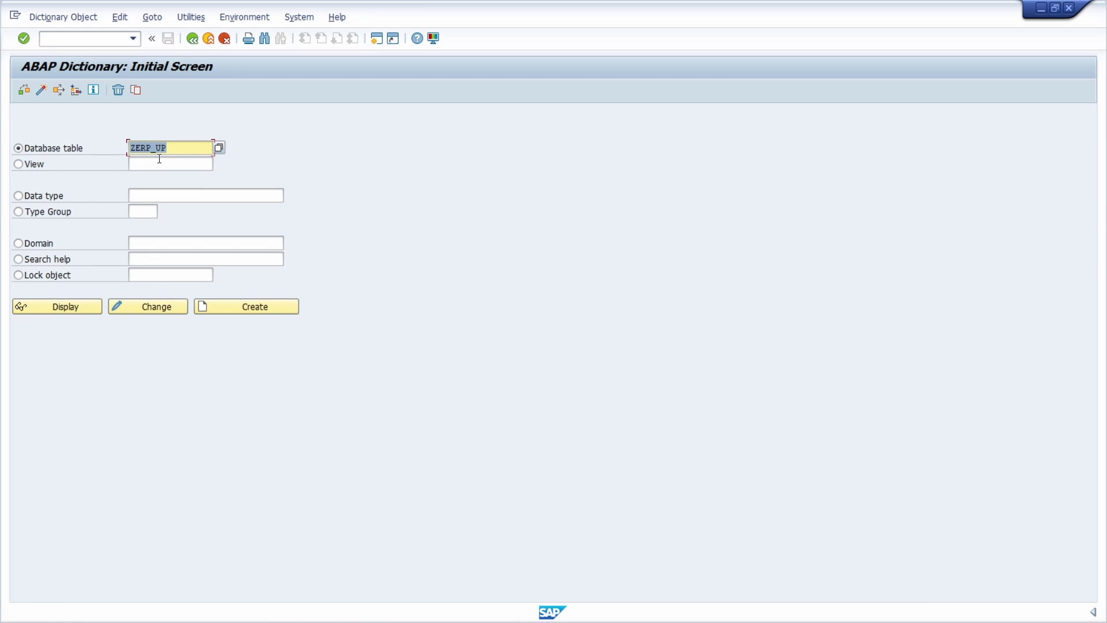
click(134, 308)
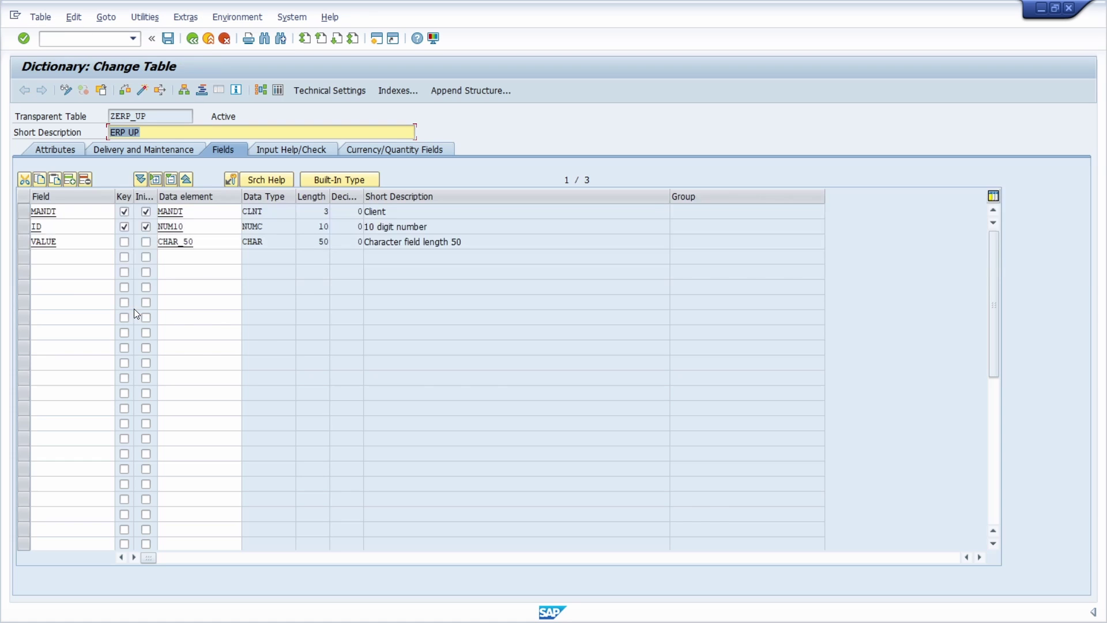
Add the non-key field VALUE2 with data element CHAR_50 below VALUE, and save and activate the table
click(62, 257)
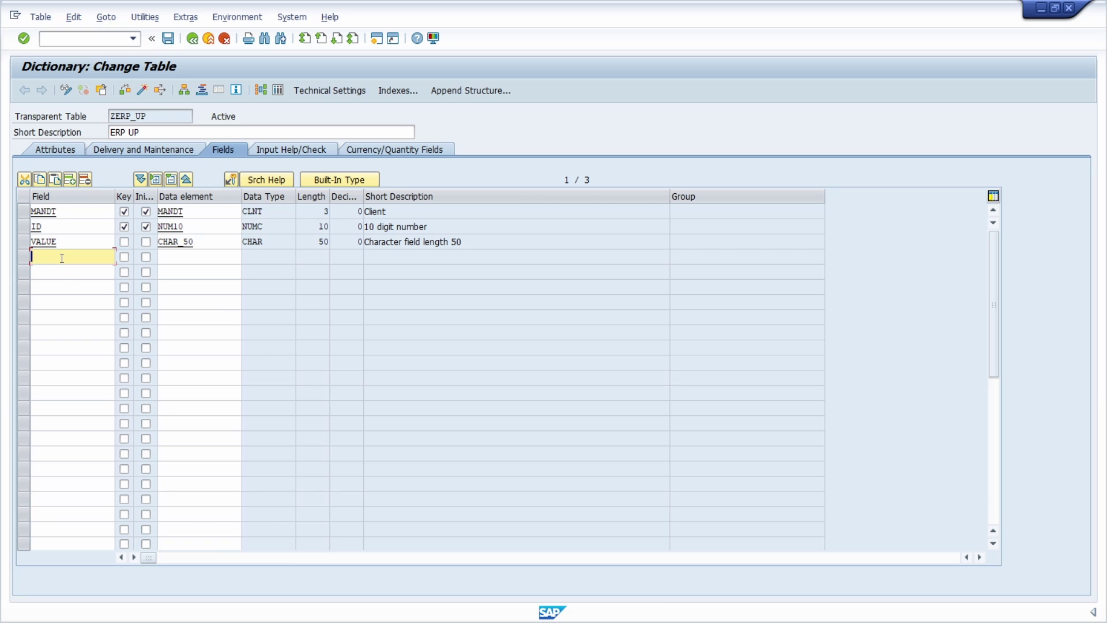
text(value2)
key(Tab)
key(Tab)
key(Tab)
text(ch)
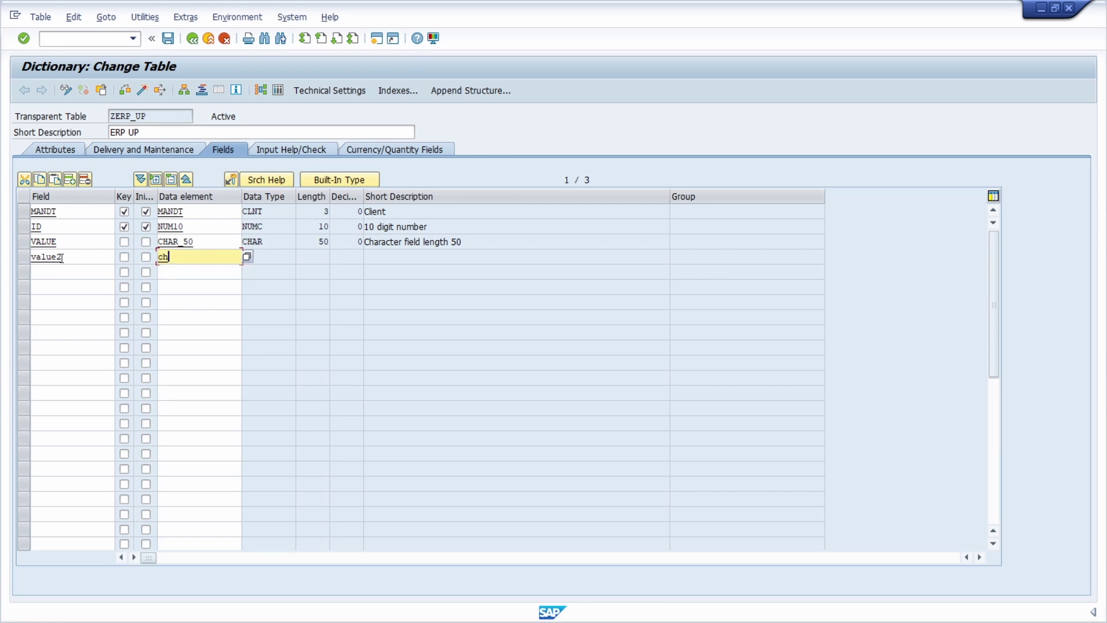
text(ar_50)
key(Return)
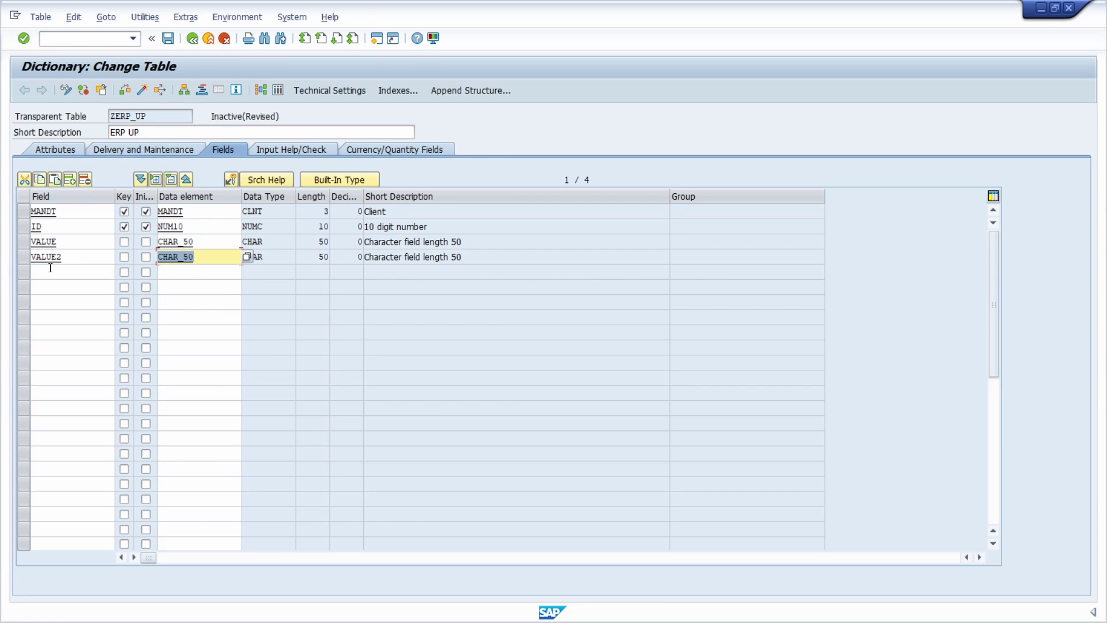
click(167, 39)
click(142, 89)
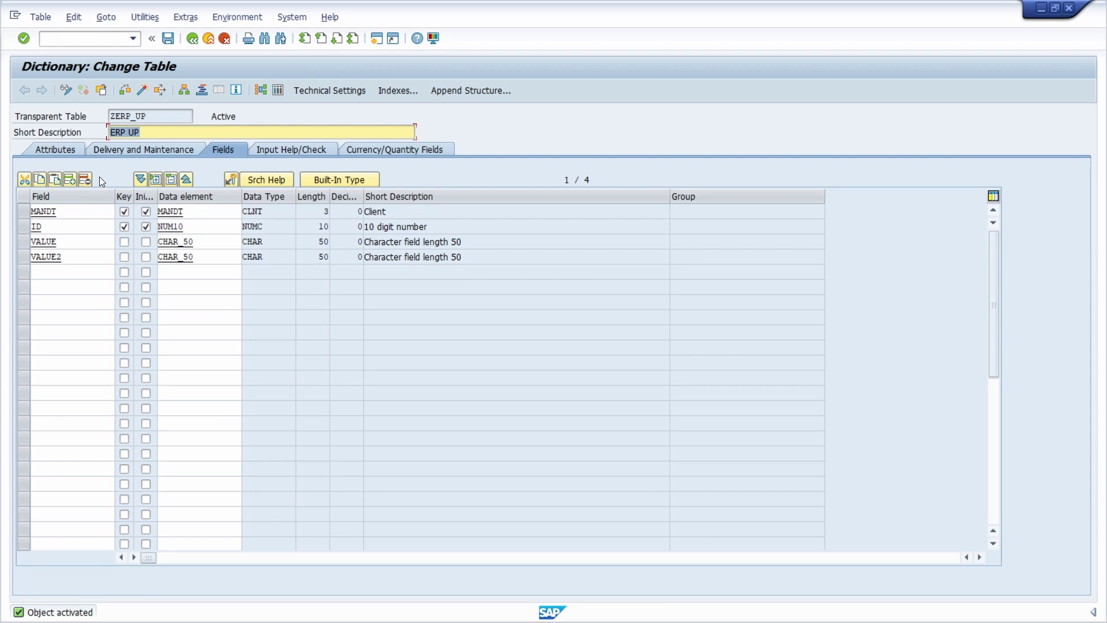
Create the append structure ZTEST_ERP_UP for the table with the short description "Append Structure for ZERP_UP"
click(461, 91)
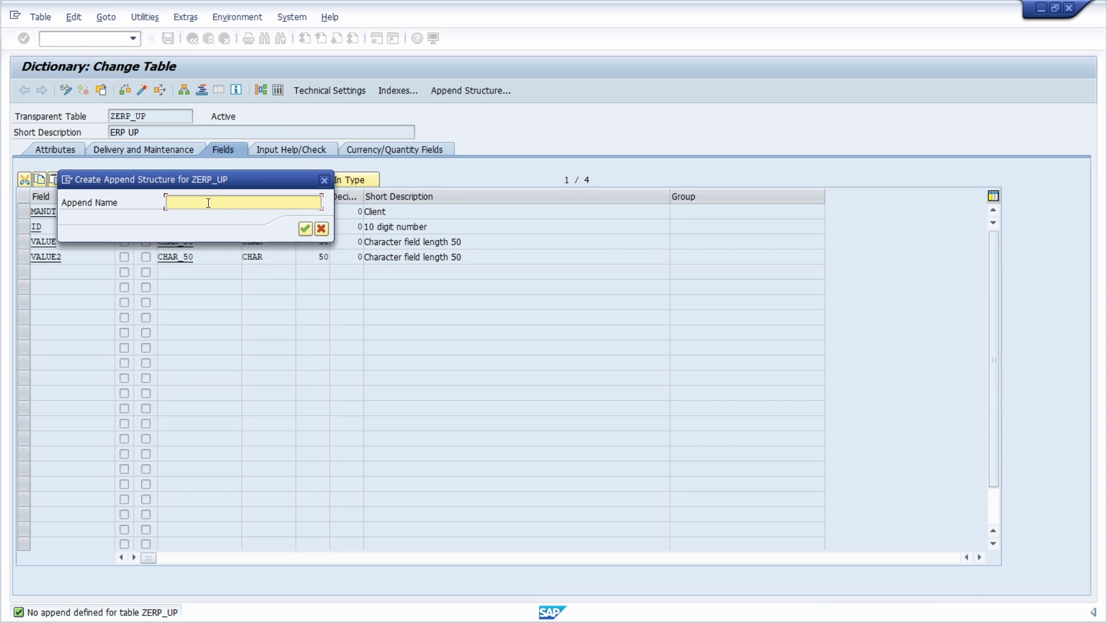
text(ZTEST_ERP_UP)
click(305, 229)
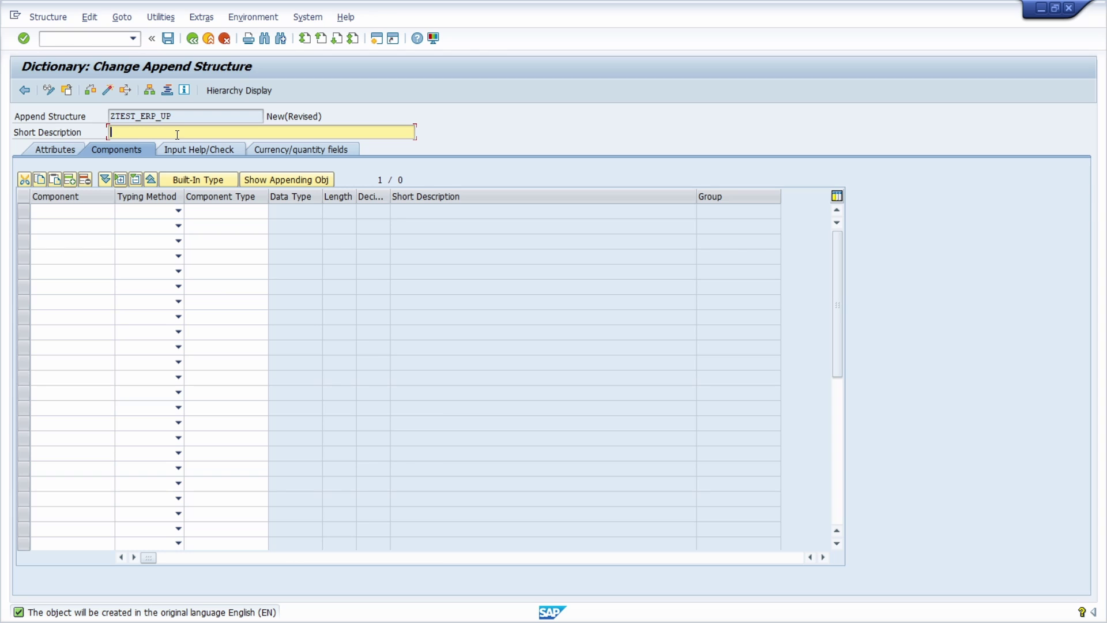
text(A)
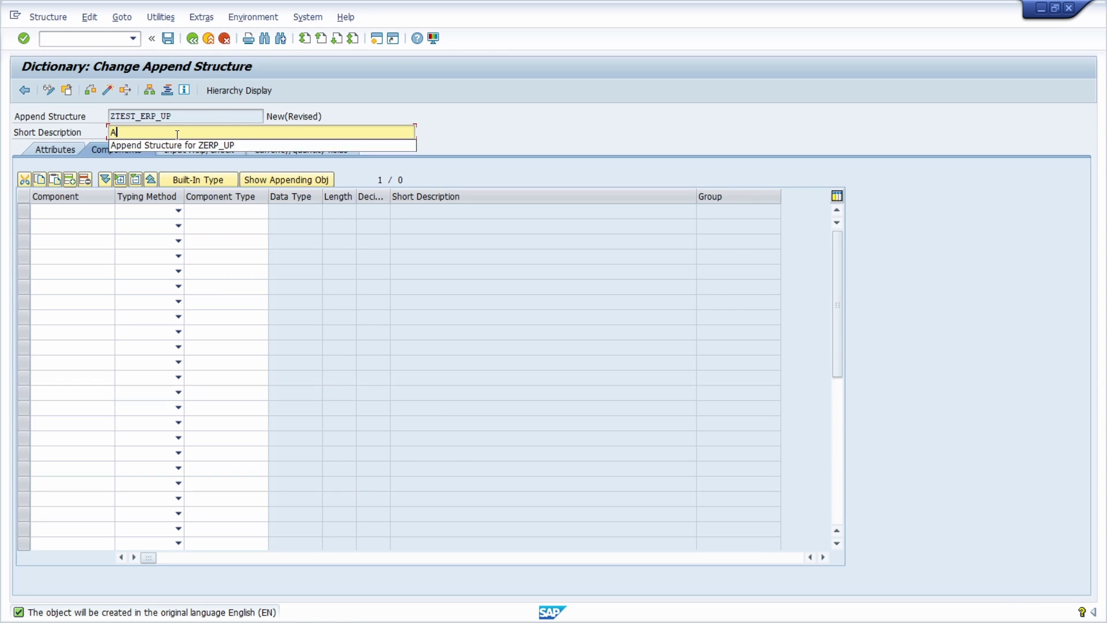
text(ppend)
click(205, 144)
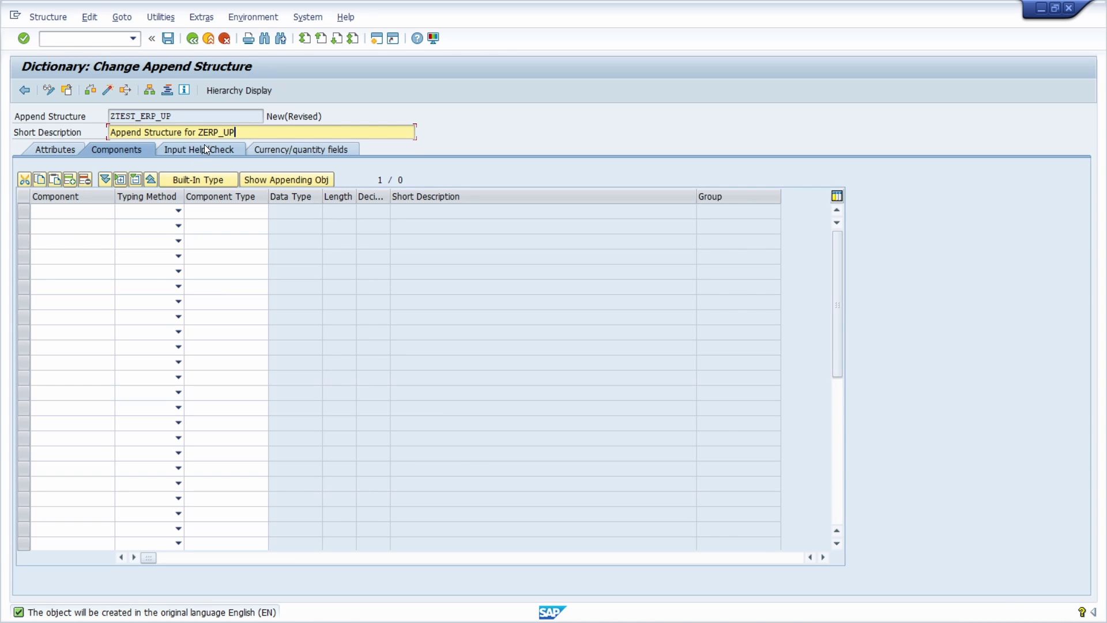
Enter the components ZNUM1 and ZNUM2 in the first two rows of the append structure
click(70, 211)
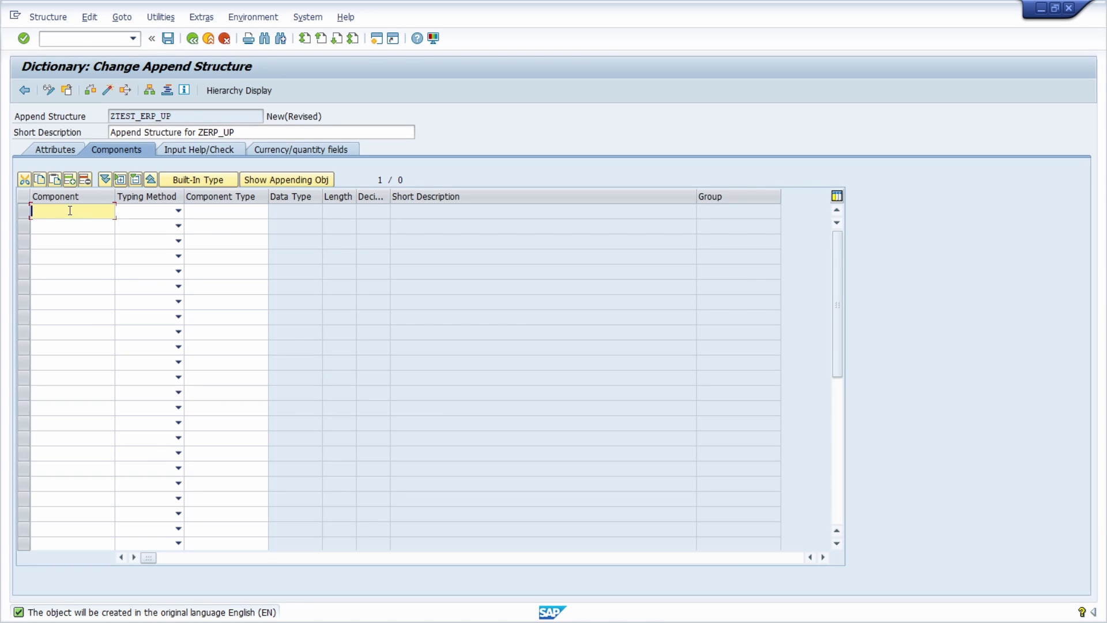
text(ZNUM)
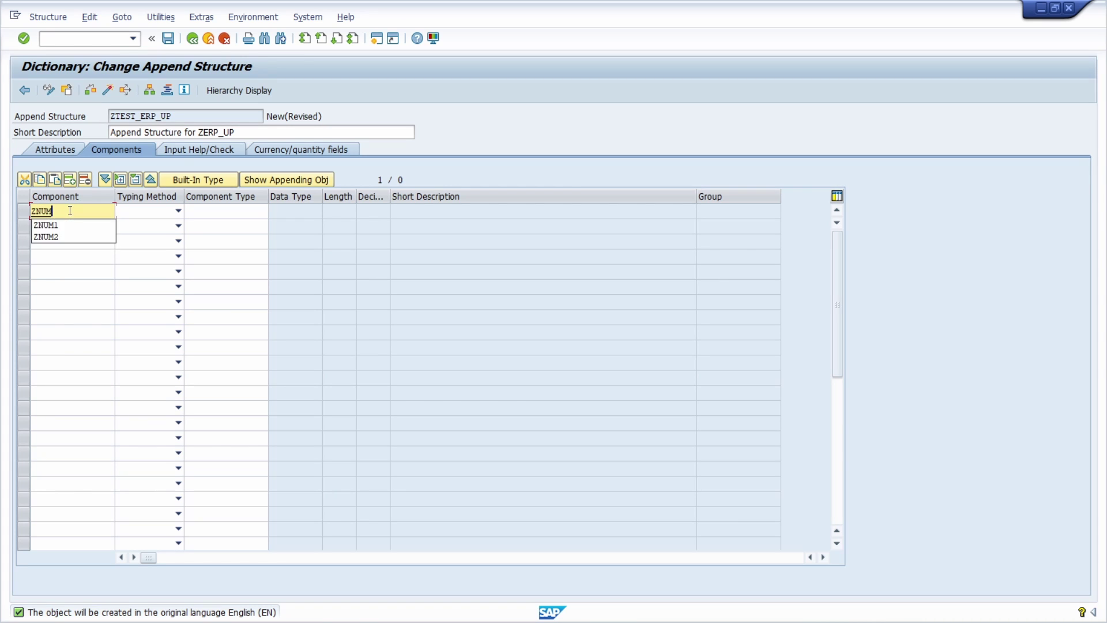
click(70, 225)
drag(57, 211, 46, 212)
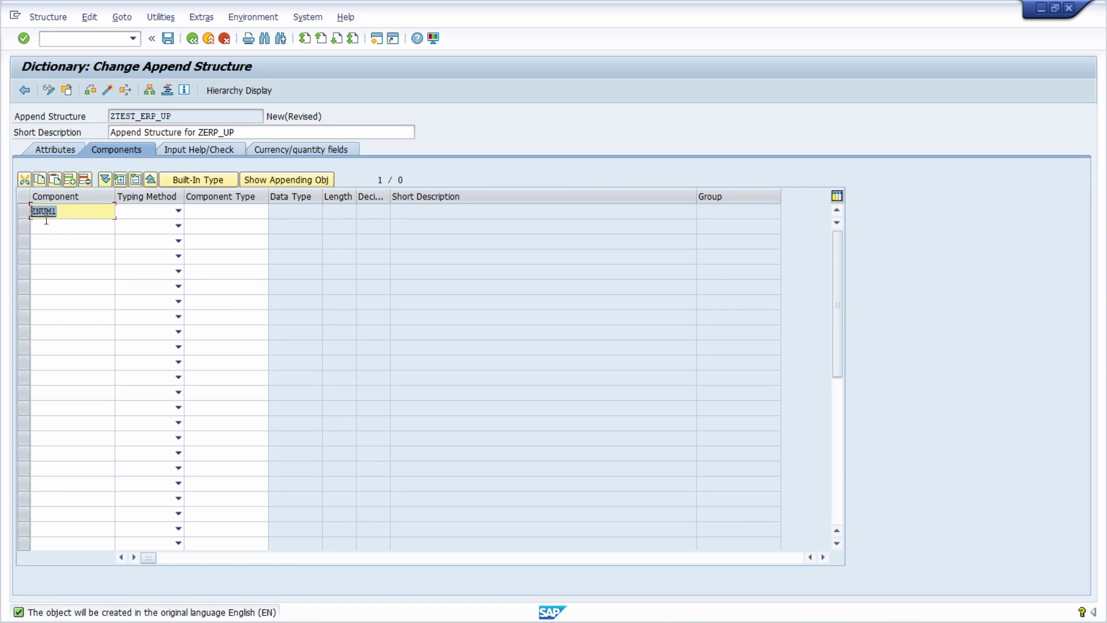
click(45, 225)
text(ZNUM2)
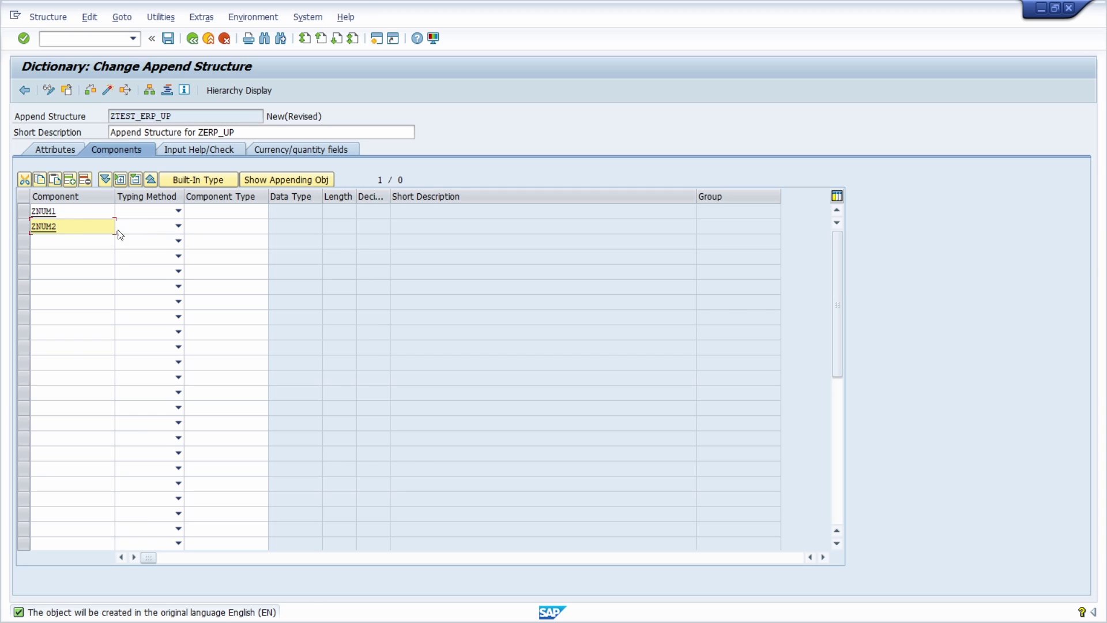
Give ZNUM1 and ZNUM2 the typing method Types and the component type NUM10
click(148, 213)
click(138, 225)
click(178, 226)
click(138, 240)
click(219, 212)
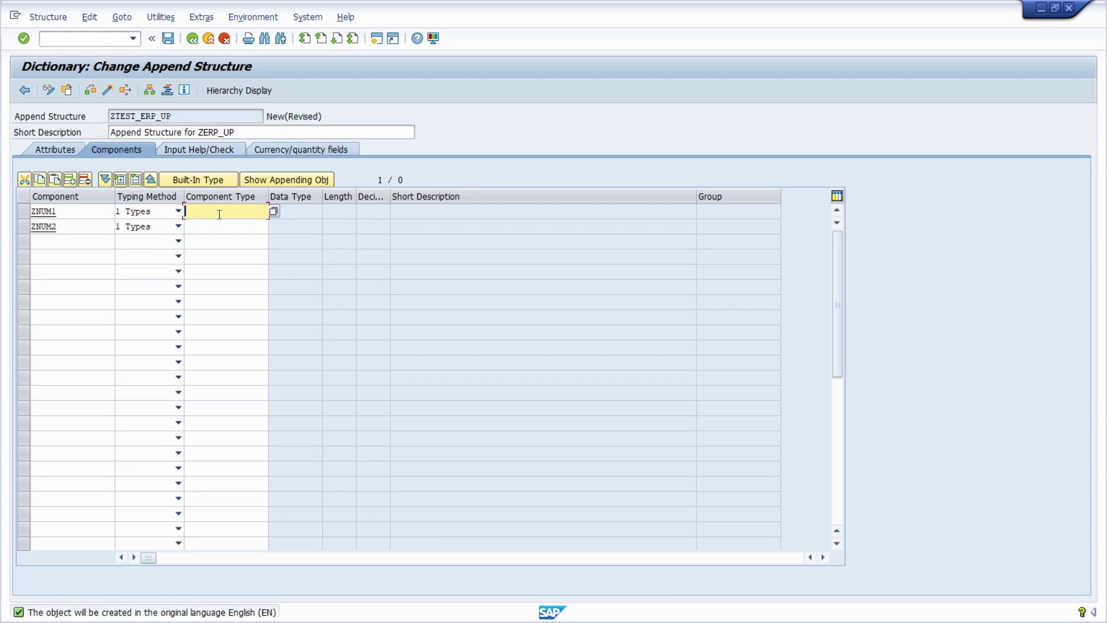
text(num10)
double_click(199, 211)
key(ctrl+c)
click(209, 227)
key(ctrl+v)
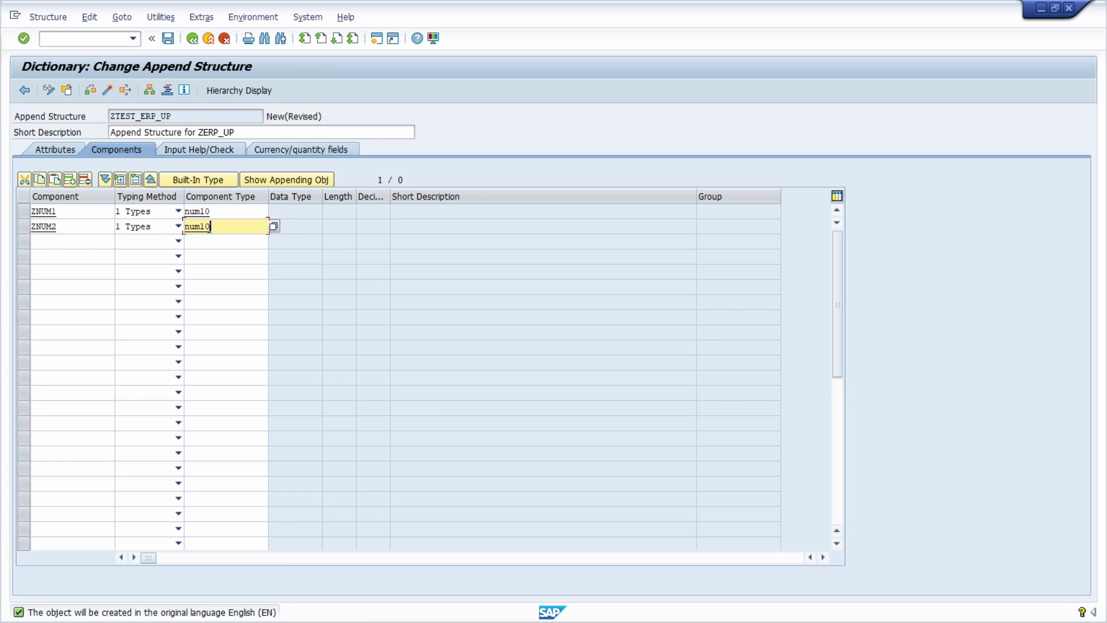
key(Return)
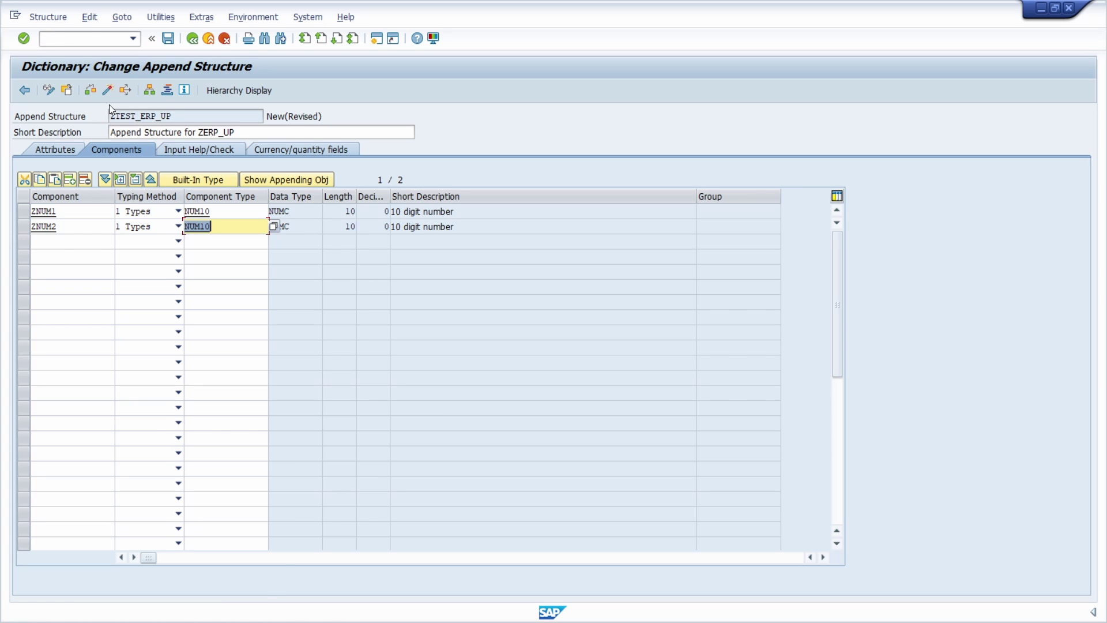
Save the append structure ZTEST_ERP_UP as a local object and activate it without displaying the activation log
click(125, 90)
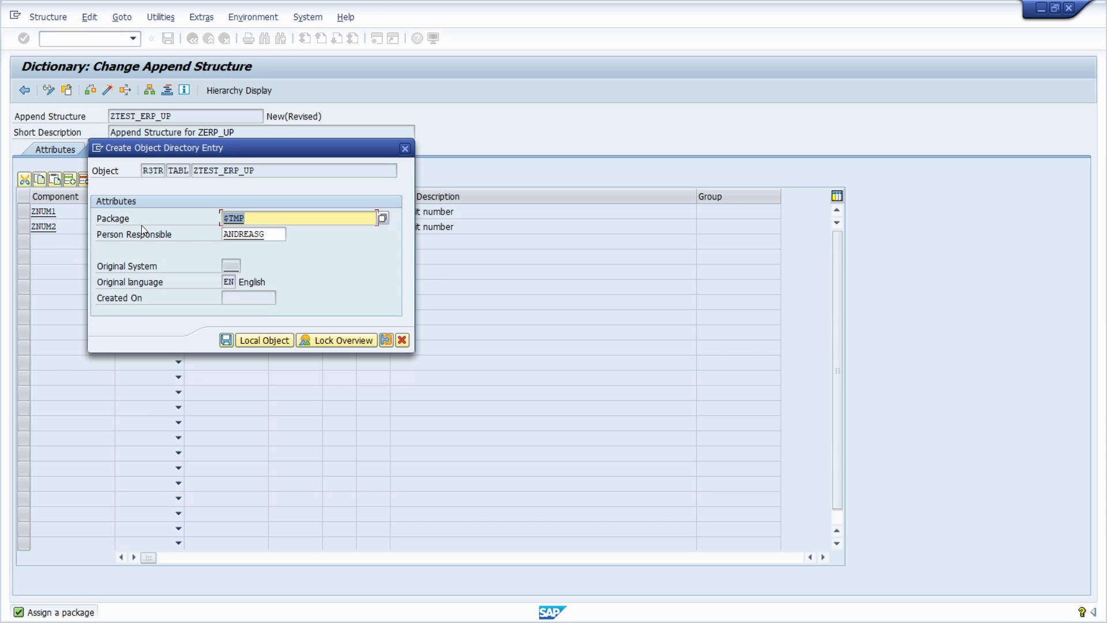
click(267, 341)
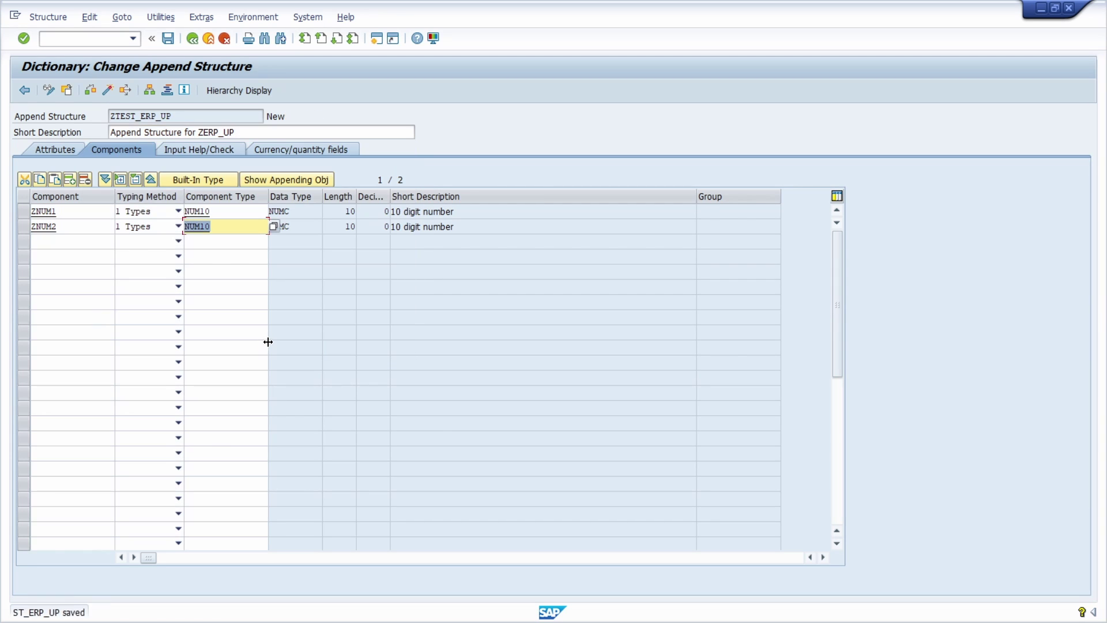
click(108, 89)
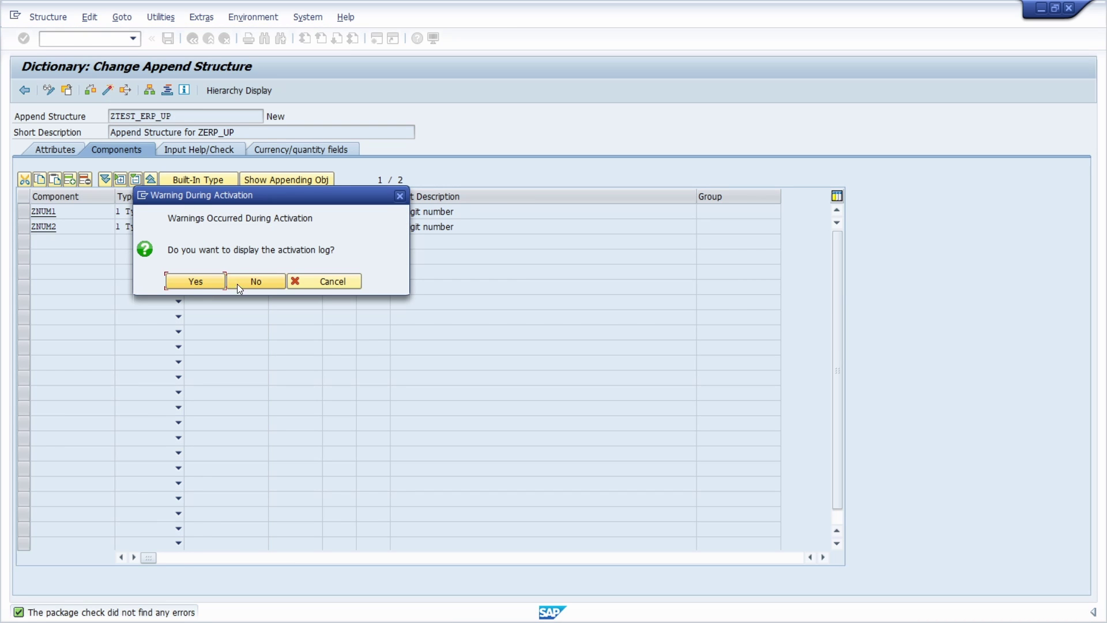
click(243, 283)
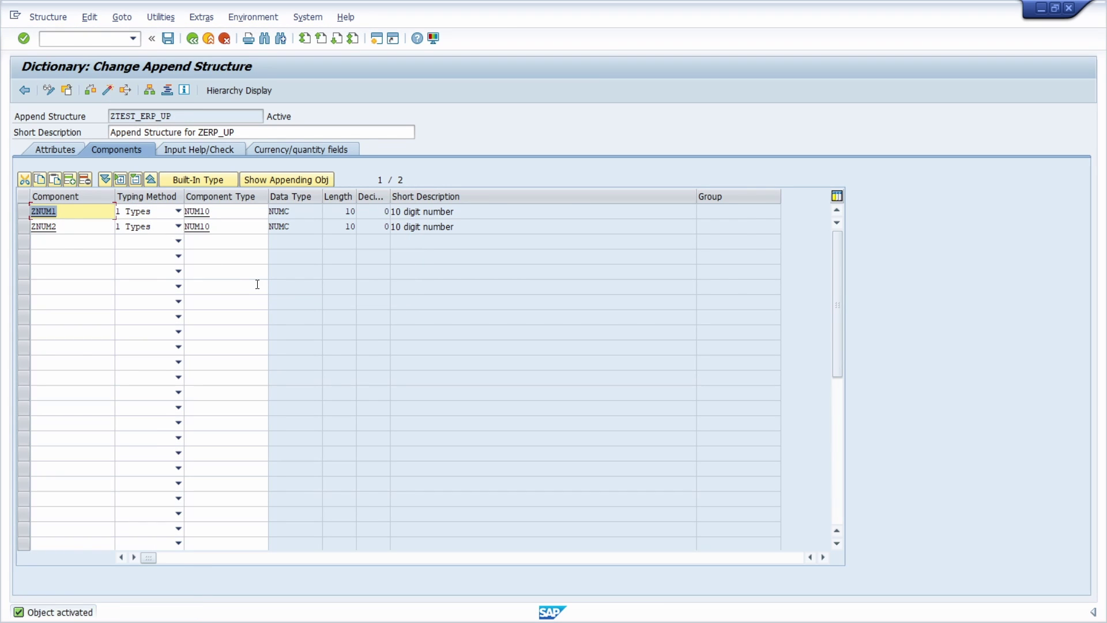
Set the enhancement category of ZTEST_ERP_UP to Can be enhanced (character-like or numeric) and reactivate it without displaying the log
click(214, 17)
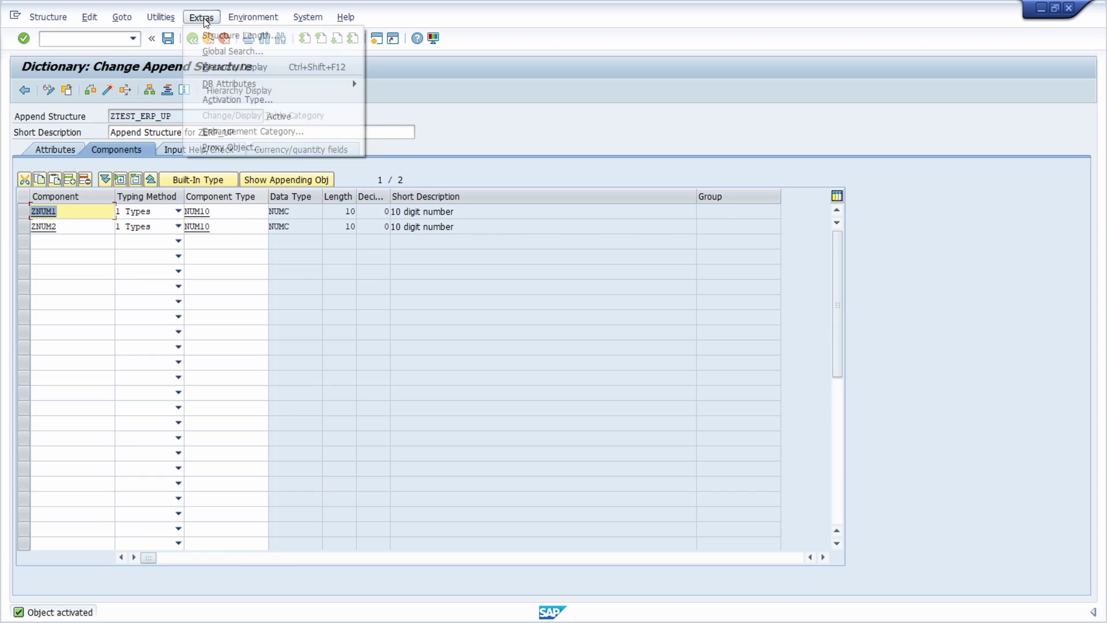
click(246, 131)
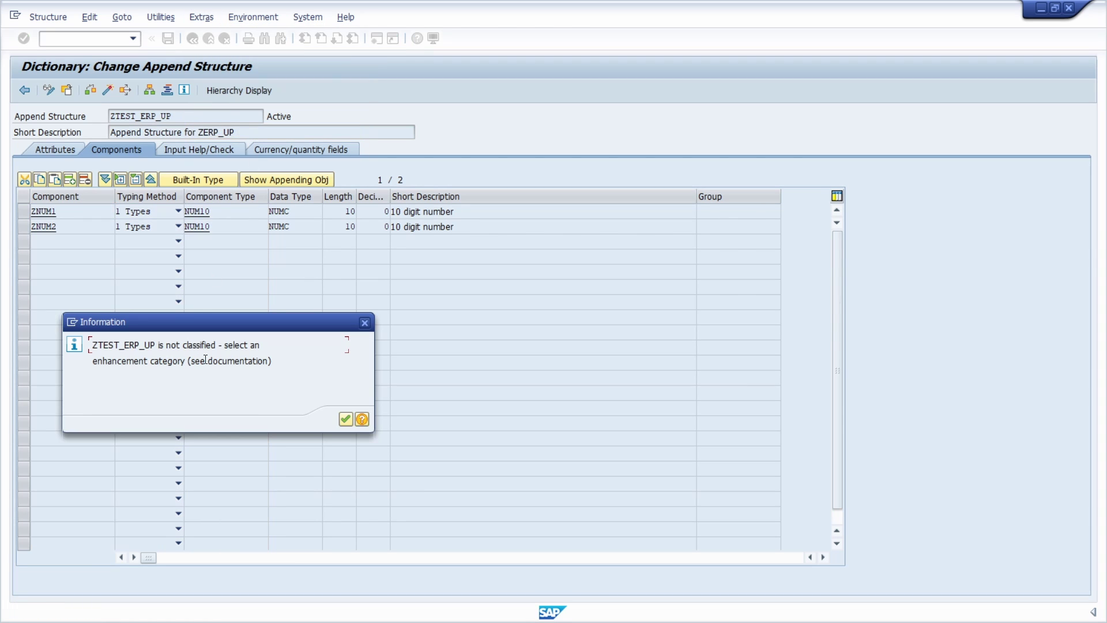
click(348, 420)
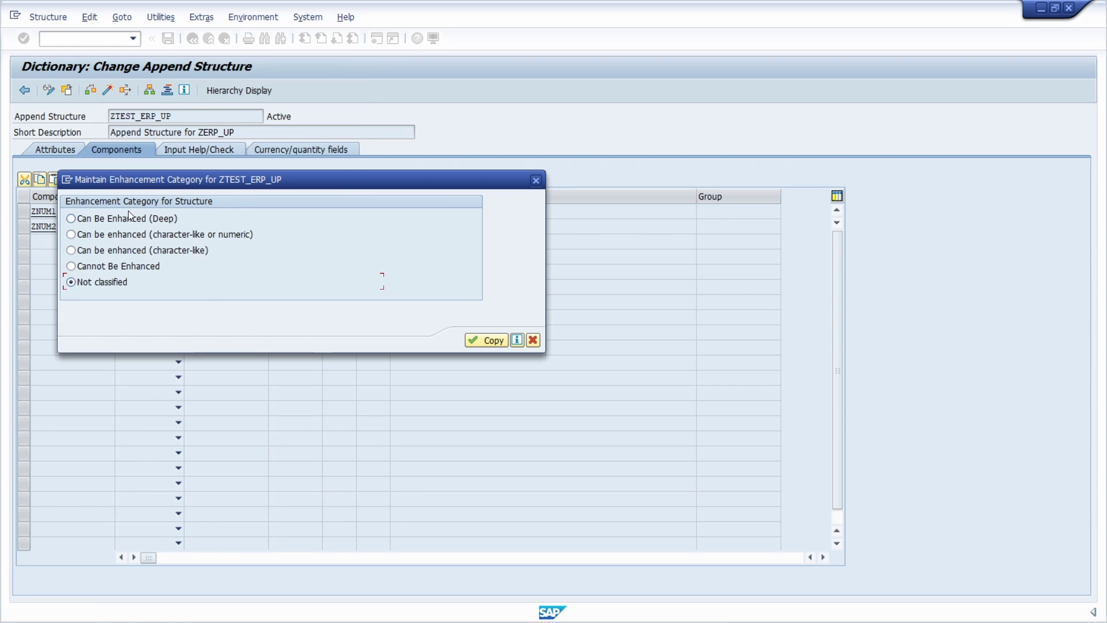
click(124, 233)
click(486, 340)
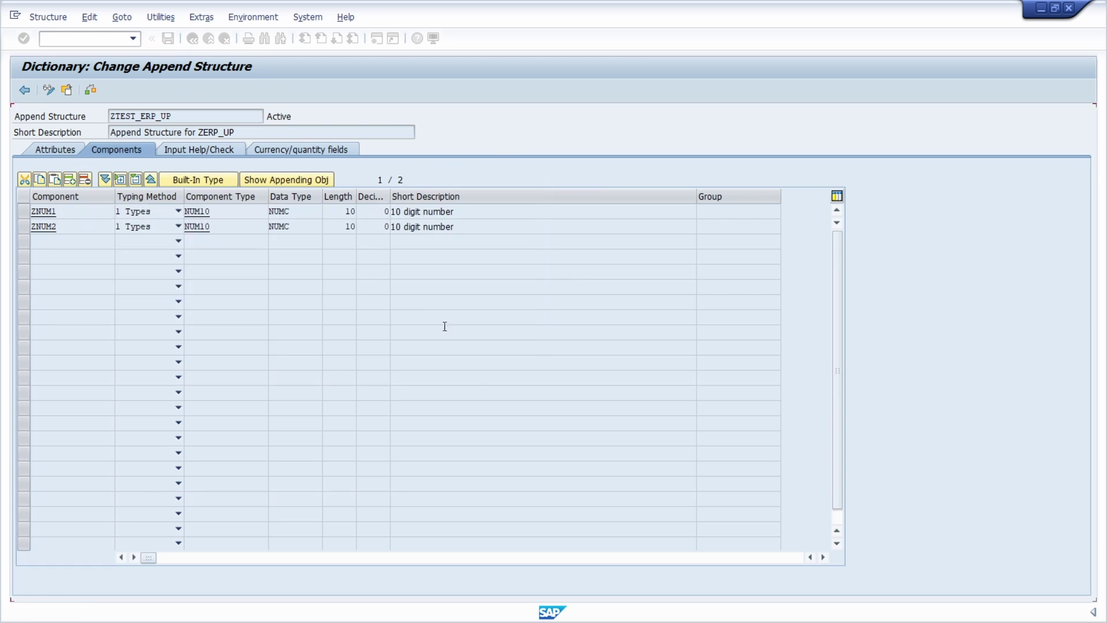
click(109, 91)
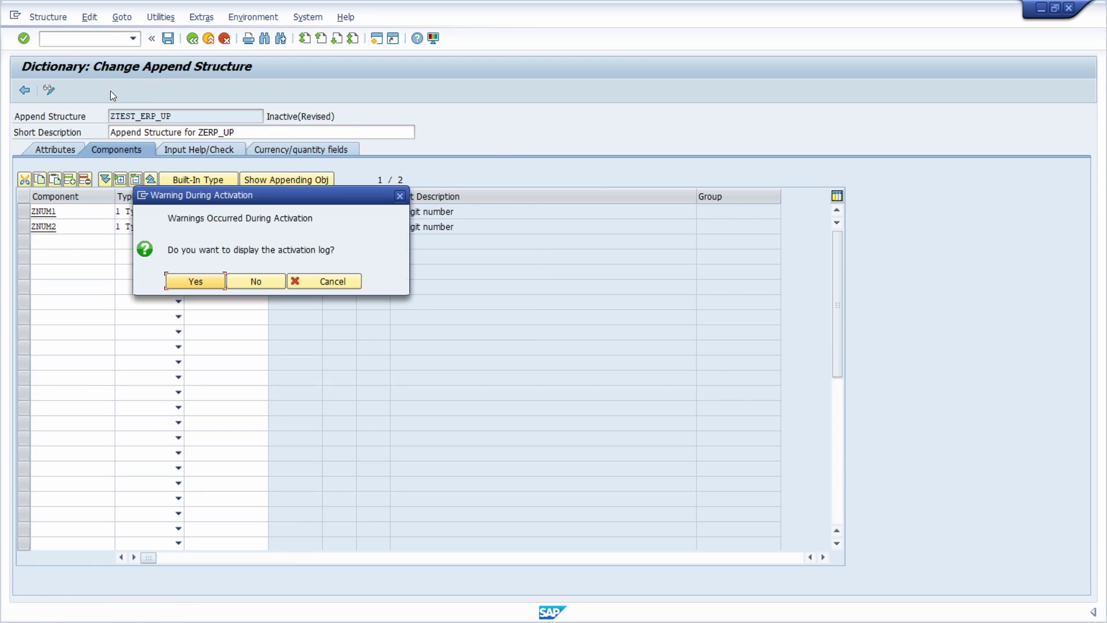
click(256, 282)
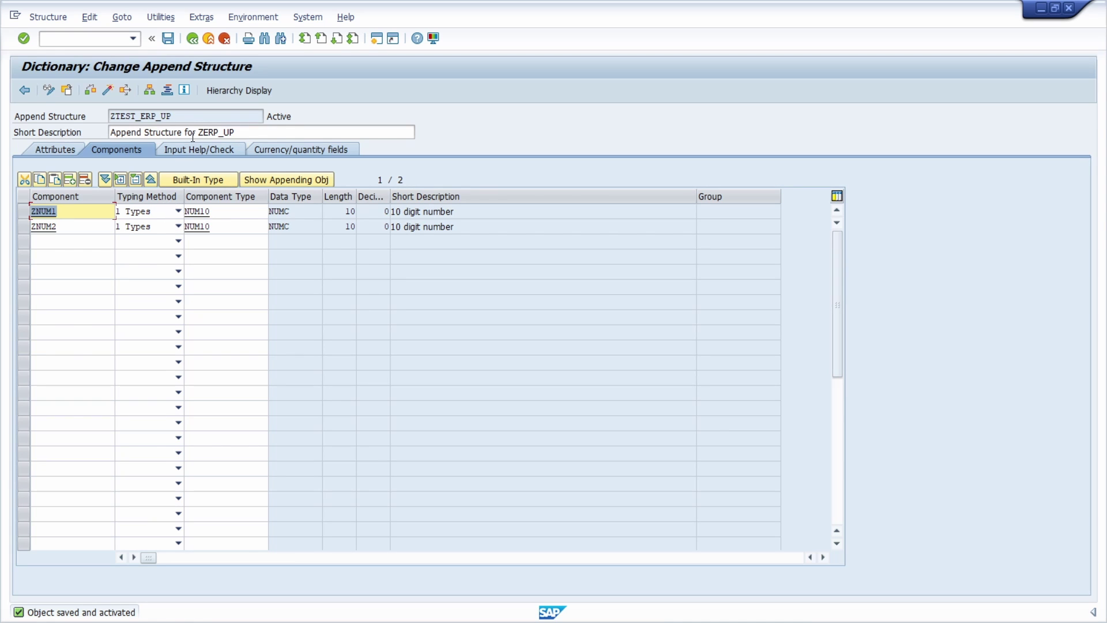
Return to table ZERP_UP, inspect the components of its append structure ZTEST_ERP_UP, and widen the table's Data element column
click(195, 39)
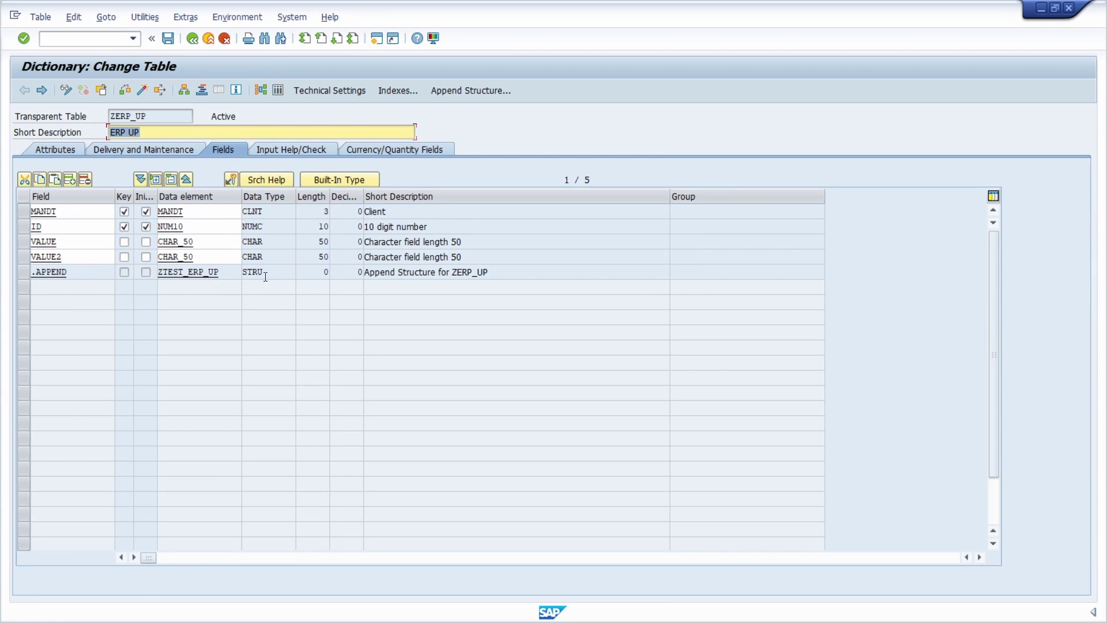
double_click(198, 274)
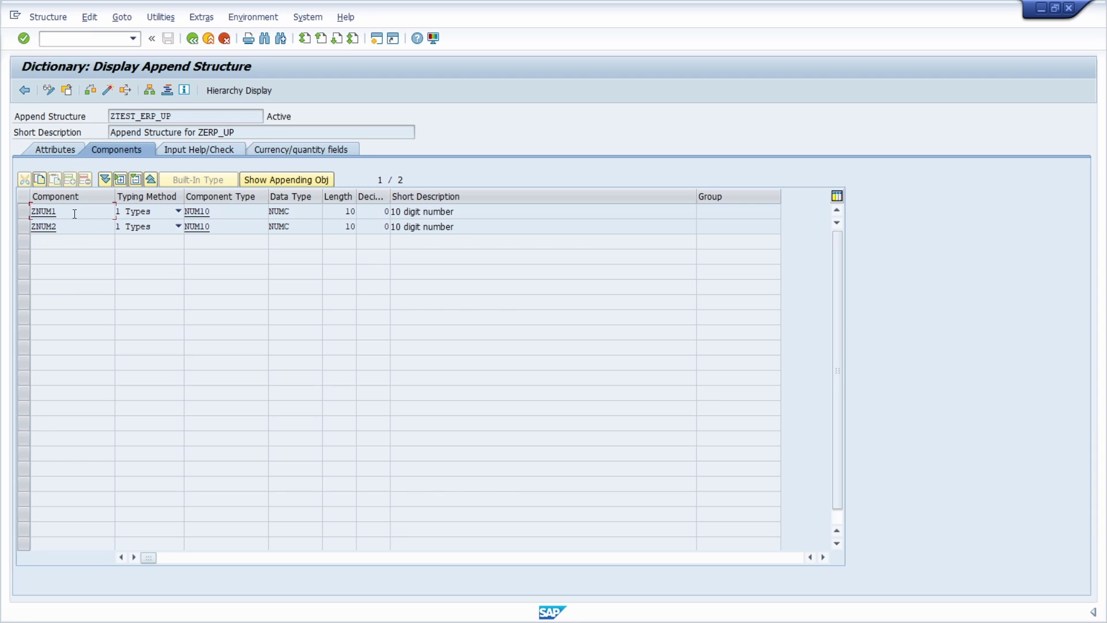
click(192, 39)
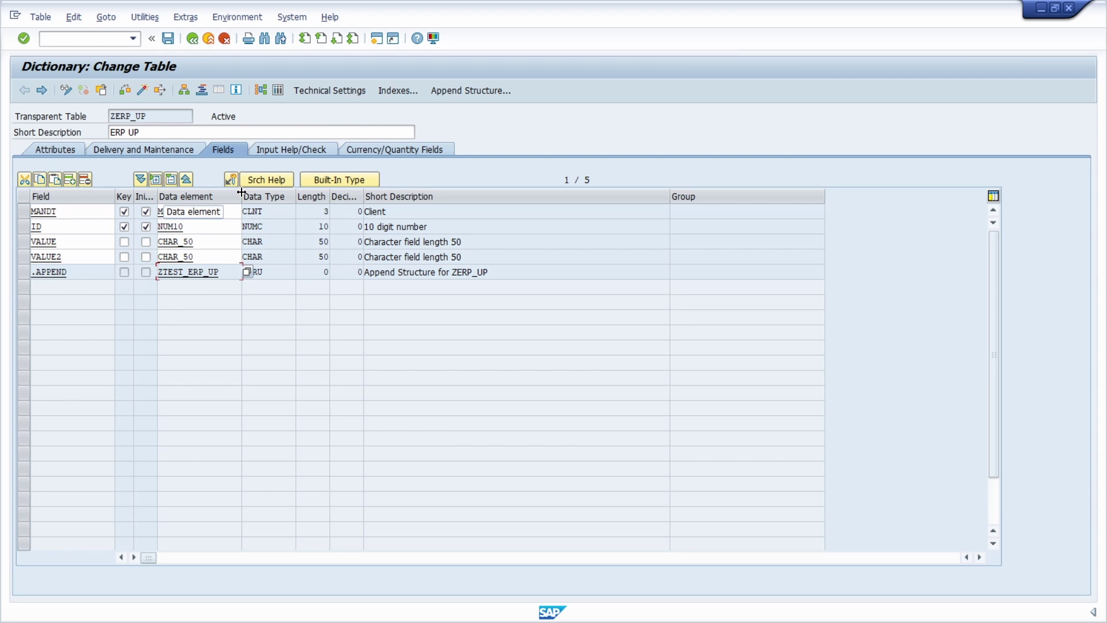
drag(242, 192, 302, 193)
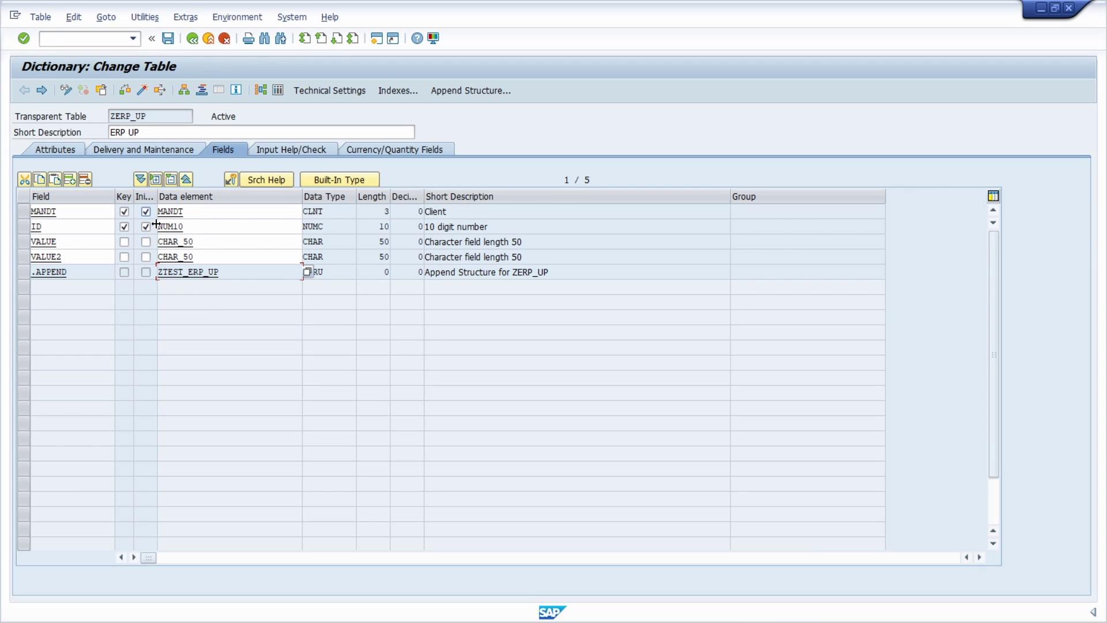
Start inserting an include into table ZERP_UP so that its structure name can be entered
click(76, 17)
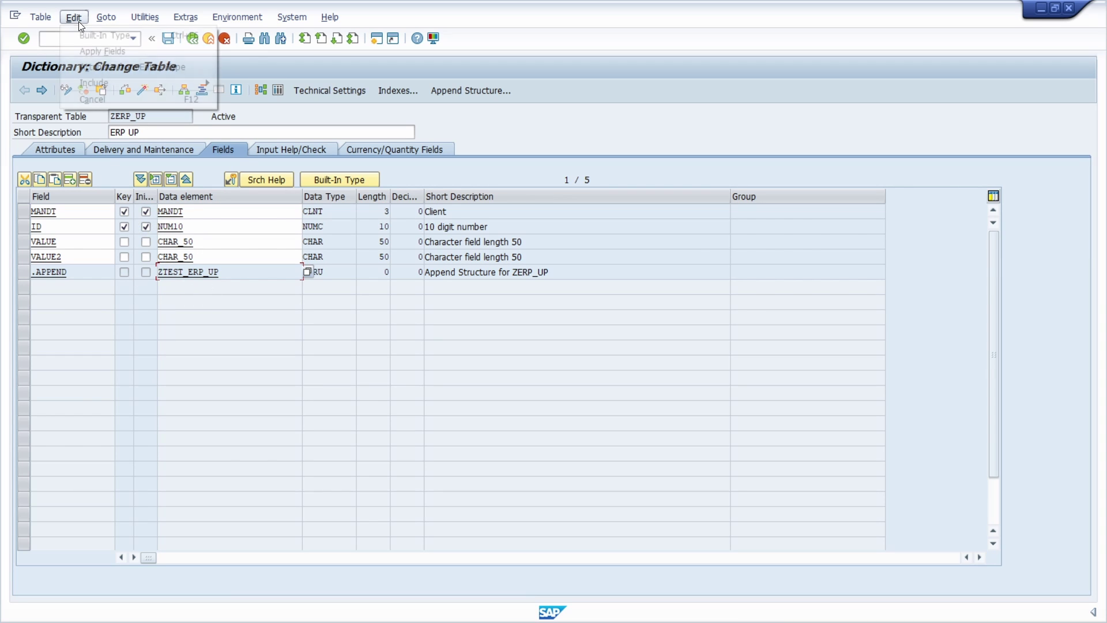
mouse_move(154, 84)
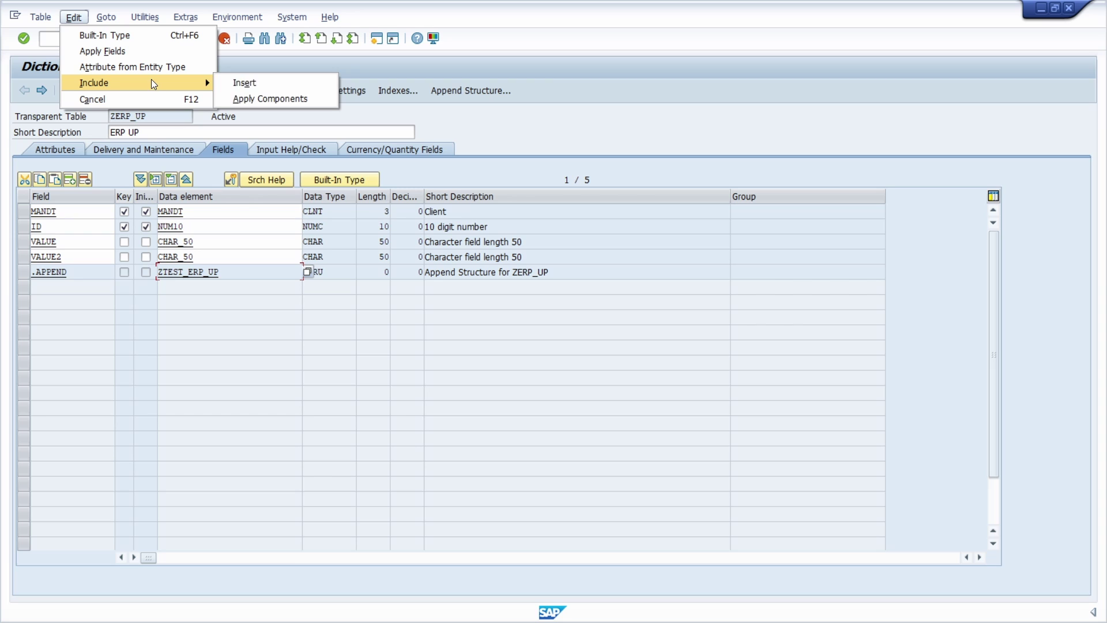
click(275, 82)
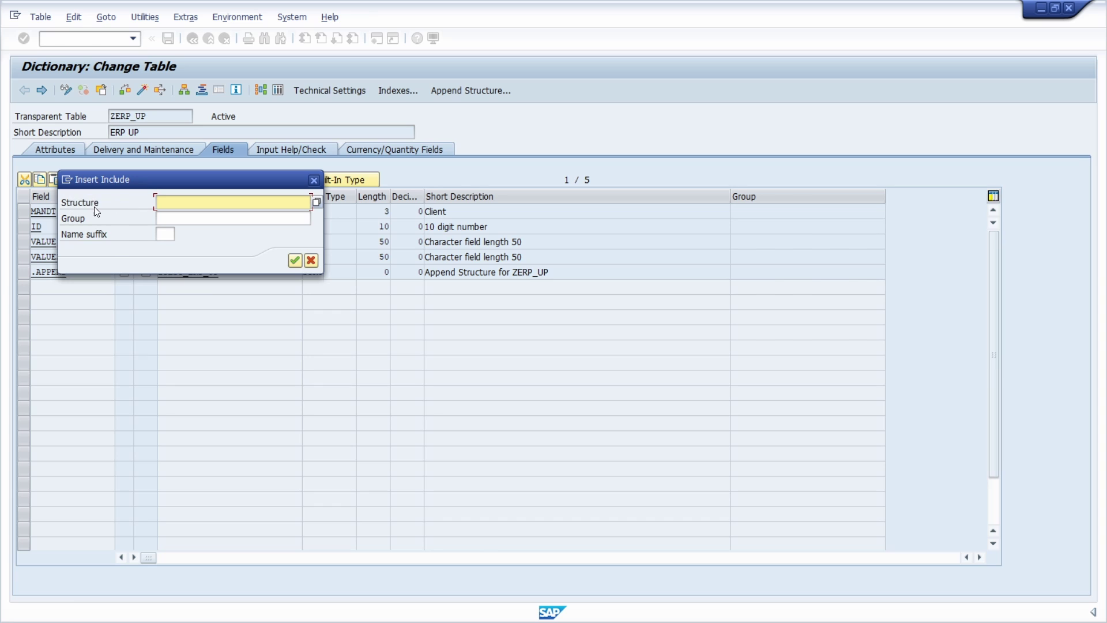
Open a new GUI window and start transaction SE11 in it
click(67, 183)
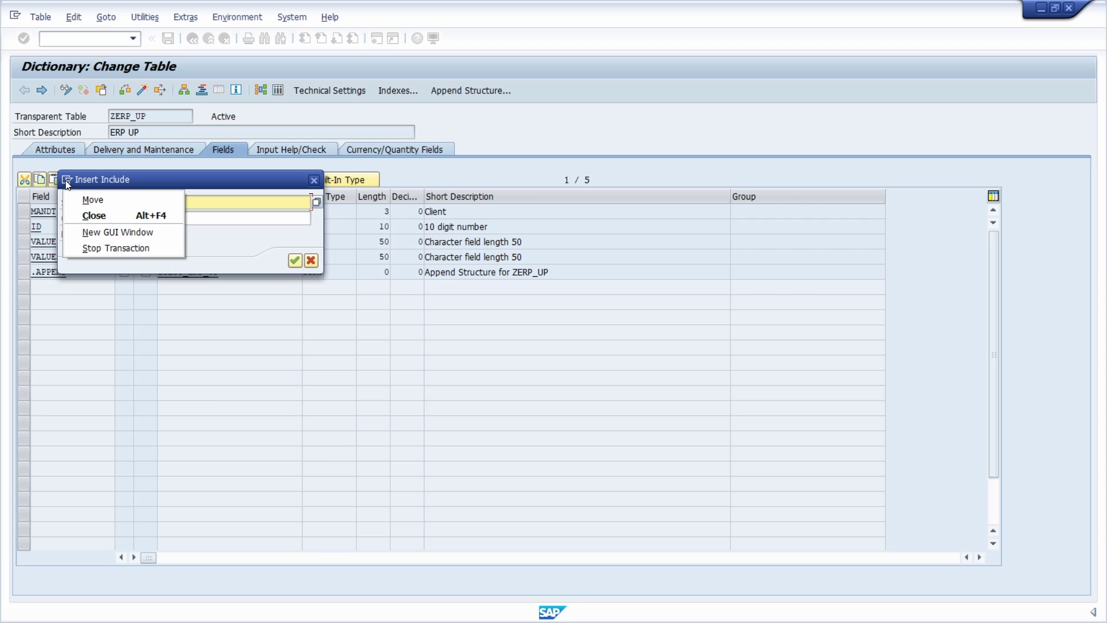
click(111, 231)
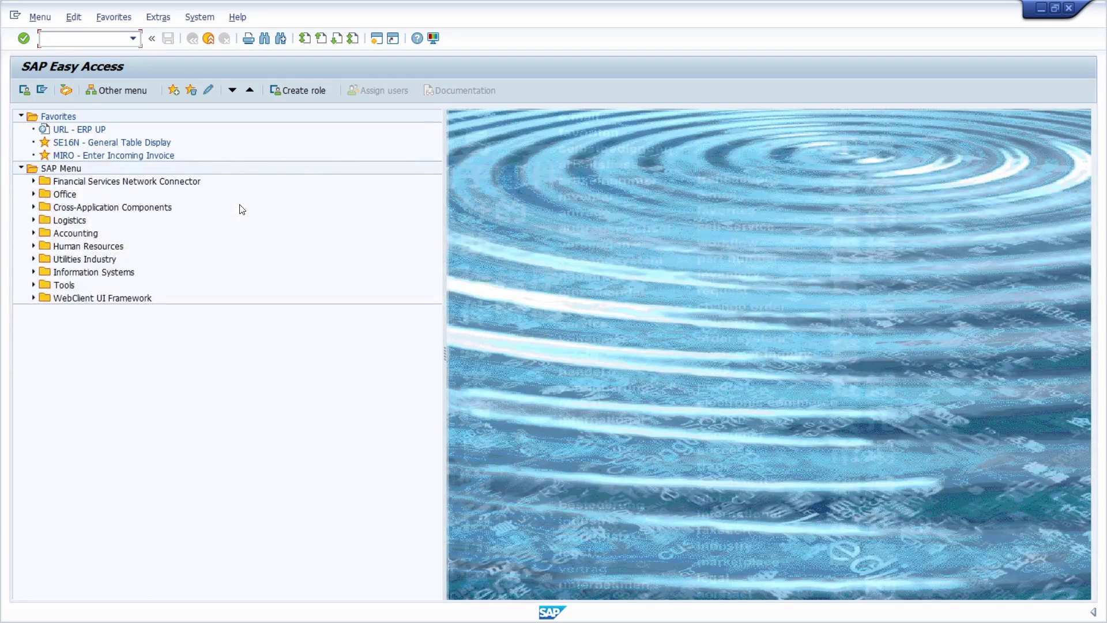
text(se11)
key(Return)
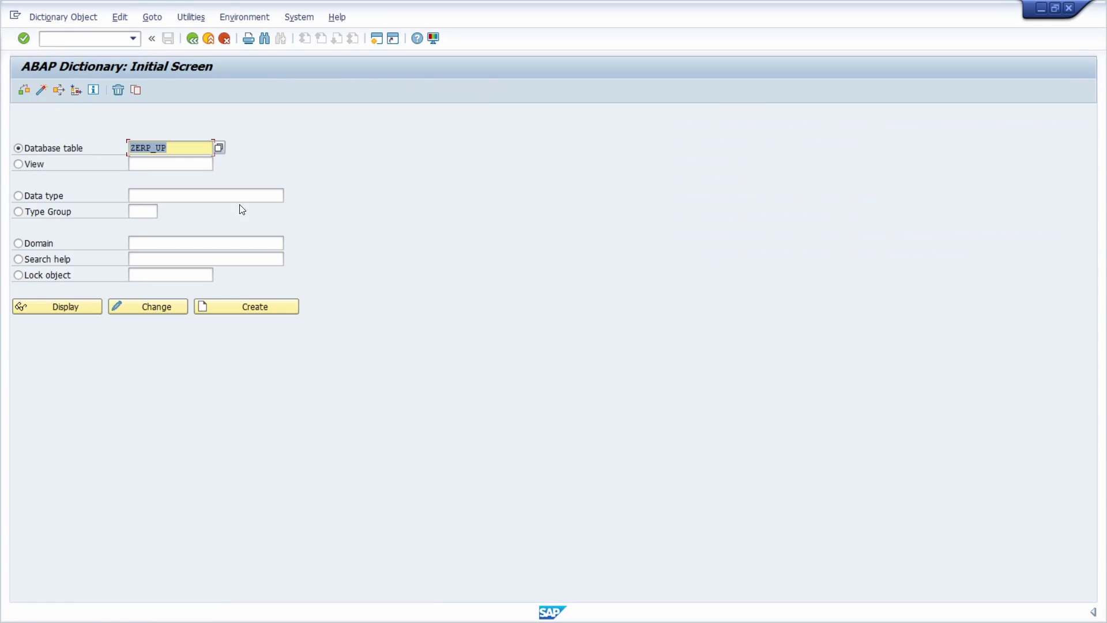
Create the data type ZTEST_ERP_UP2 as a structure
click(43, 200)
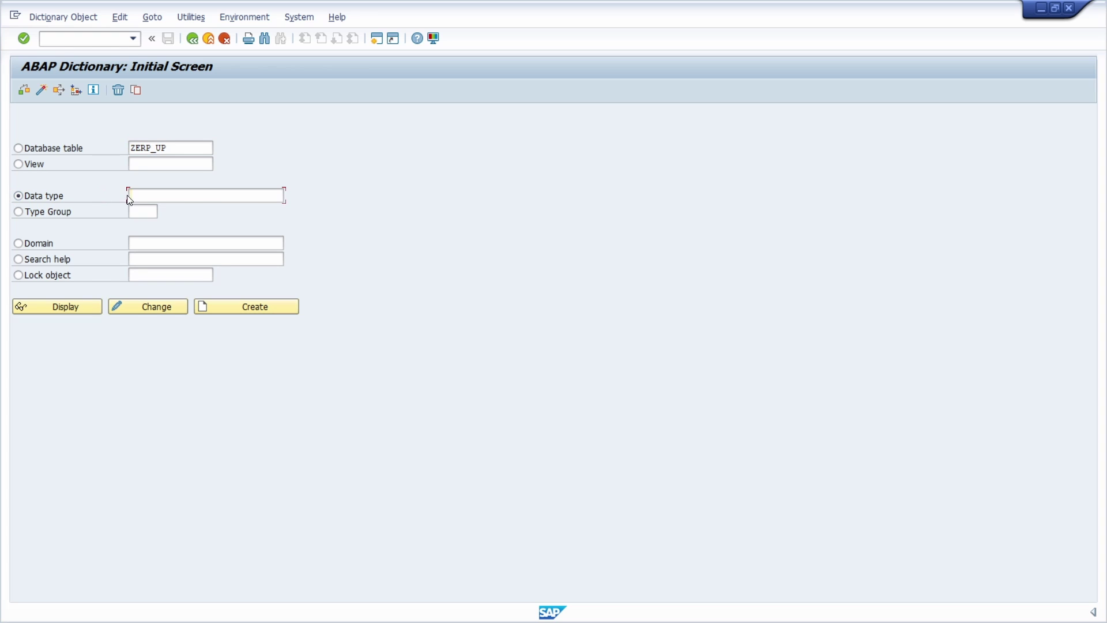
click(170, 196)
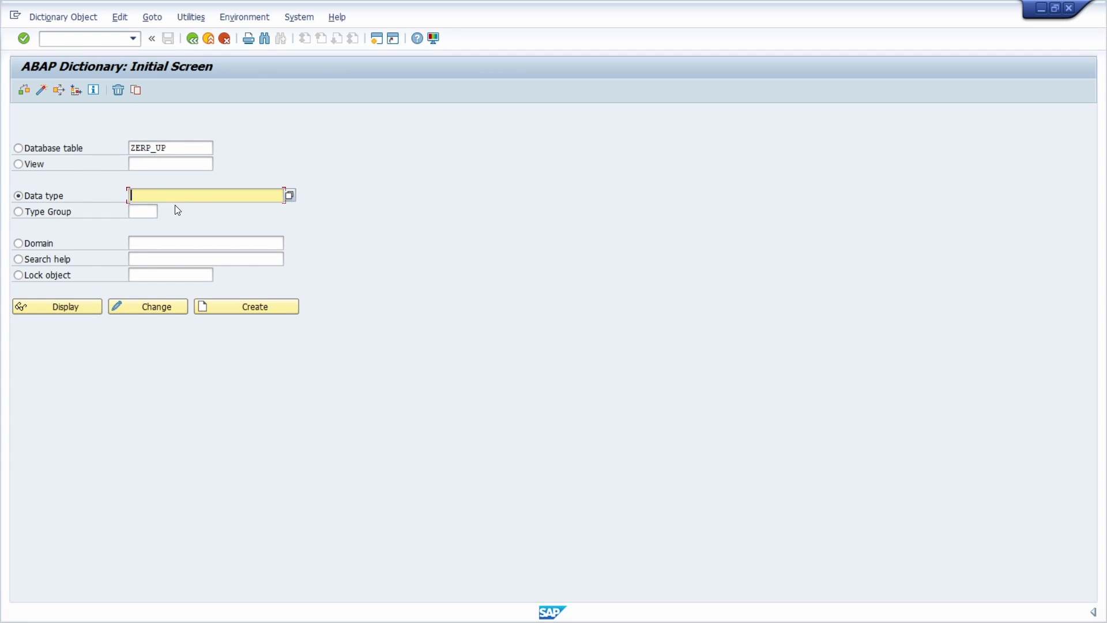
text(ZTEST_ERP_UP2)
click(199, 307)
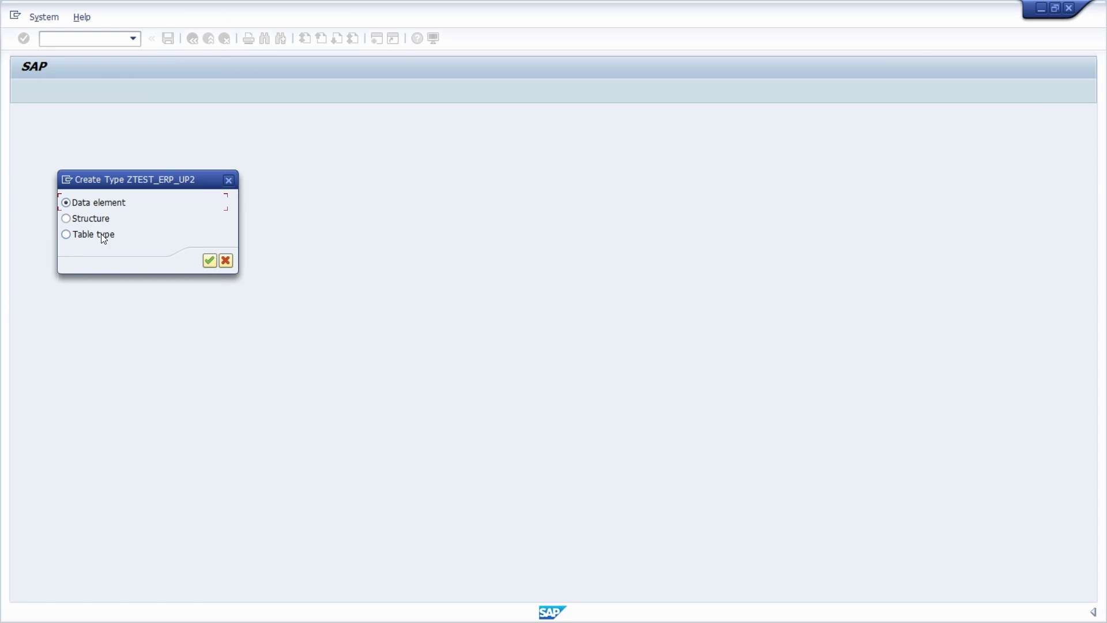
click(210, 260)
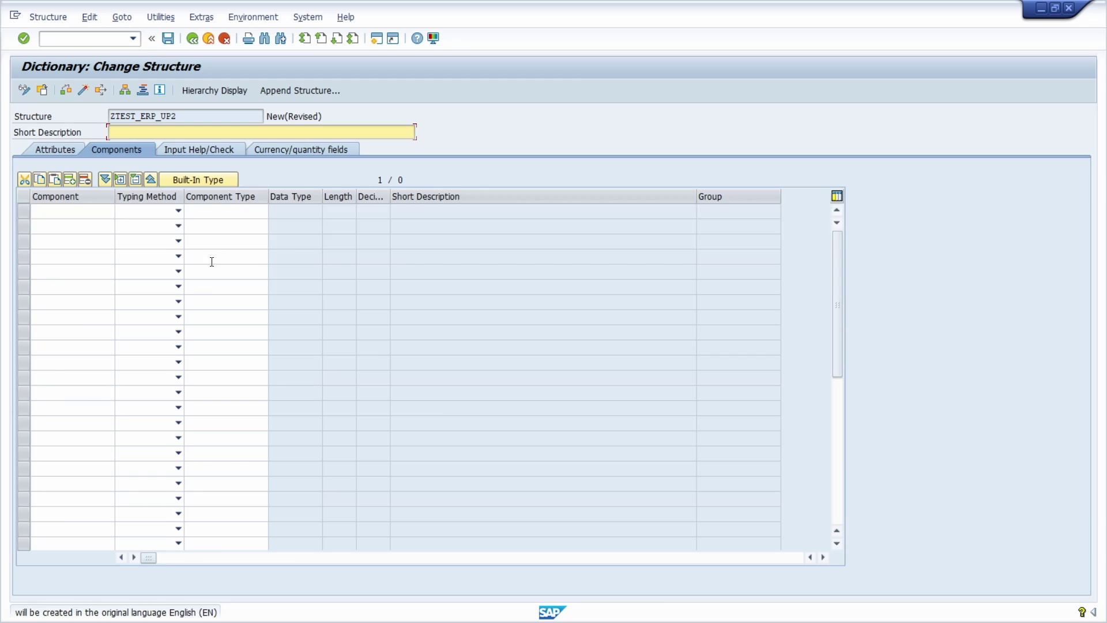
Enter the components ZNUM3 and ZNUM4 in the first two rows of the structure
click(84, 213)
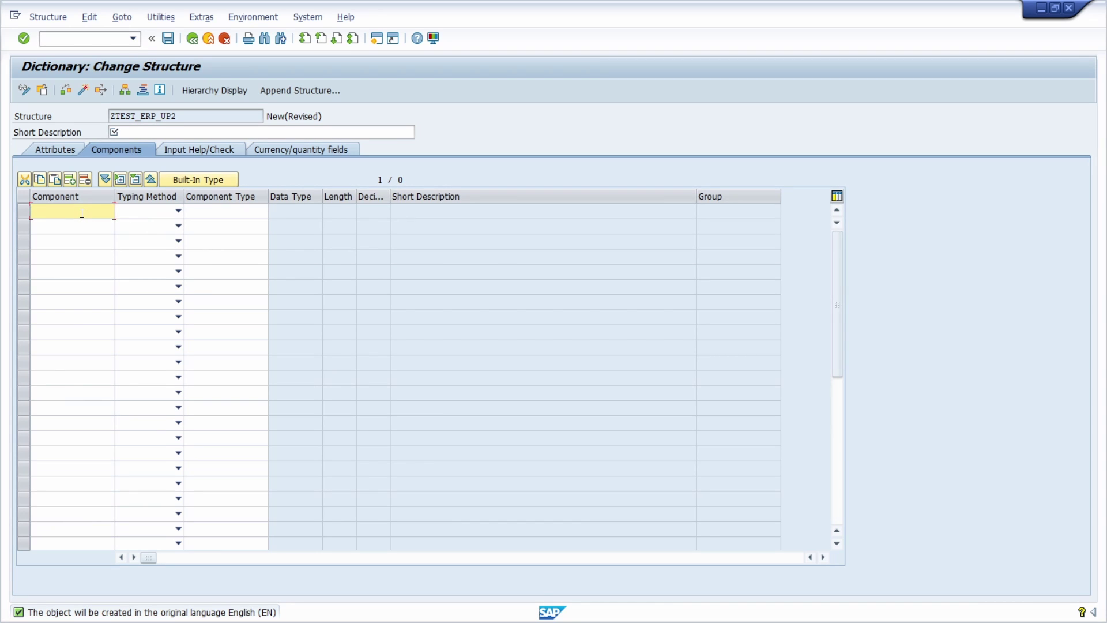
text(ZNU)
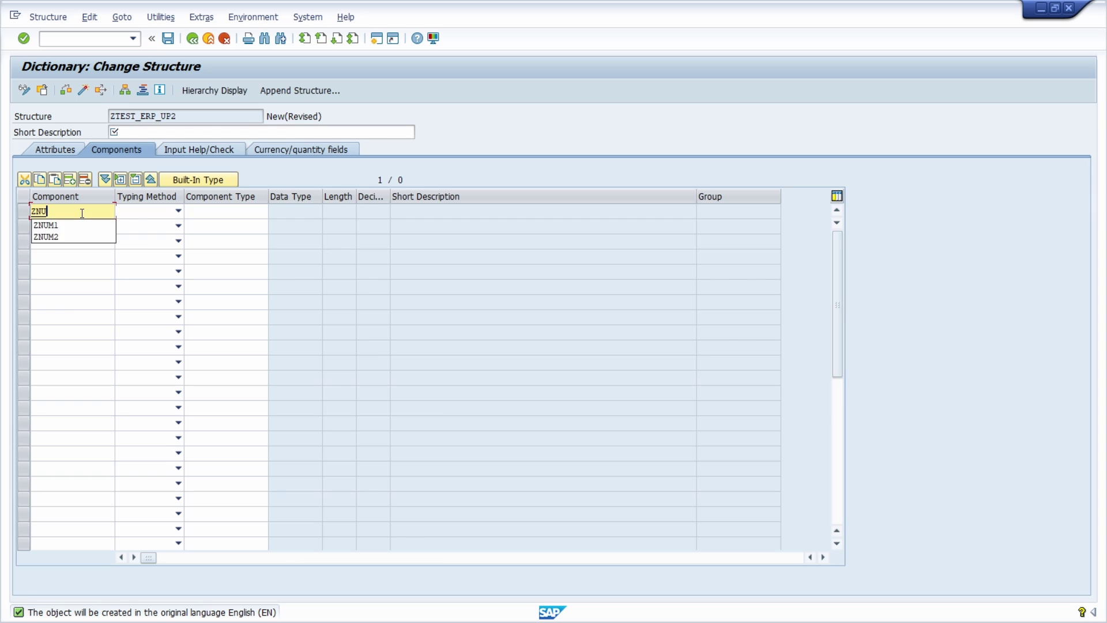
text(M3)
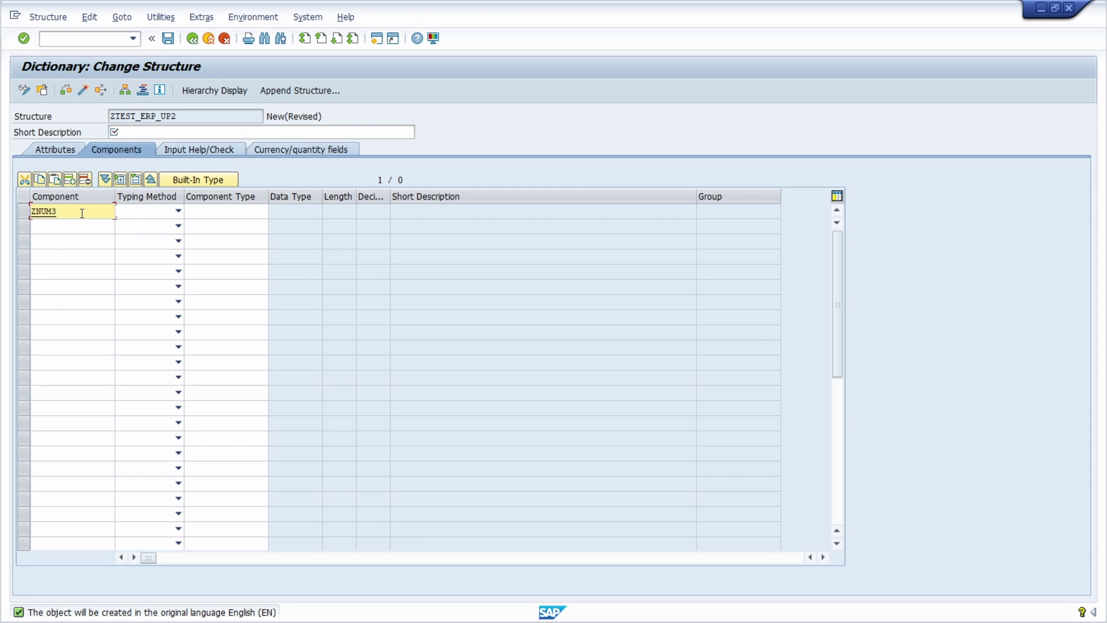
key(shift+Home)
key(ctrl+c)
click(63, 228)
key(ctrl+v)
key(BackSpace)
text(4)
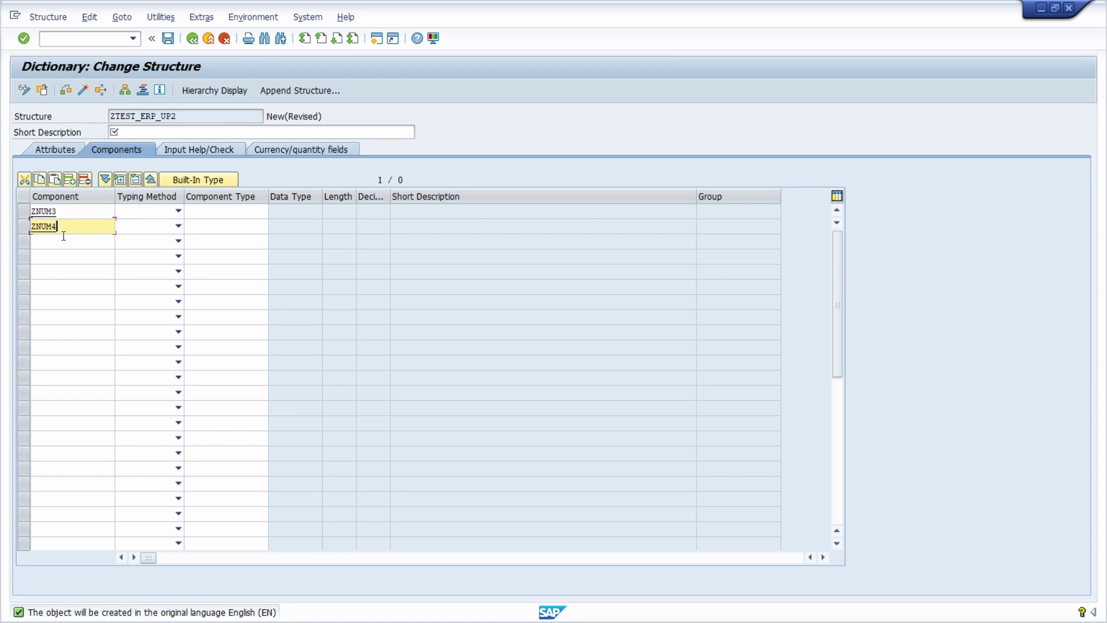
Give ZNUM3 and ZNUM4 the typing method Types and the component type NUM10
click(146, 213)
click(144, 225)
click(148, 228)
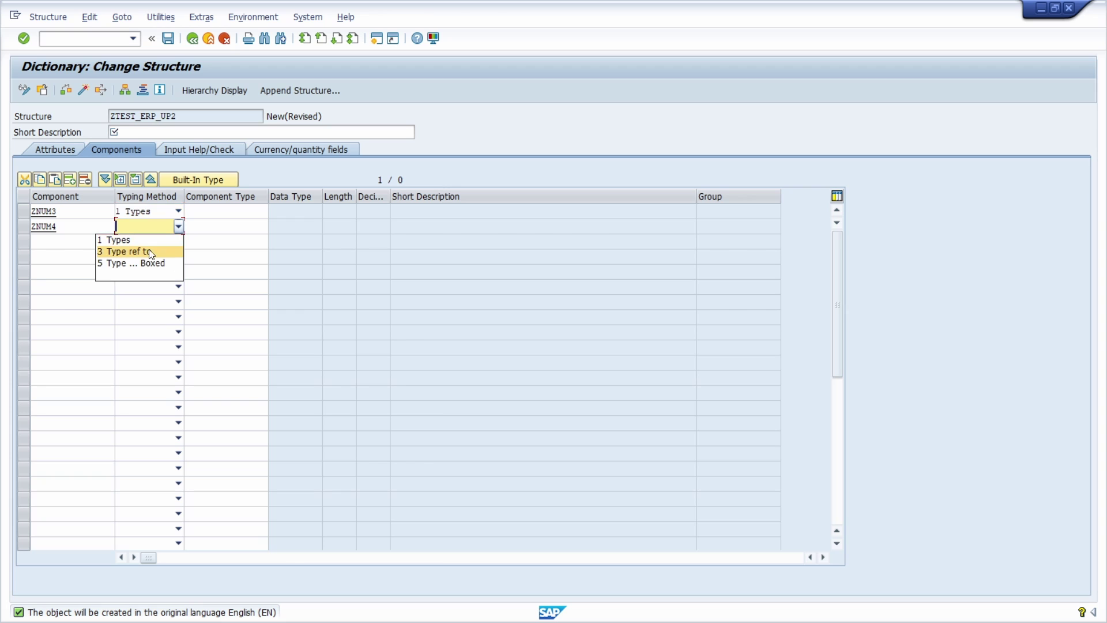
click(134, 240)
click(219, 213)
text(num10)
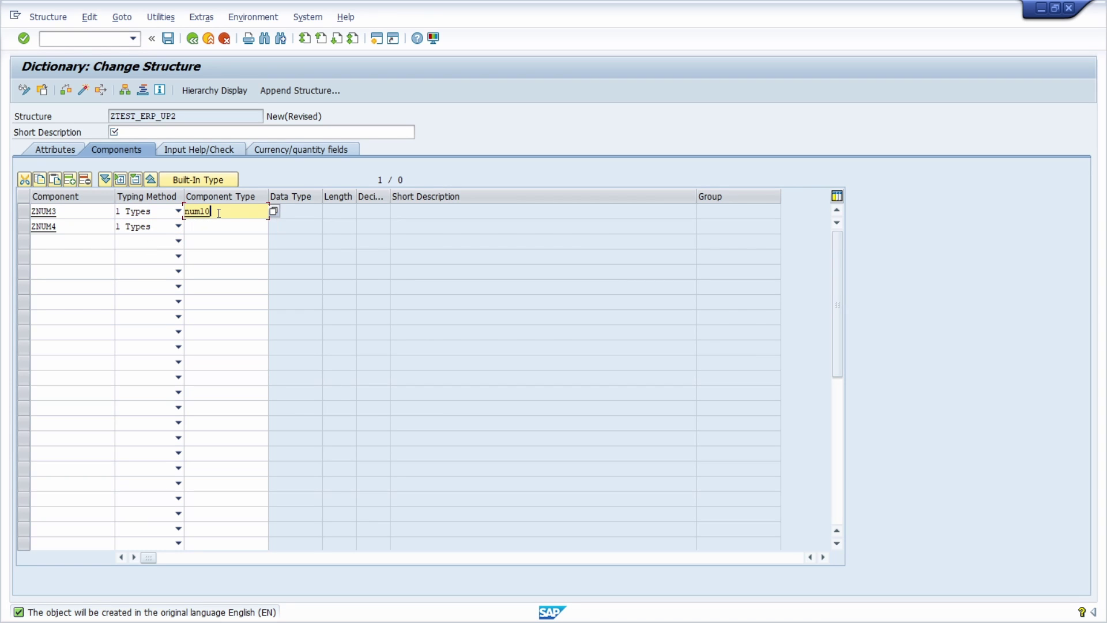
key(shift+Home)
key(ctrl+c)
click(208, 228)
key(ctrl+v)
Set the structure's short description to "Custom Include ZTEST_ERP_UP2"
key(Return)
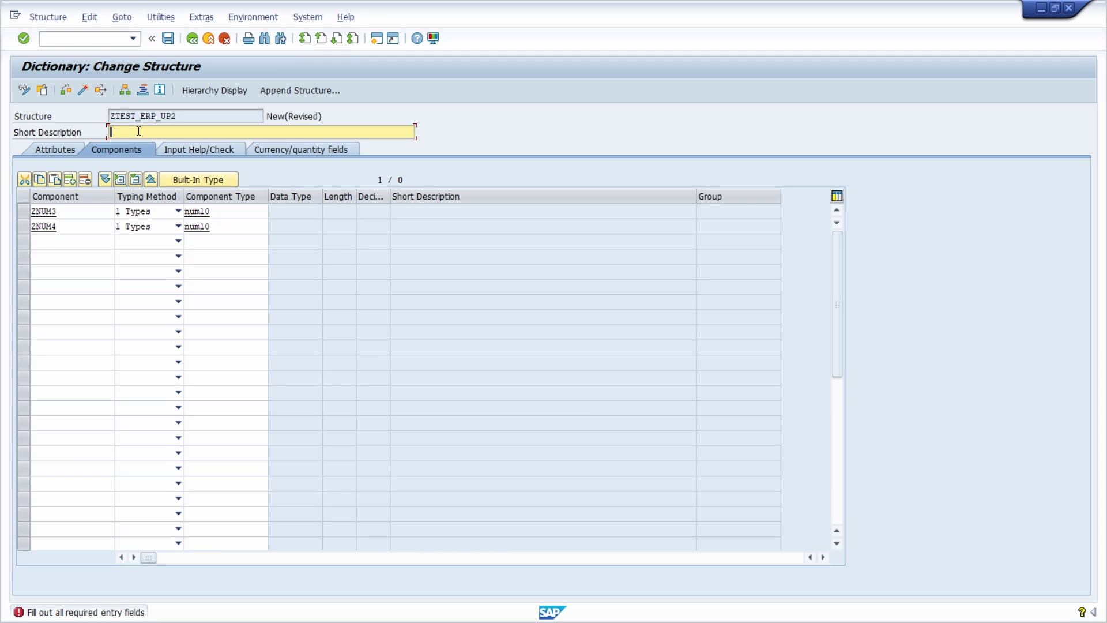
text(Custom Include ZTEST_ERP_UP2)
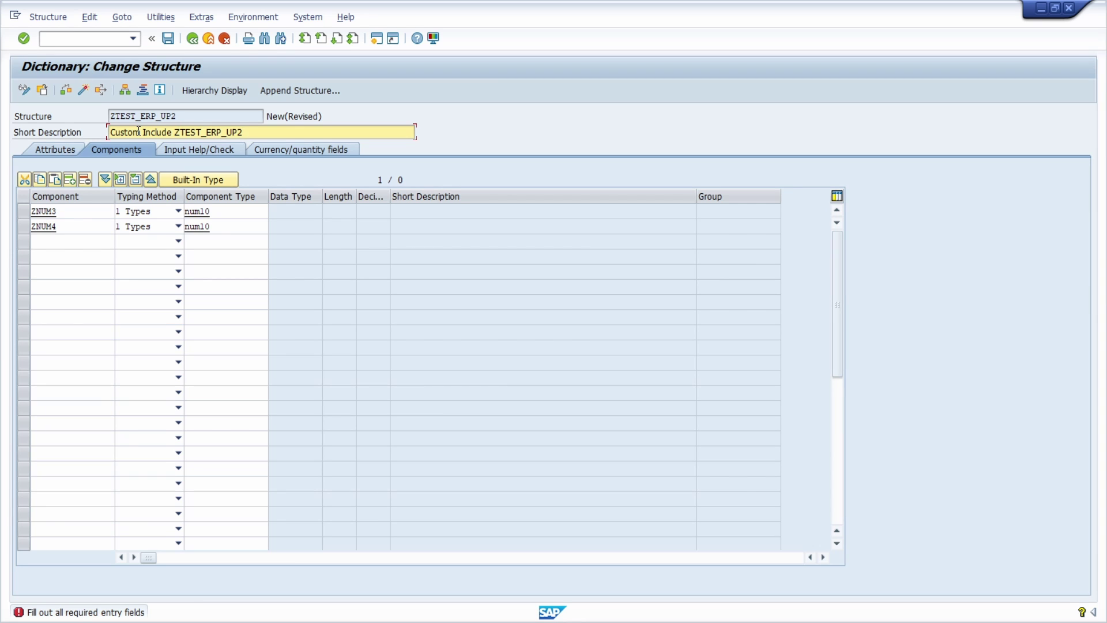
key(Return)
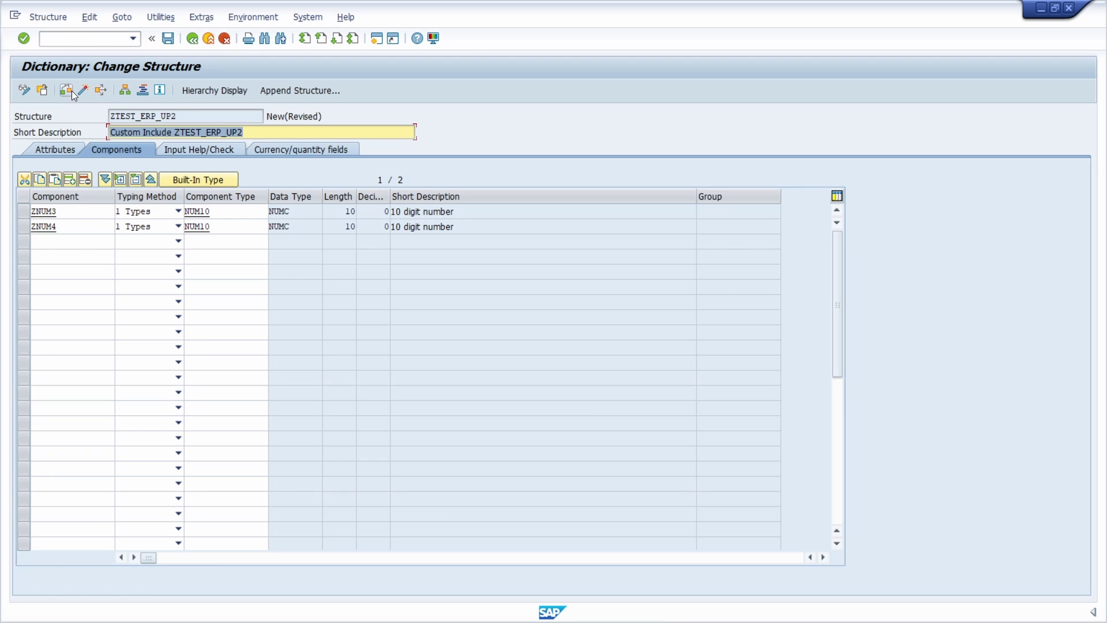
Save the structure ZTEST_ERP_UP2 as a local object and activate it without displaying the activation log
click(169, 38)
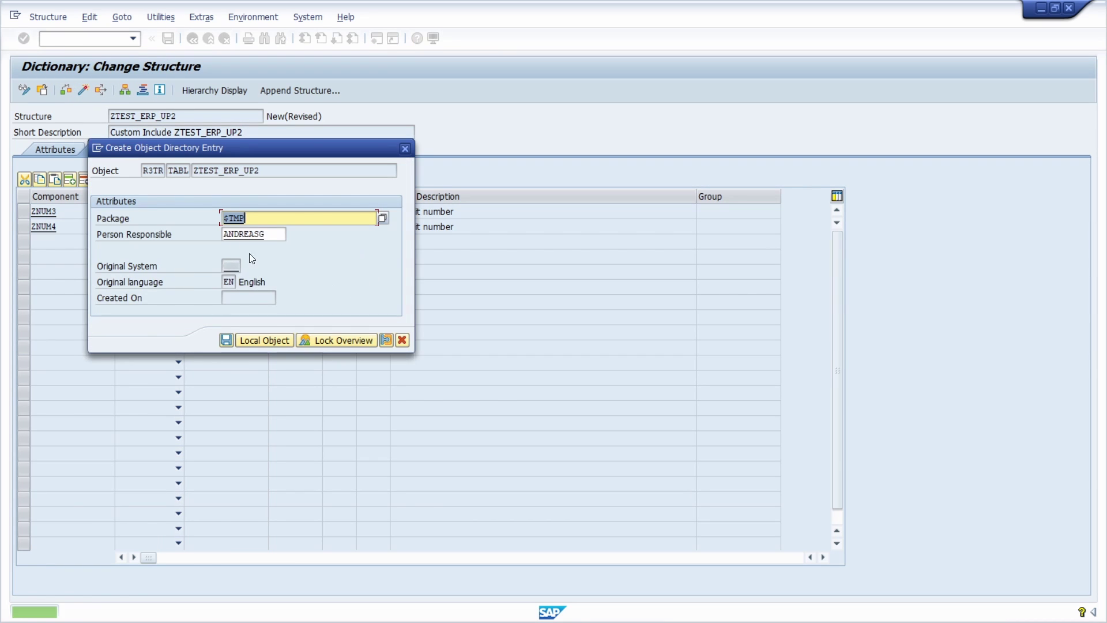
click(259, 344)
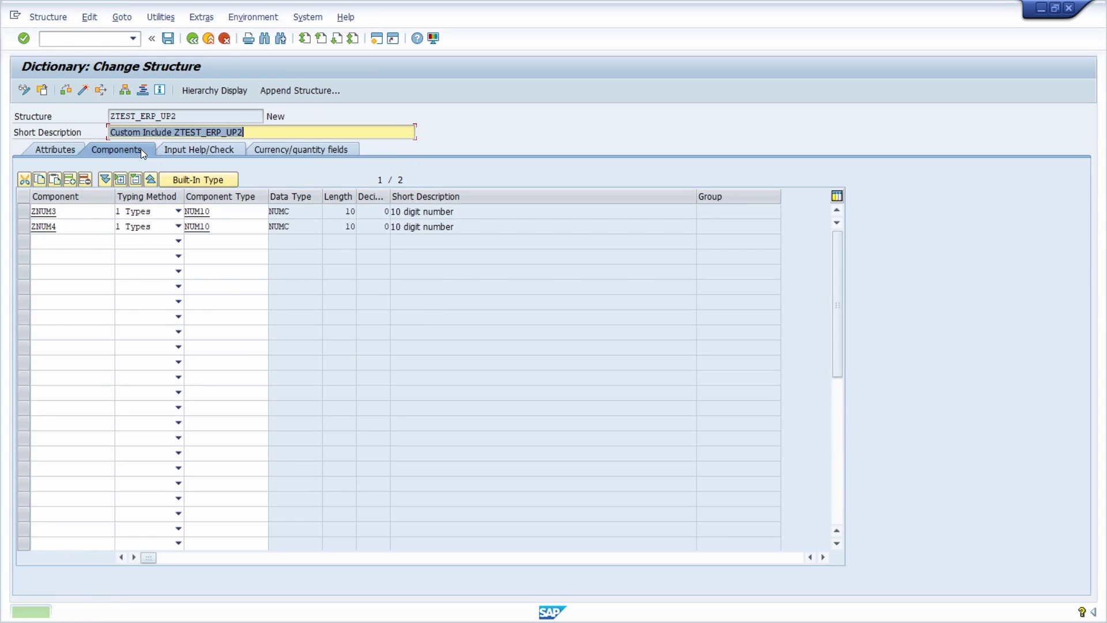
click(83, 90)
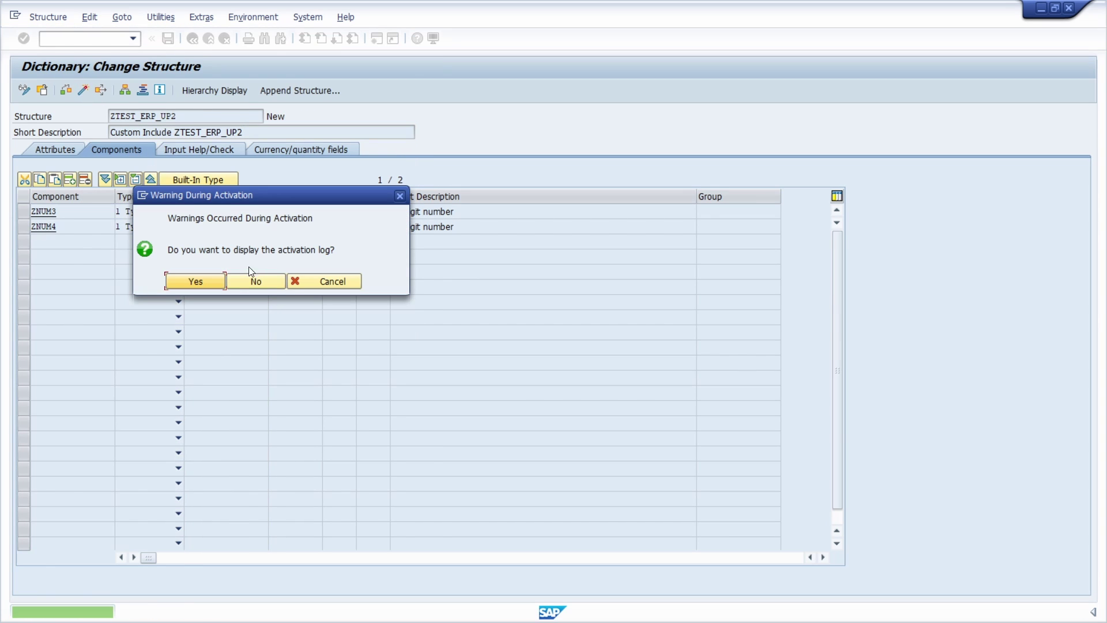
click(265, 283)
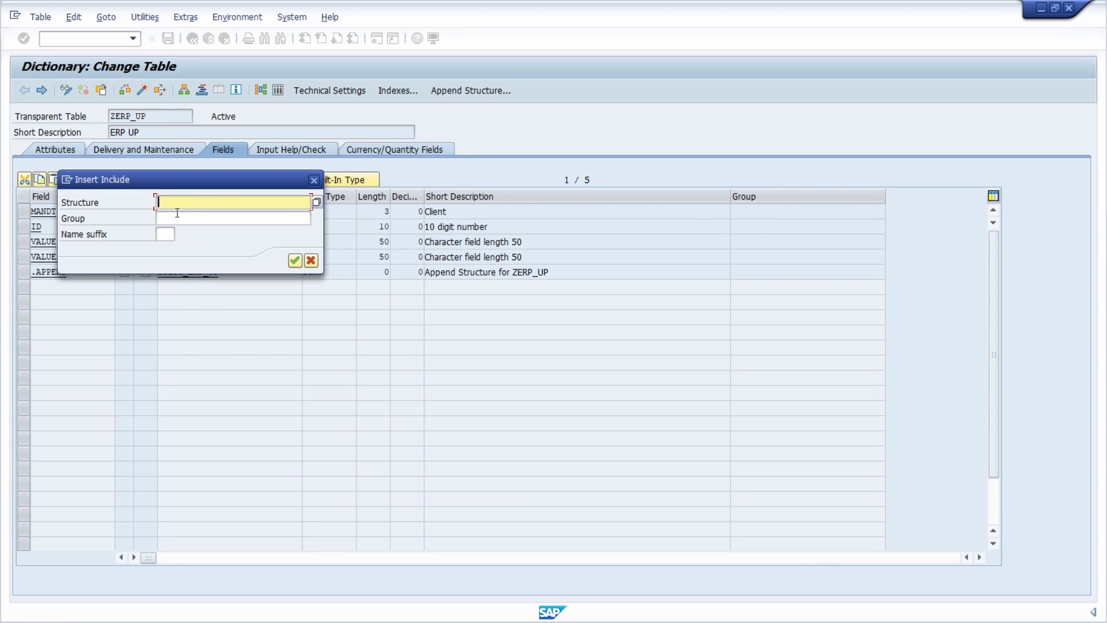
Insert the structure ZTEST_ERP_UP2 as the include in table ZERP_UP
key(ctrl+v)
click(294, 260)
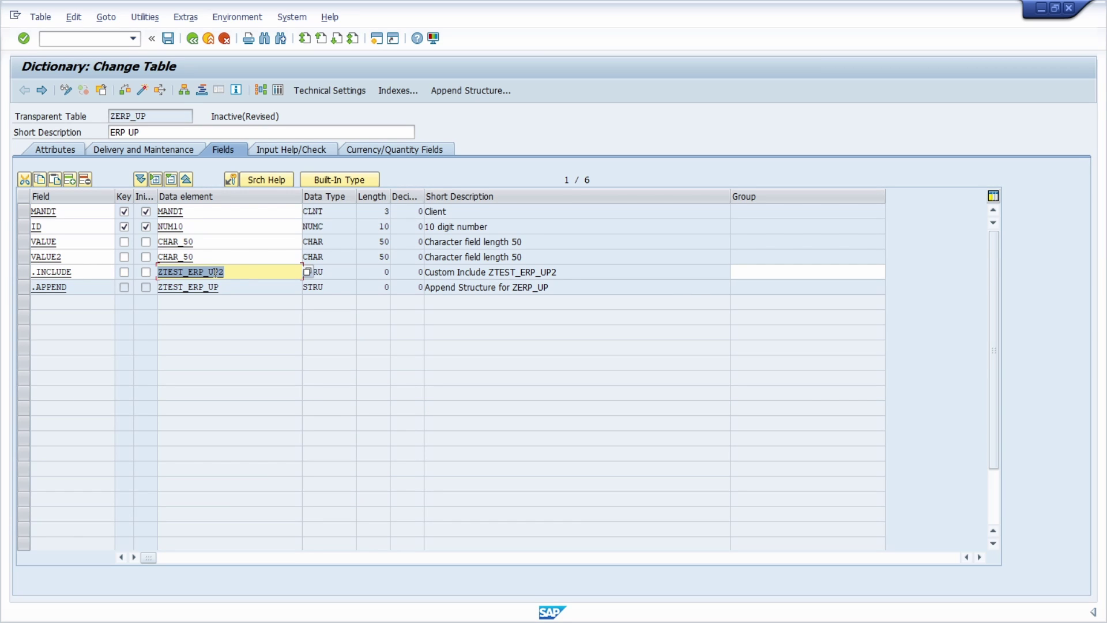
key(F3)
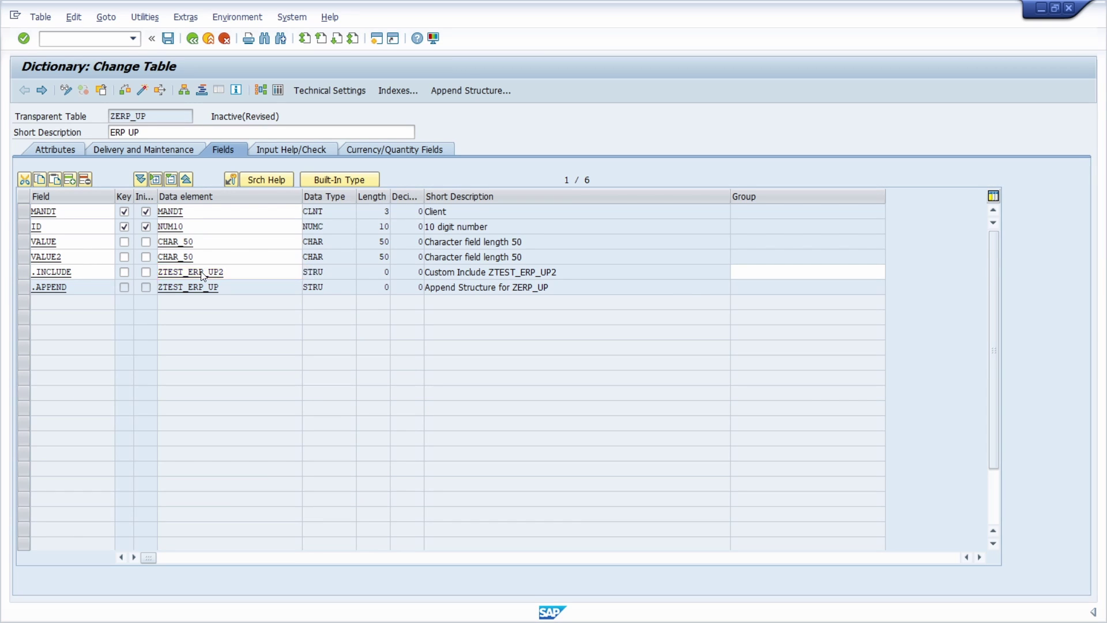
Inspect the components of the included structure ZTEST_ERP_UP2, and expand the include and append rows in the field list of ZERP_UP
click(195, 297)
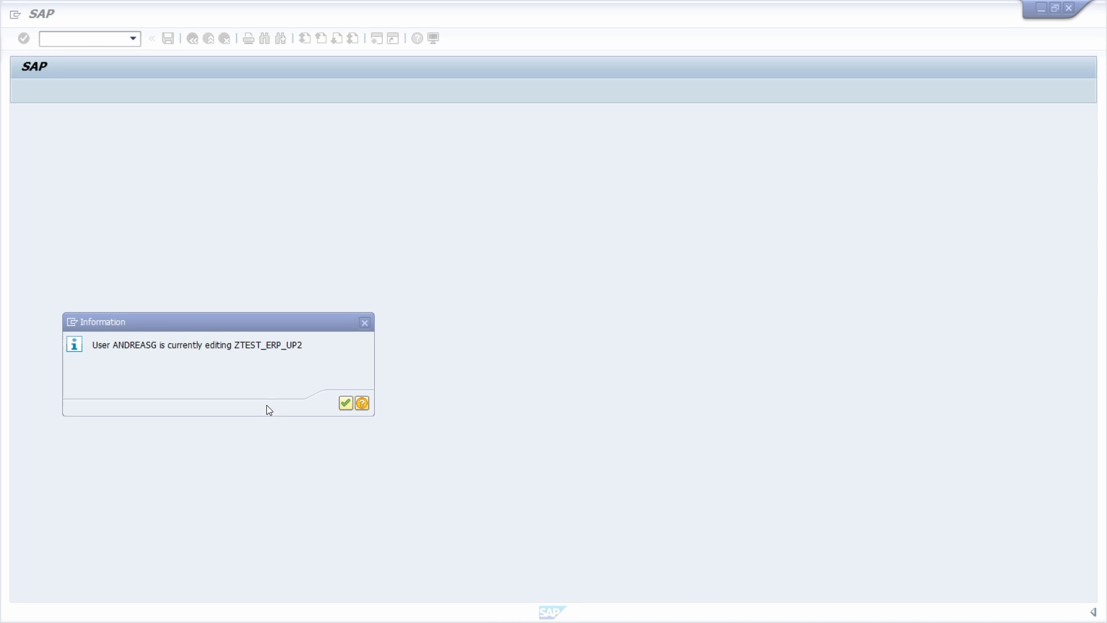
click(342, 402)
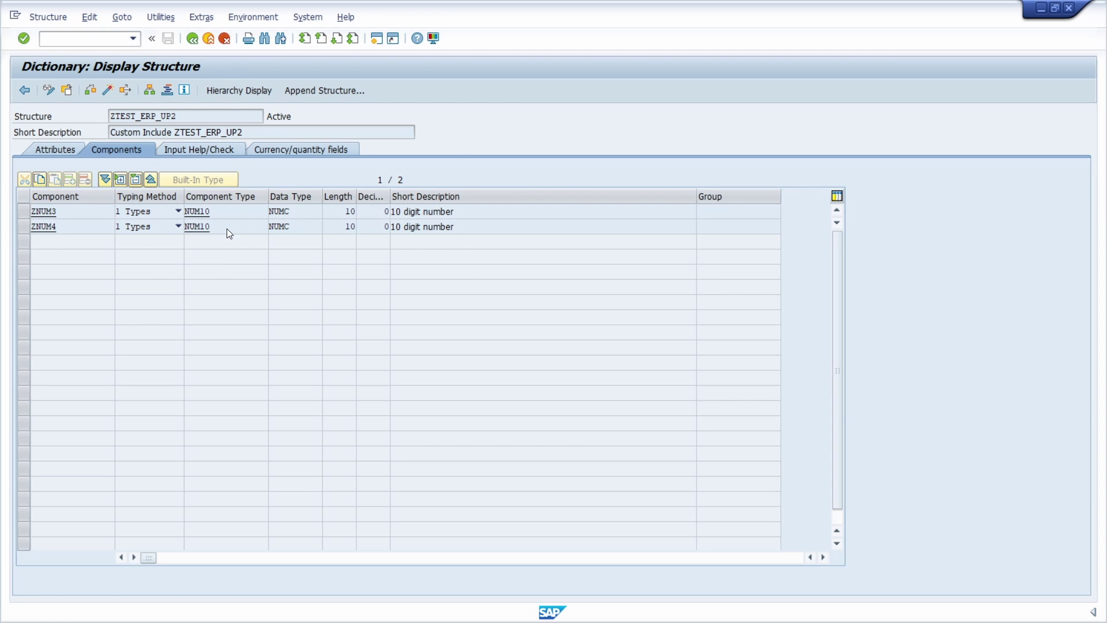
key(F3)
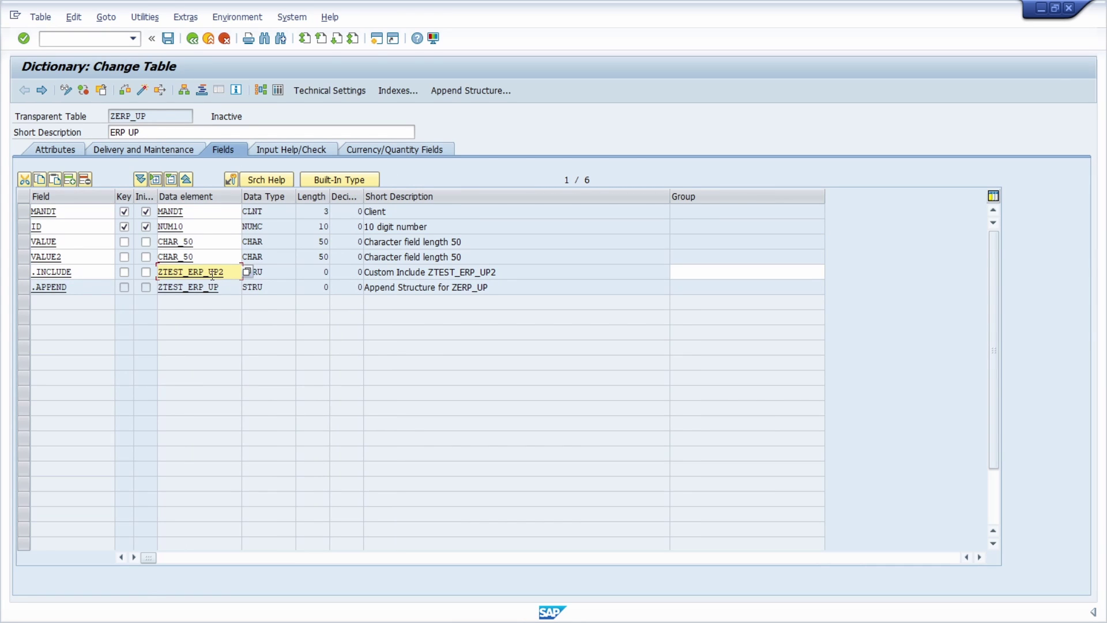
double_click(212, 273)
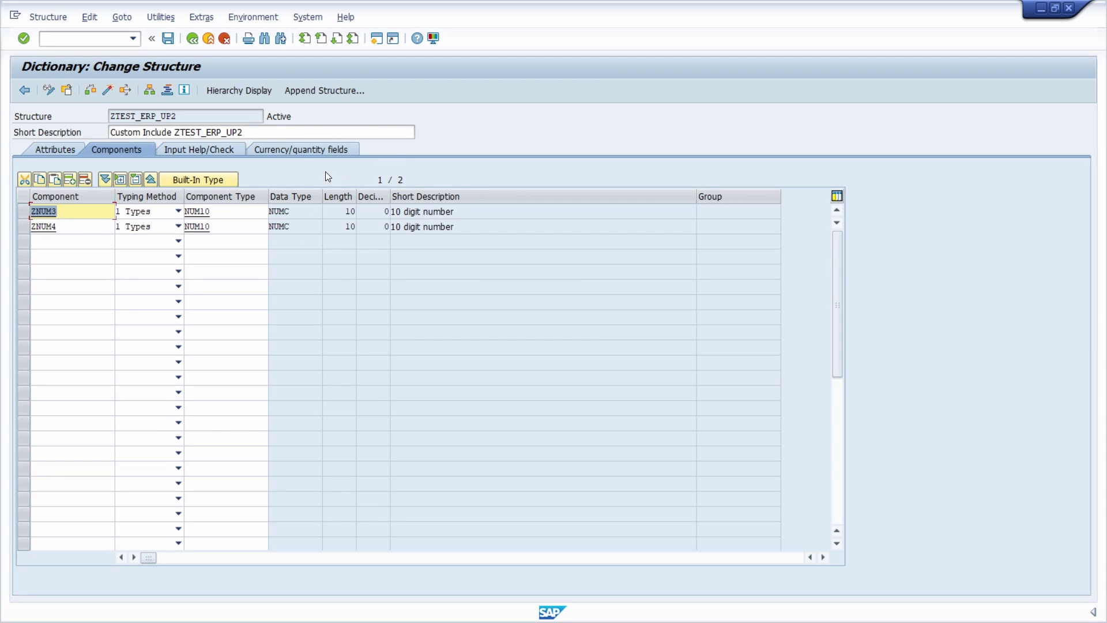
key(F3)
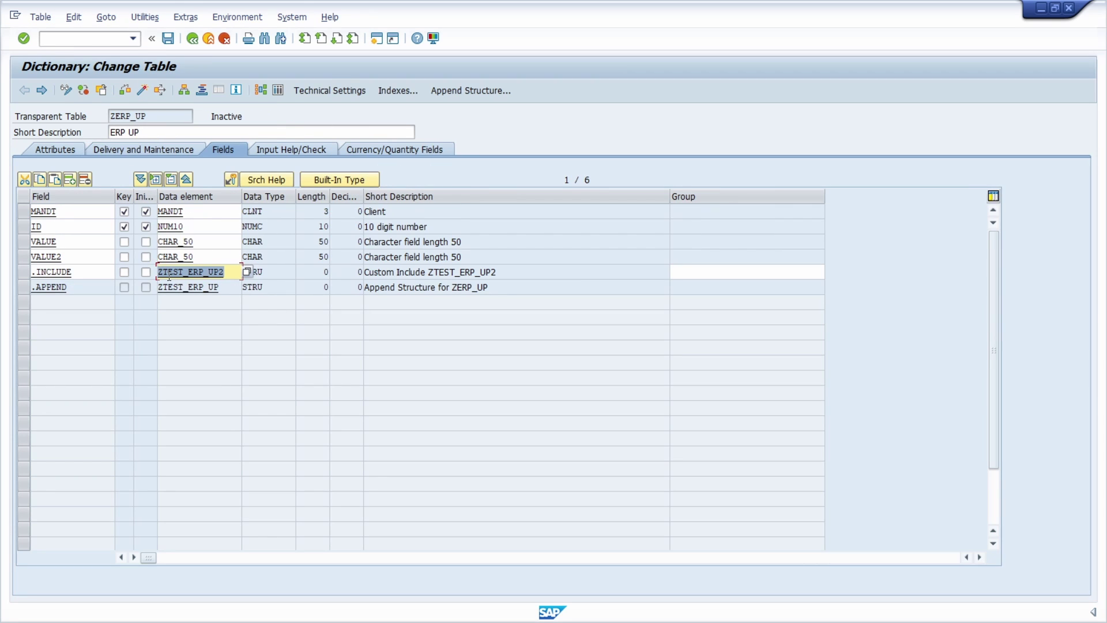
click(141, 180)
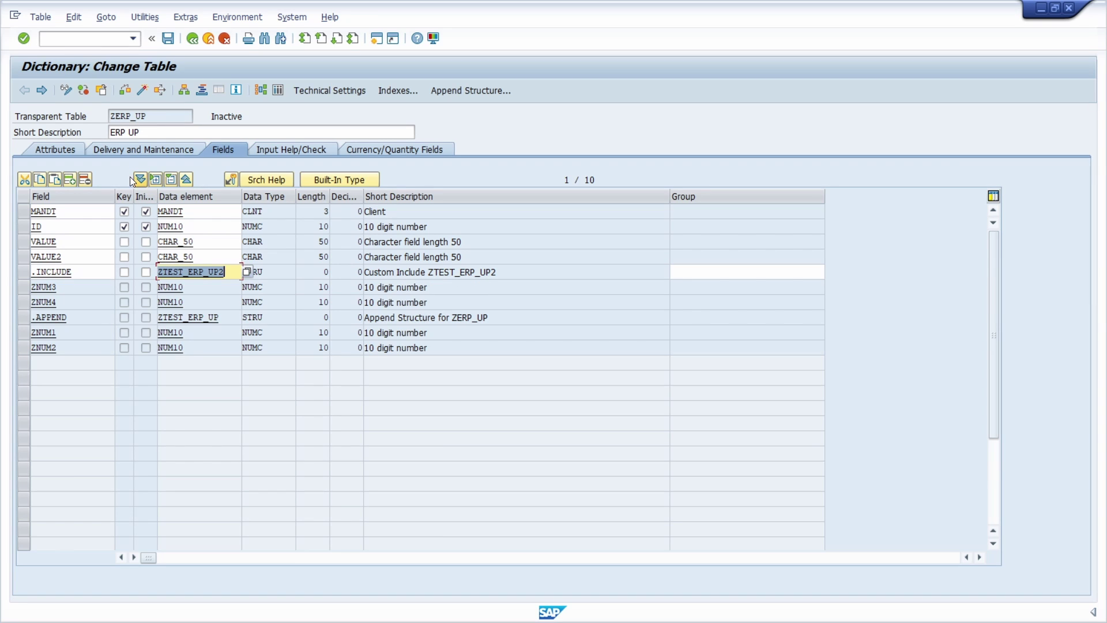